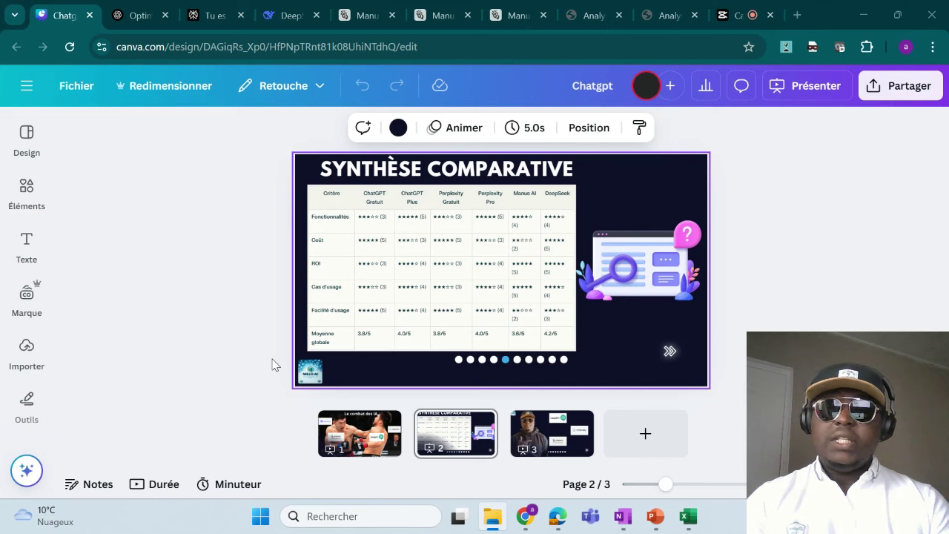
# - Switch to Excel and look over the e-commerce delivery table, including its Order ID column and Platform entries
pyautogui.click(688, 516)
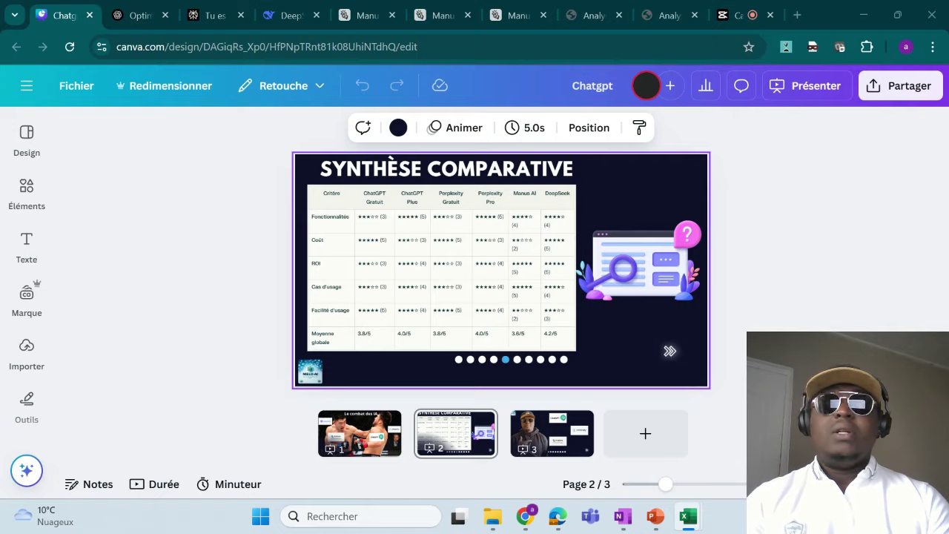
pyautogui.moveTo(948, 245); pyautogui.dragTo(560, 1)
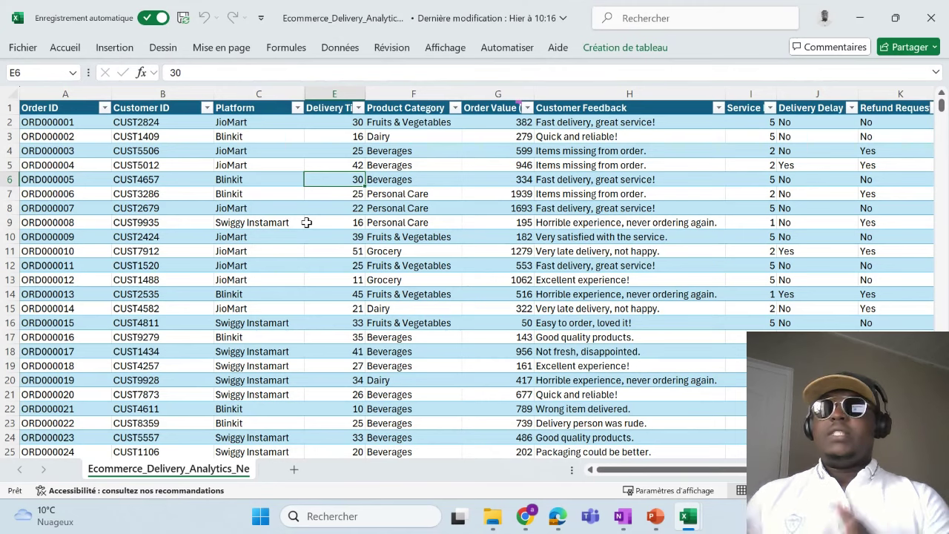
pyautogui.press('super+e')
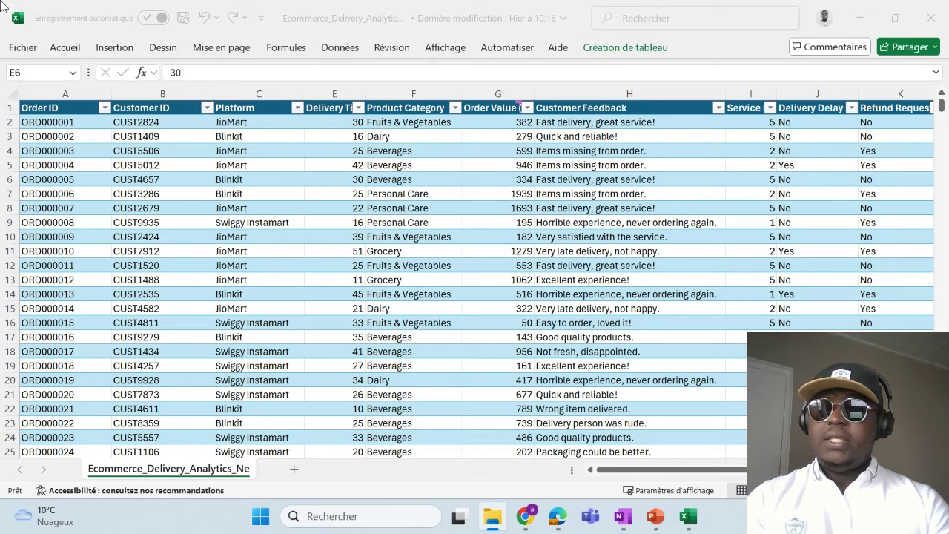
pyautogui.click(58, 99)
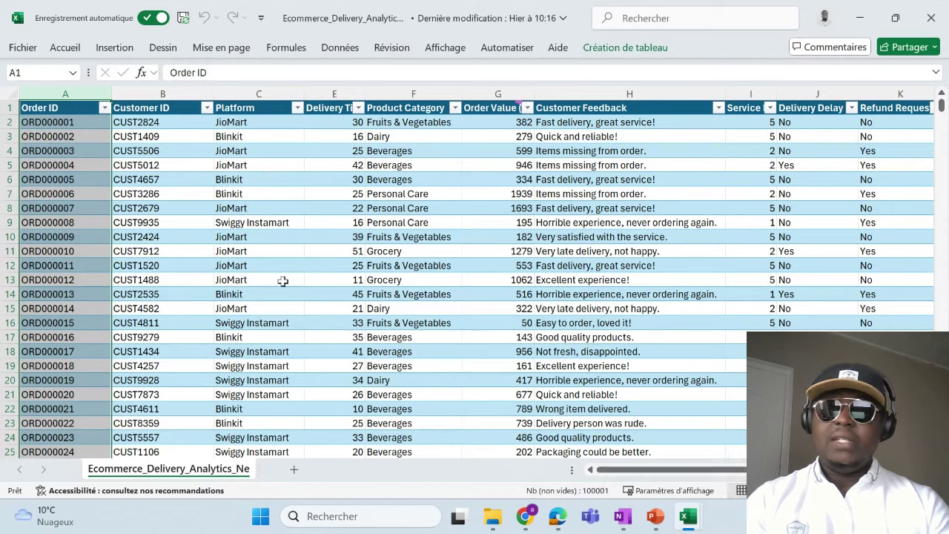
pyautogui.click(219, 252)
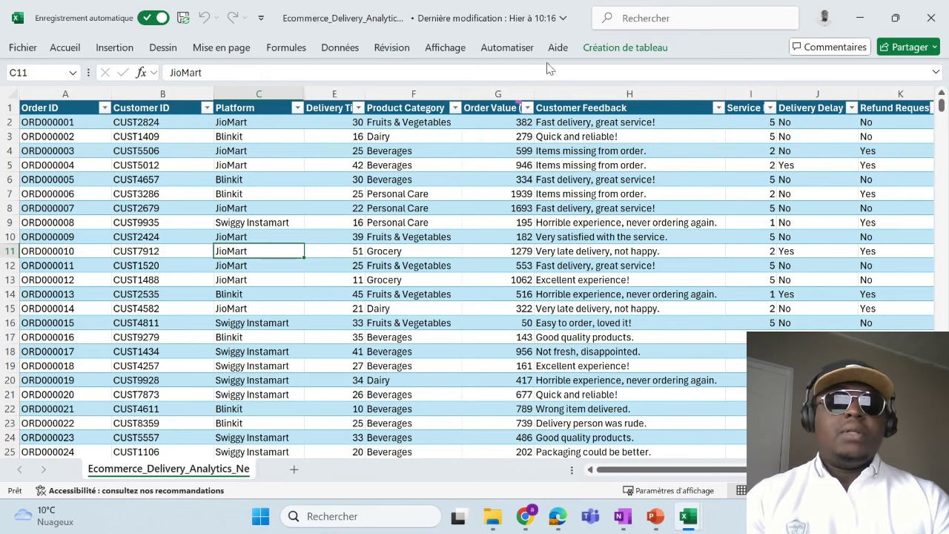
pyautogui.click(867, 26)
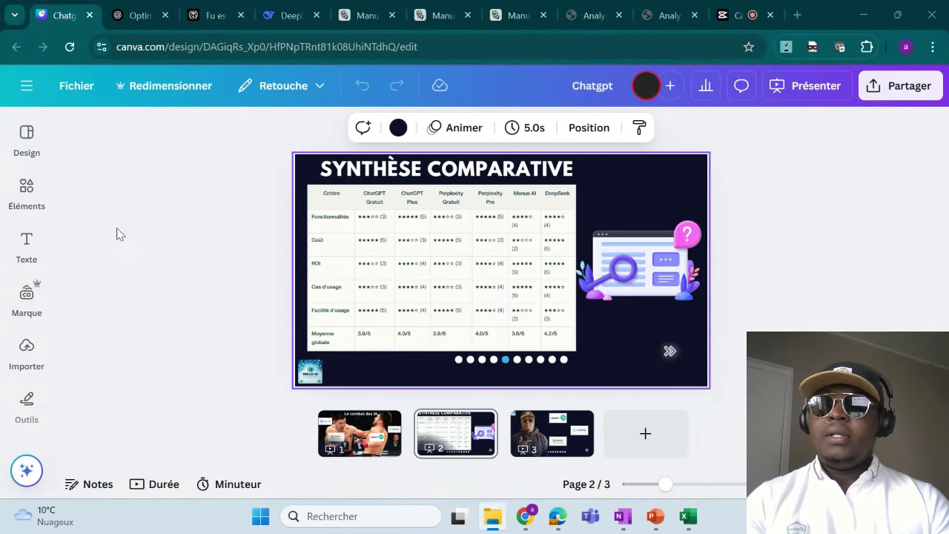
# - Switch to the ChatGPT conversation "Optimisation de la livraison" and review it back to the opening prompt with the attached Ecommerce_Delivery_Analytics_New.xlsx
pyautogui.click(139, 16)
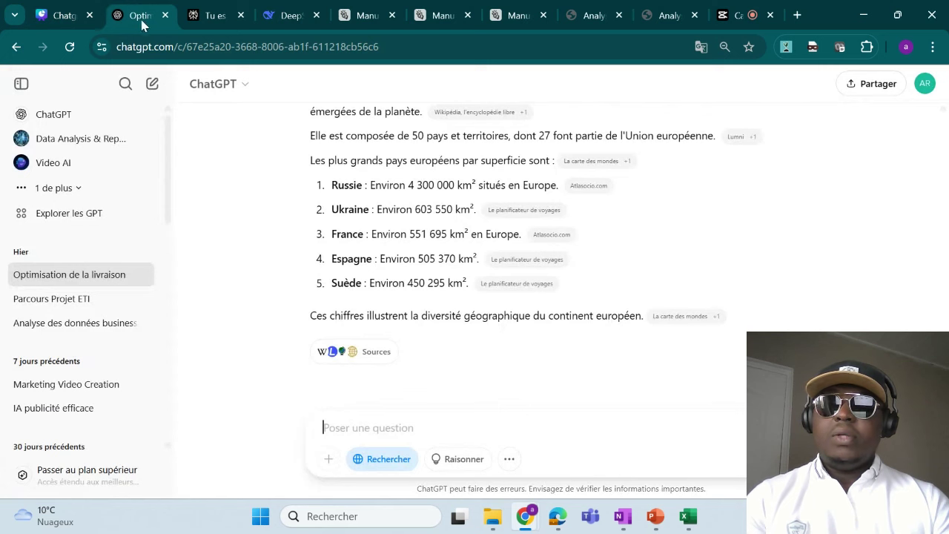
pyautogui.scroll(5, 497, 216)
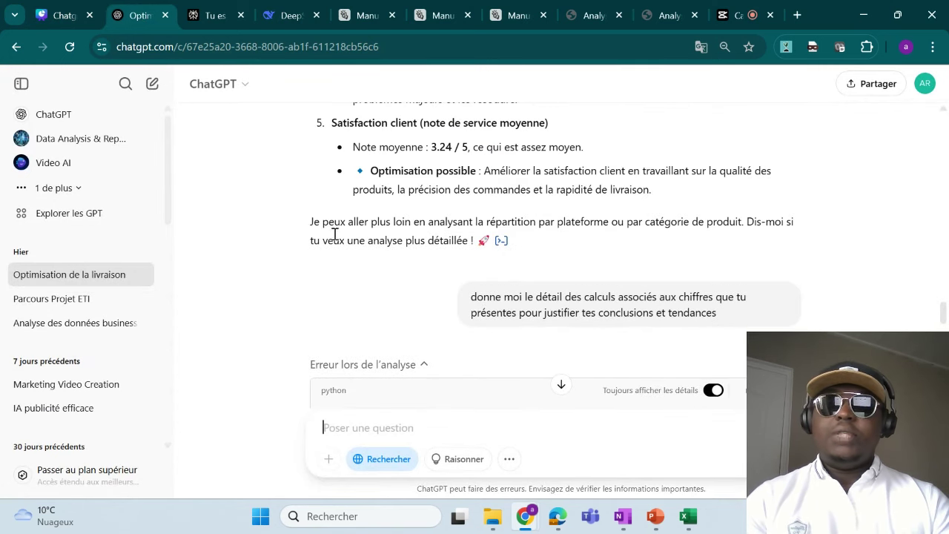
pyautogui.scroll(2, 341, 233)
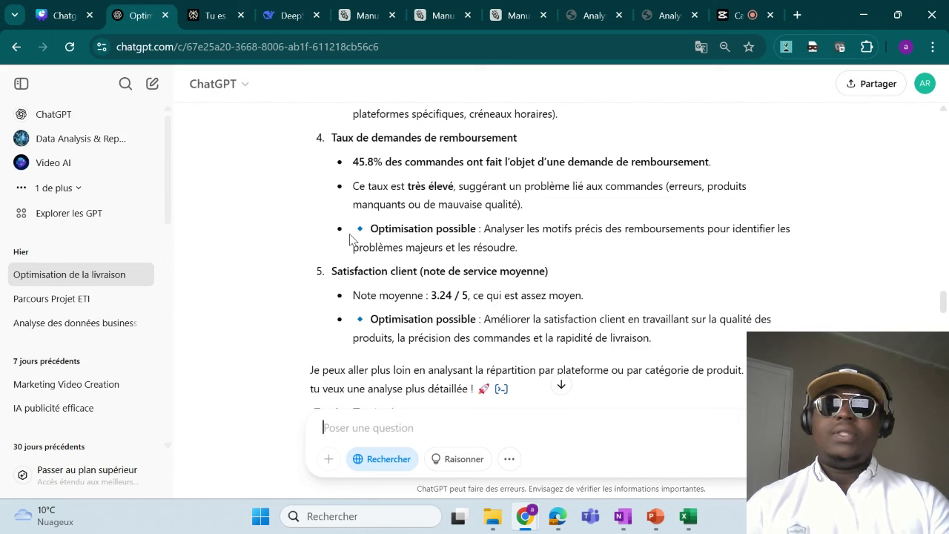
pyautogui.scroll(1, 349, 237)
pyautogui.scroll(2, 352, 237)
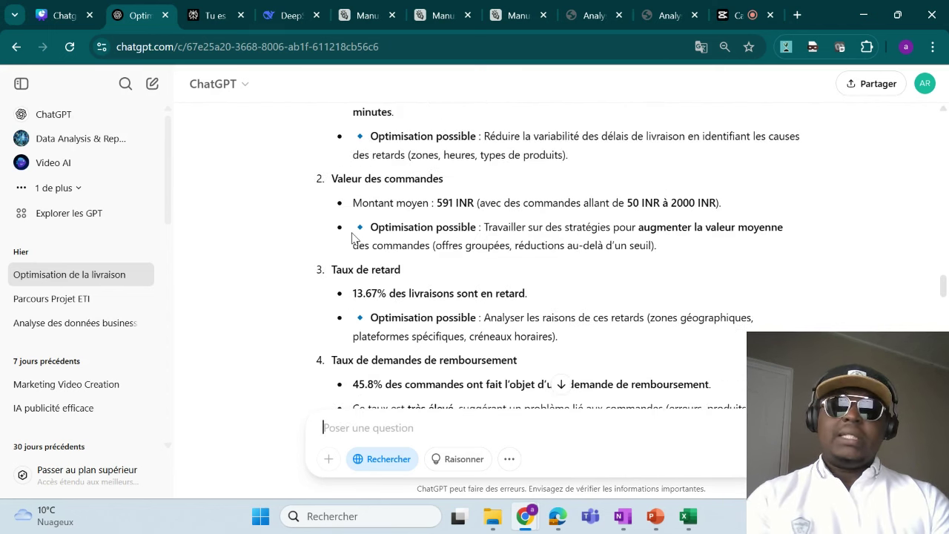
pyautogui.scroll(1, 351, 239)
pyautogui.scroll(2, 356, 243)
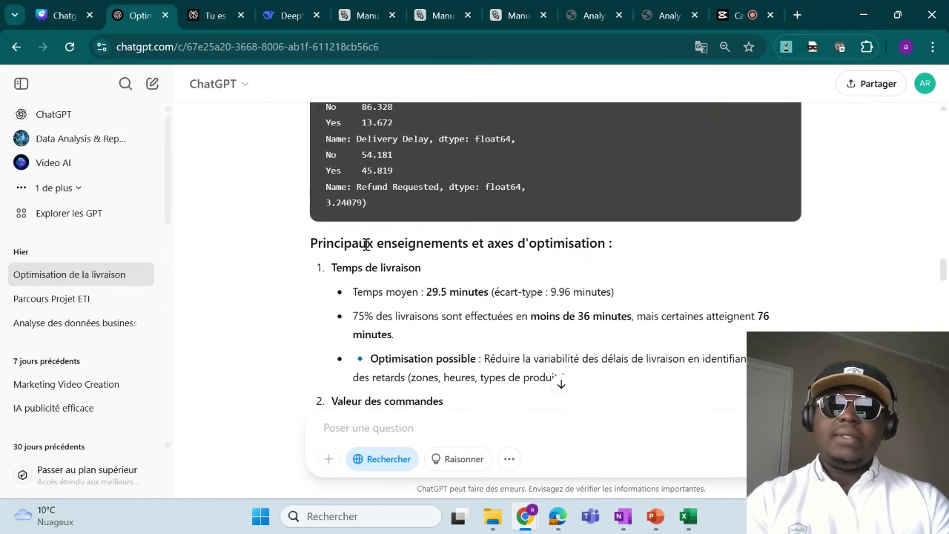
pyautogui.scroll(8, 366, 243)
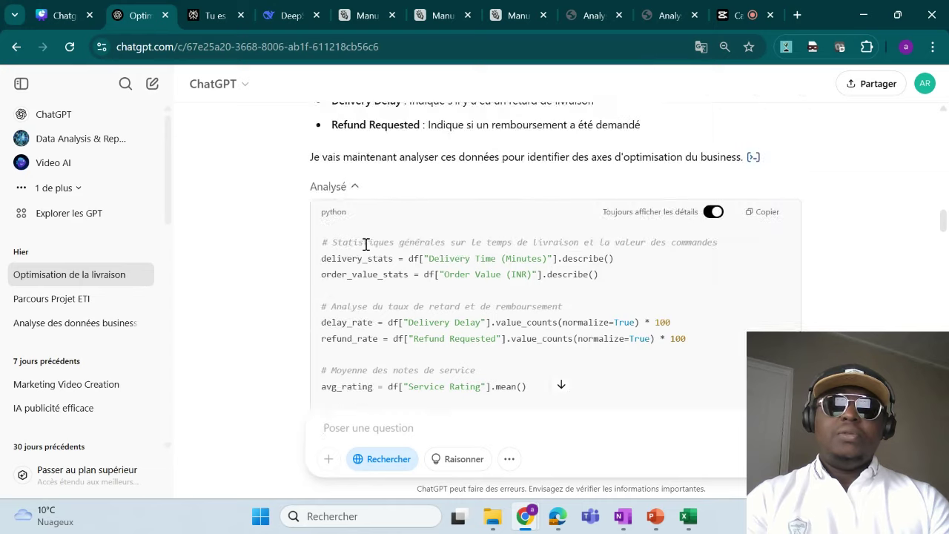
pyautogui.scroll(10, 366, 243)
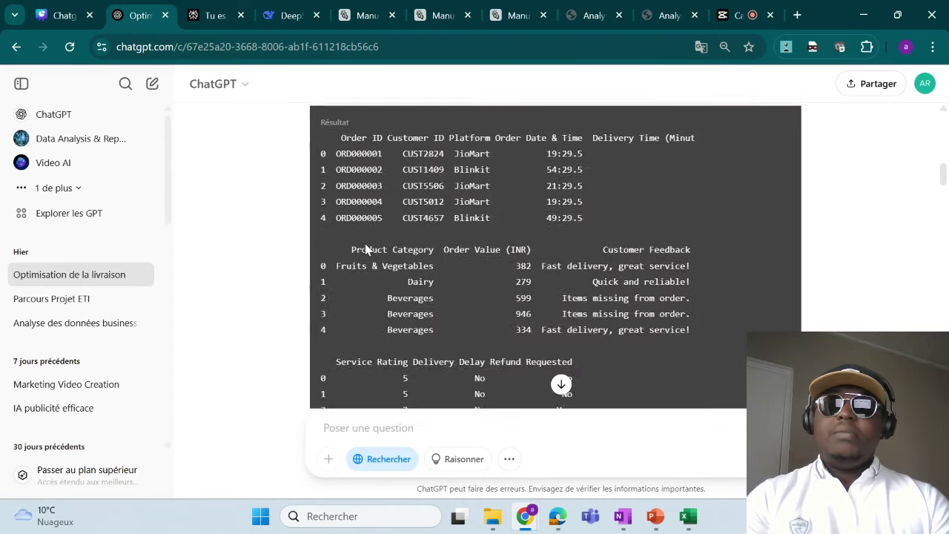
pyautogui.scroll(2, 365, 249)
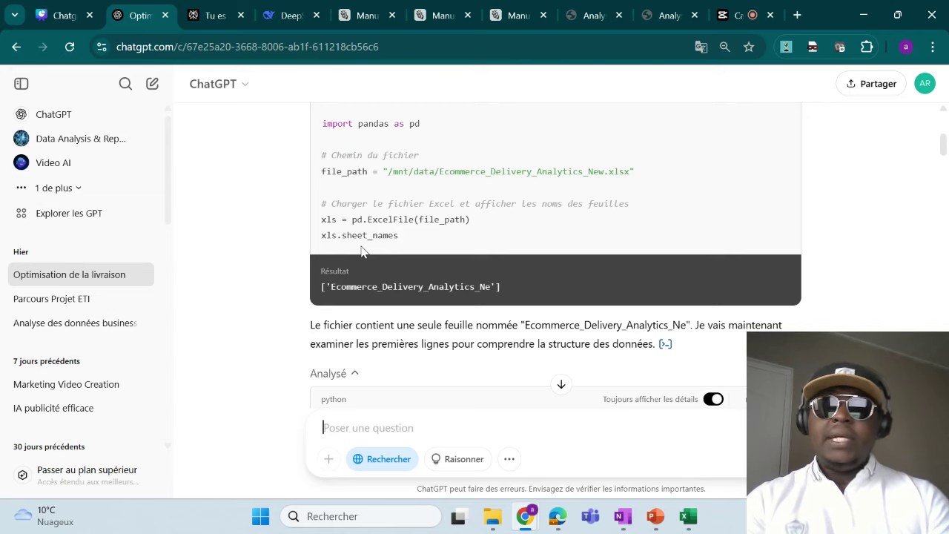
pyautogui.scroll(3, 348, 253)
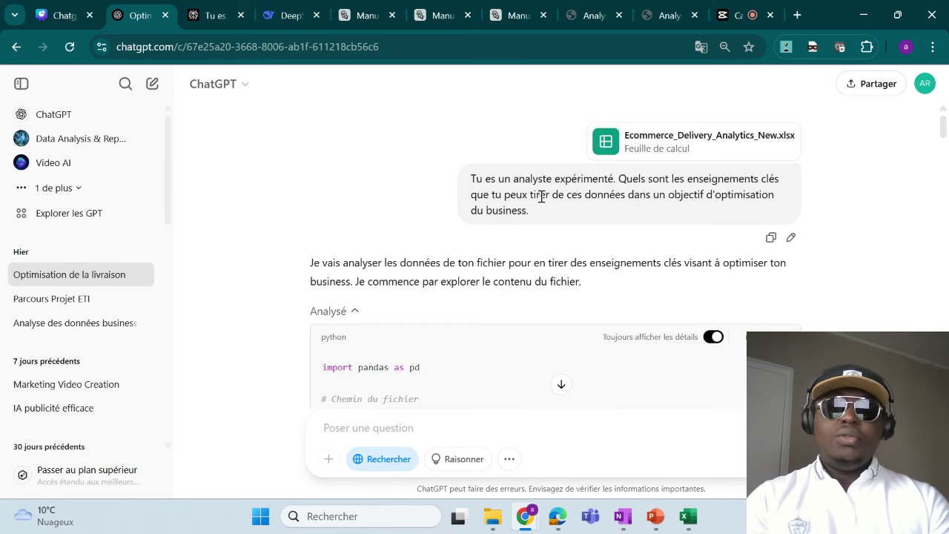
# - Examine how ChatGPT loads the workbook with pandas, previews its first rows and describes the main columns
pyautogui.scroll(-2, 543, 260)
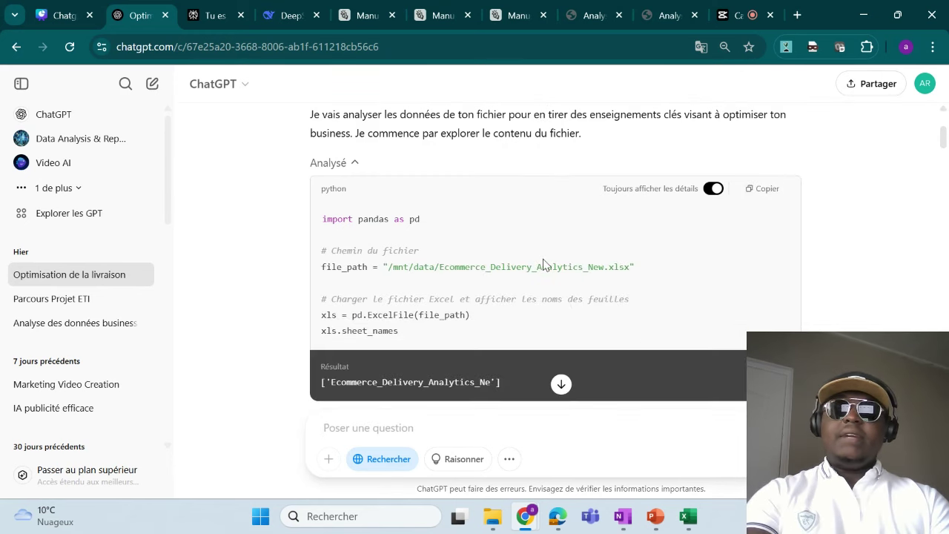
pyautogui.scroll(-1, 543, 264)
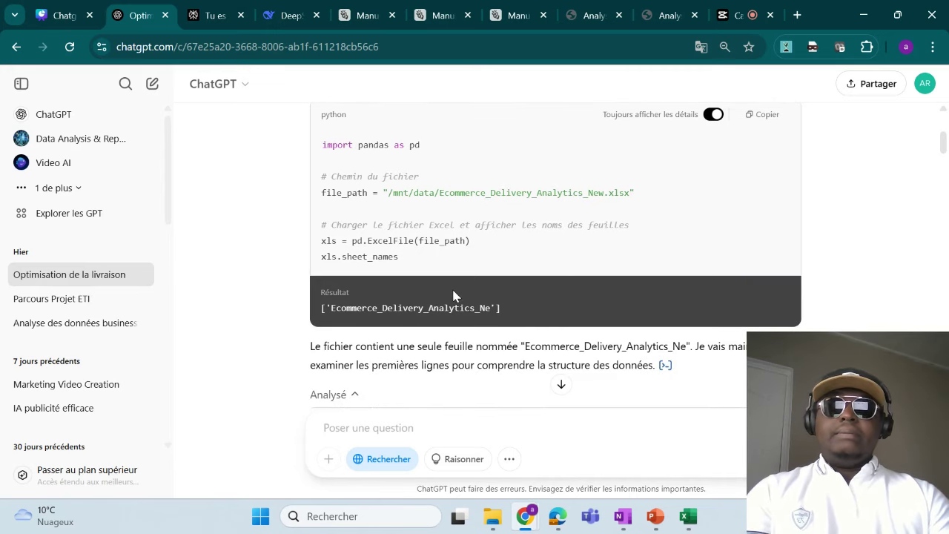
pyautogui.scroll(-1, 453, 311)
pyautogui.scroll(-4, 448, 319)
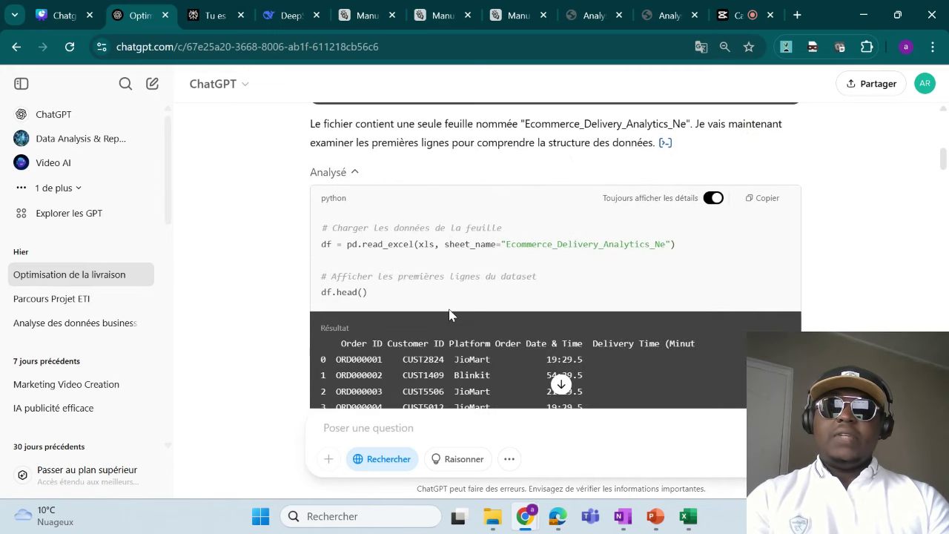
pyautogui.scroll(-5, 448, 315)
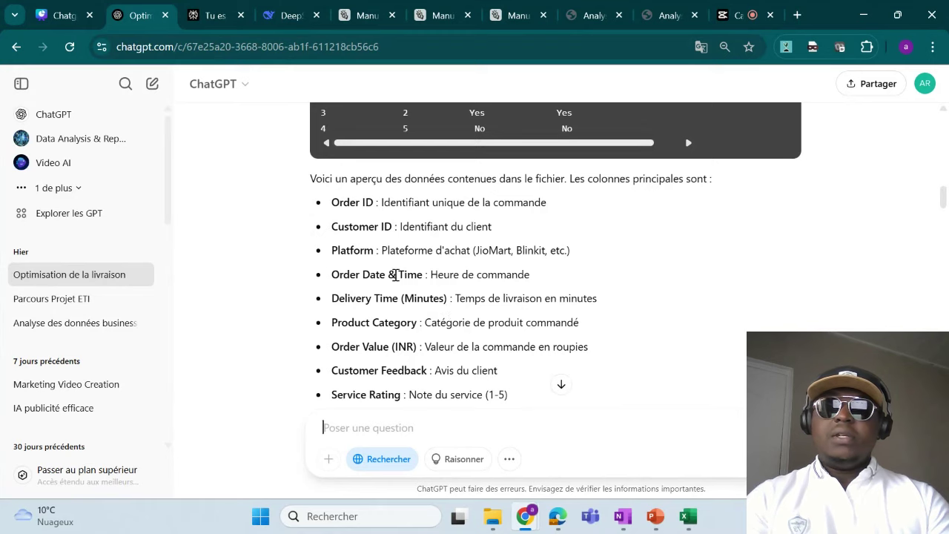
pyautogui.scroll(-1, 392, 333)
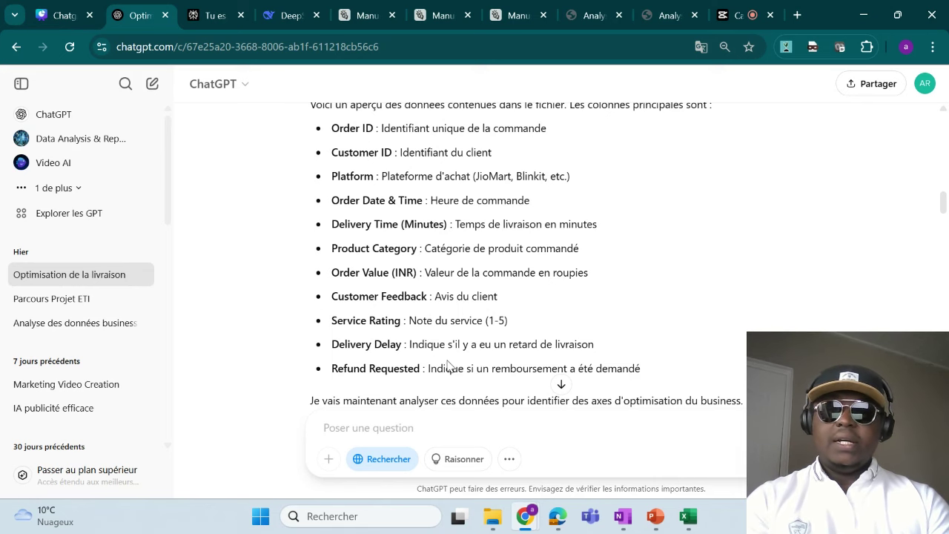
pyautogui.scroll(-1, 447, 364)
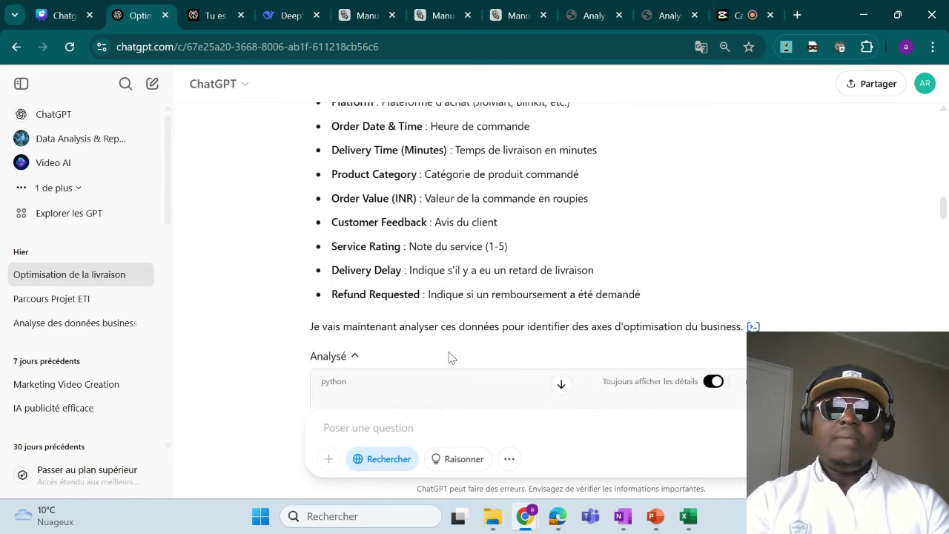
# - Examine the Python code and computed statistics for delivery time, order value, delays, refunds and service rating
pyautogui.scroll(-7, 498, 342)
pyautogui.scroll(4, 522, 323)
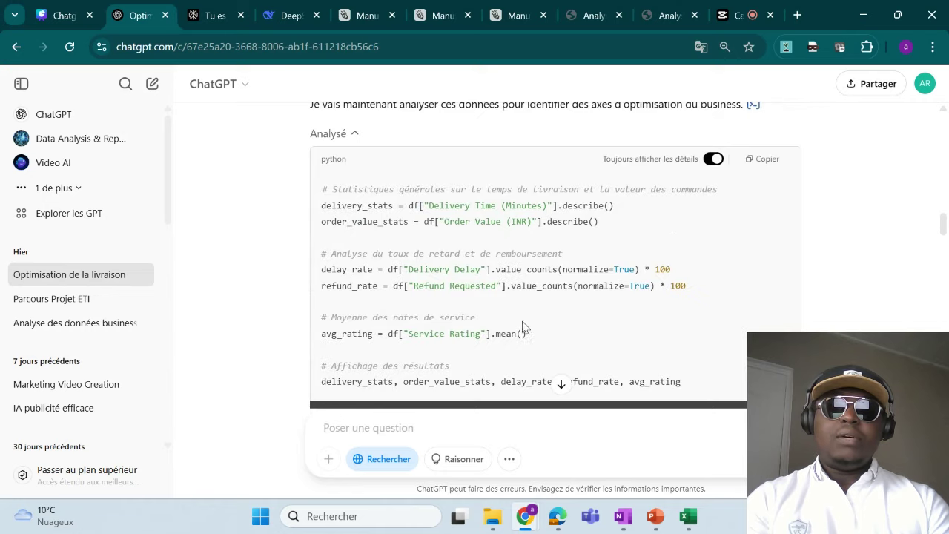
pyautogui.click(755, 107)
pyautogui.click(618, 146)
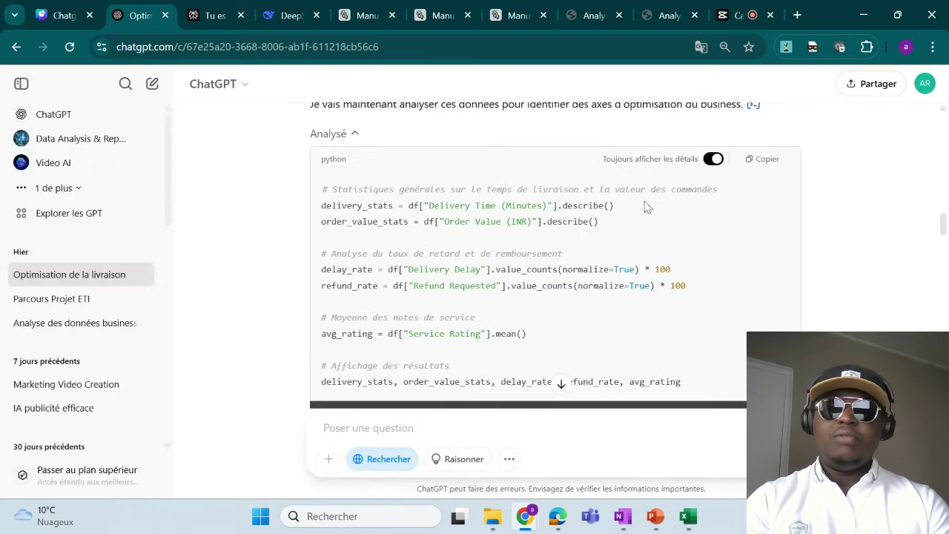
pyautogui.scroll(-5, 572, 265)
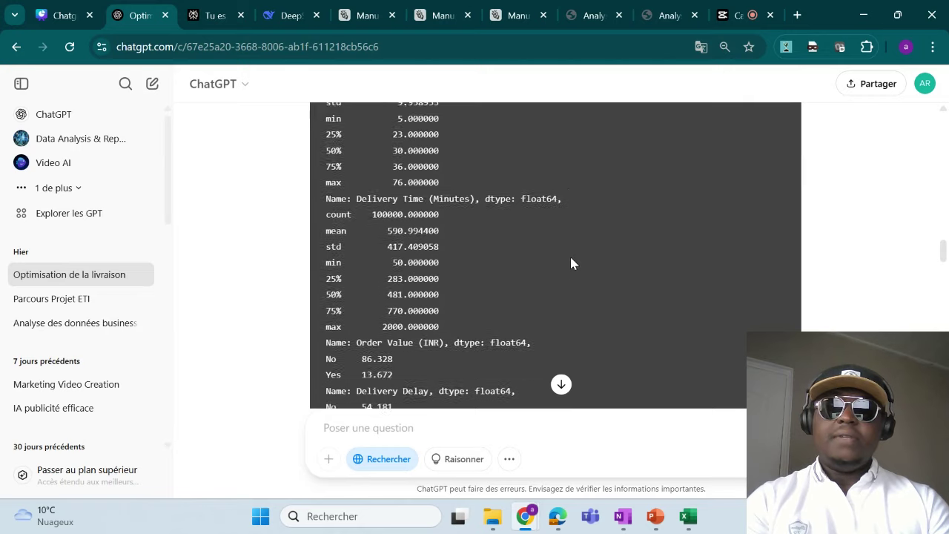
# - Read the main findings and optimisation ideas on delivery time, order value, delay rate and refund requests
pyautogui.scroll(-4, 571, 258)
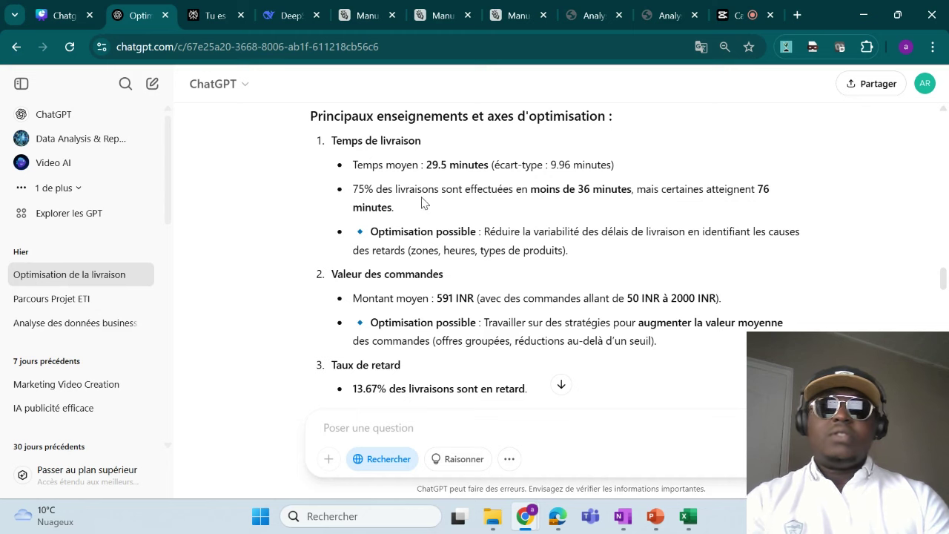
pyautogui.scroll(-1, 464, 266)
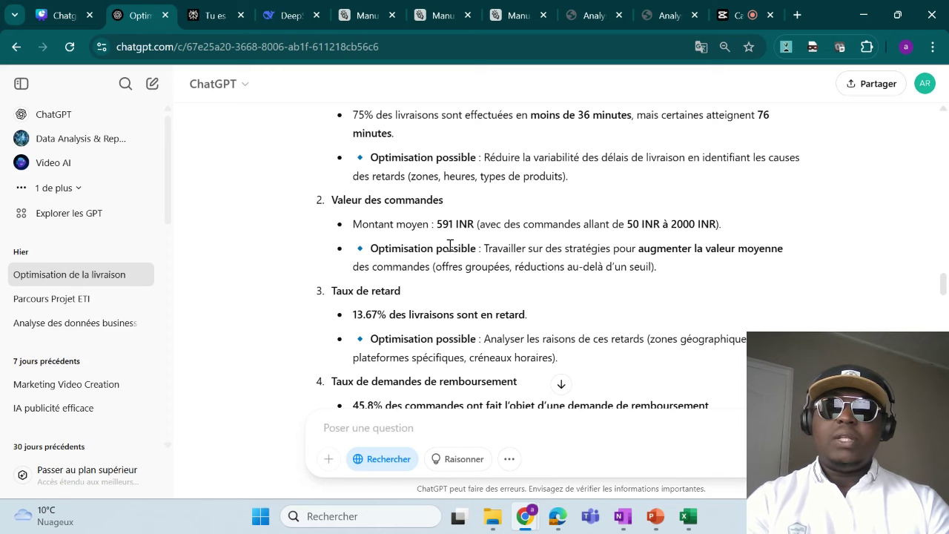
pyautogui.scroll(-1, 453, 248)
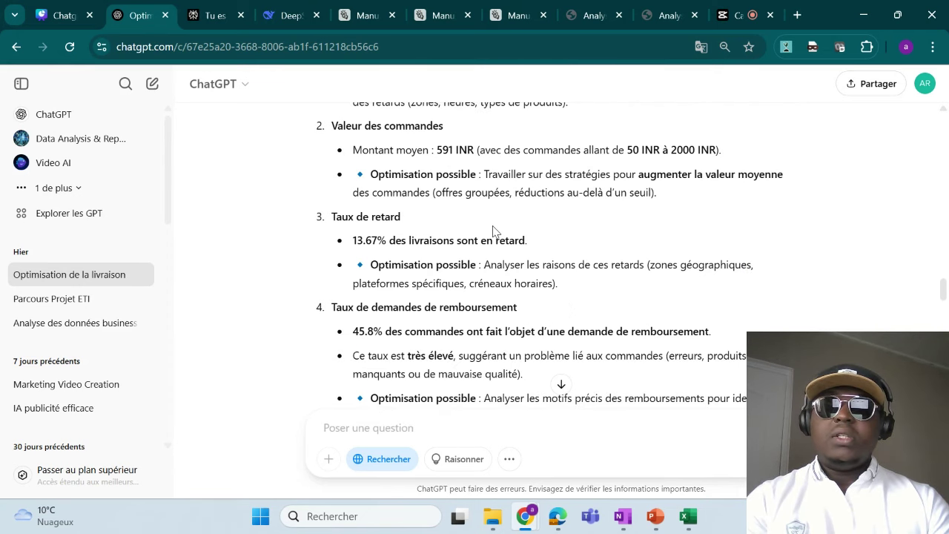
pyautogui.scroll(-1, 502, 215)
pyautogui.scroll(1, 504, 182)
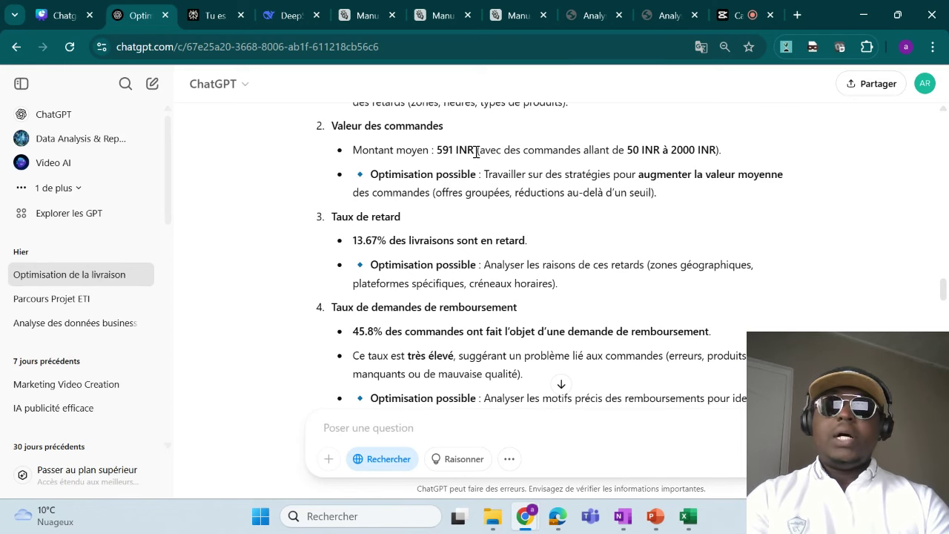
pyautogui.scroll(-1, 391, 212)
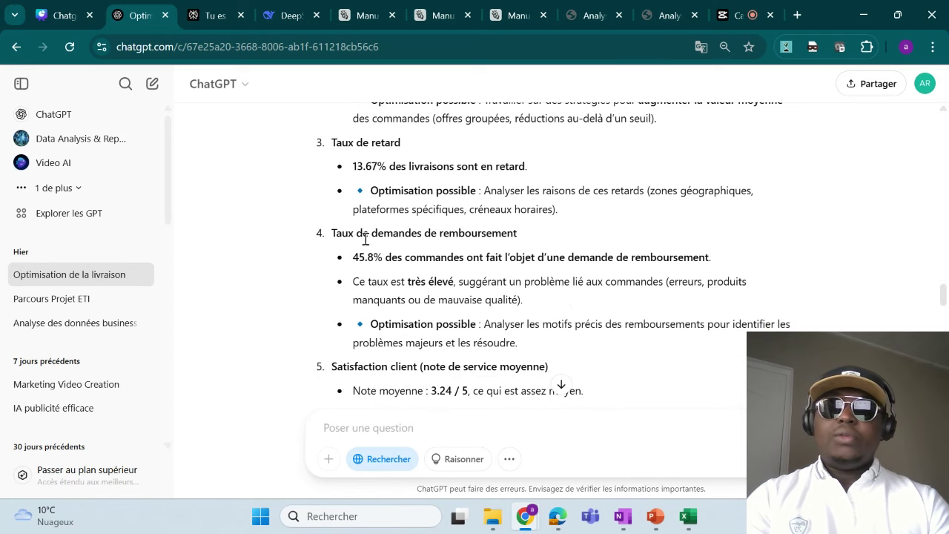
# - Read the follow-up prompt requesting the detailed calculations, along with its Python code and ChatGPT's reply
pyautogui.scroll(-3, 365, 240)
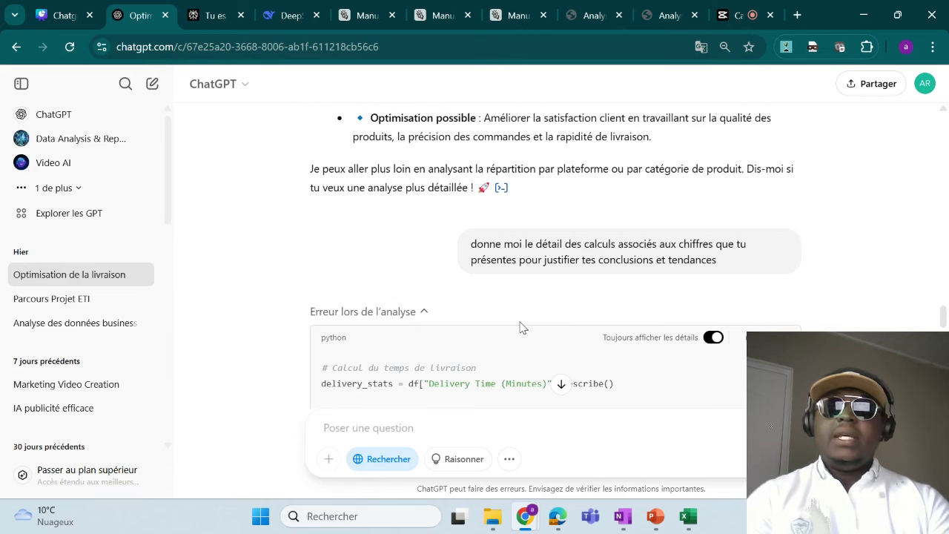
pyautogui.scroll(-5, 527, 265)
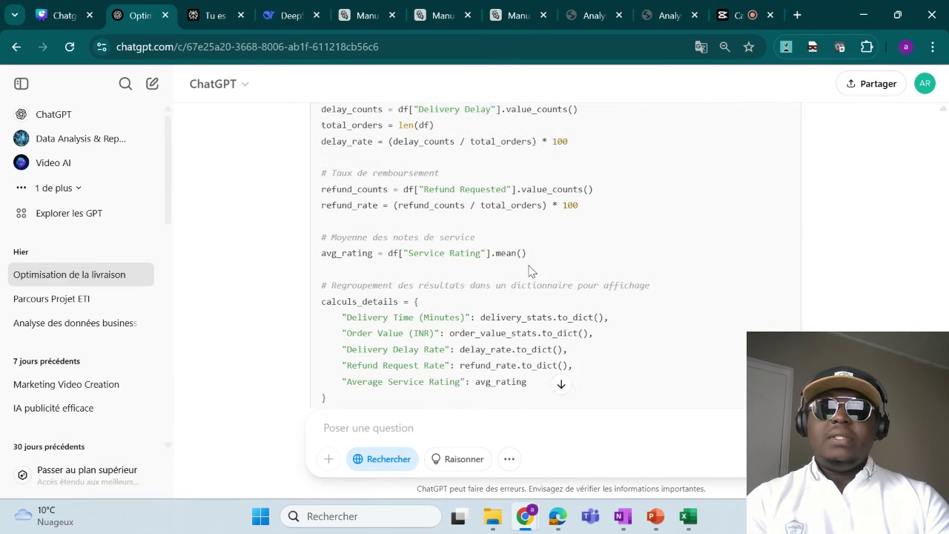
pyautogui.scroll(-4, 531, 271)
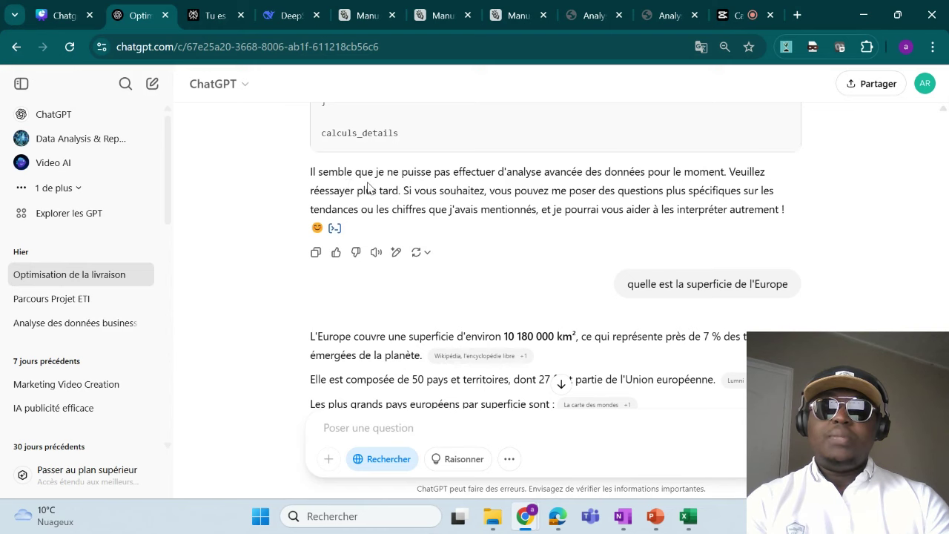
pyautogui.scroll(1, 418, 208)
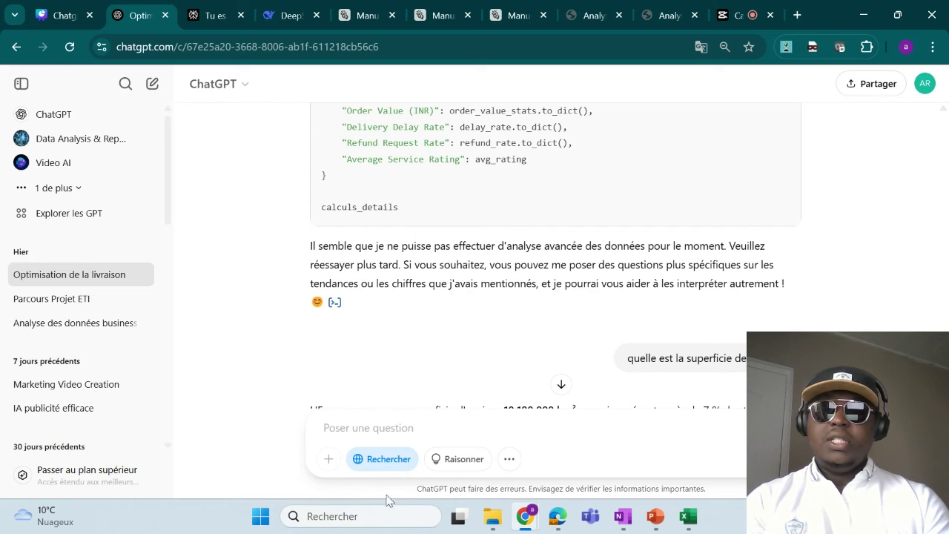
# - Toggle ChatGPT's web search off and back on, and view the answer about Europe's surface area
pyautogui.click(387, 468)
pyautogui.click(389, 468)
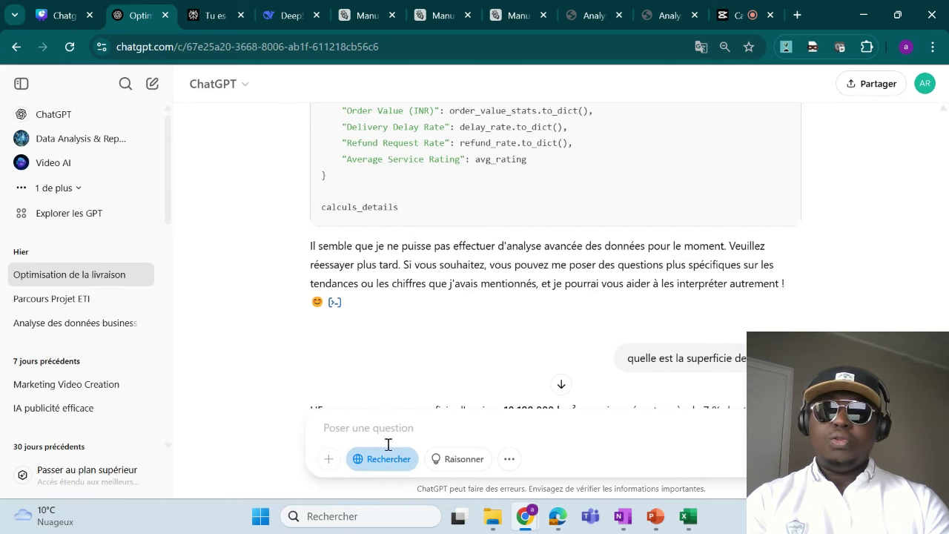
pyautogui.scroll(-5, 481, 356)
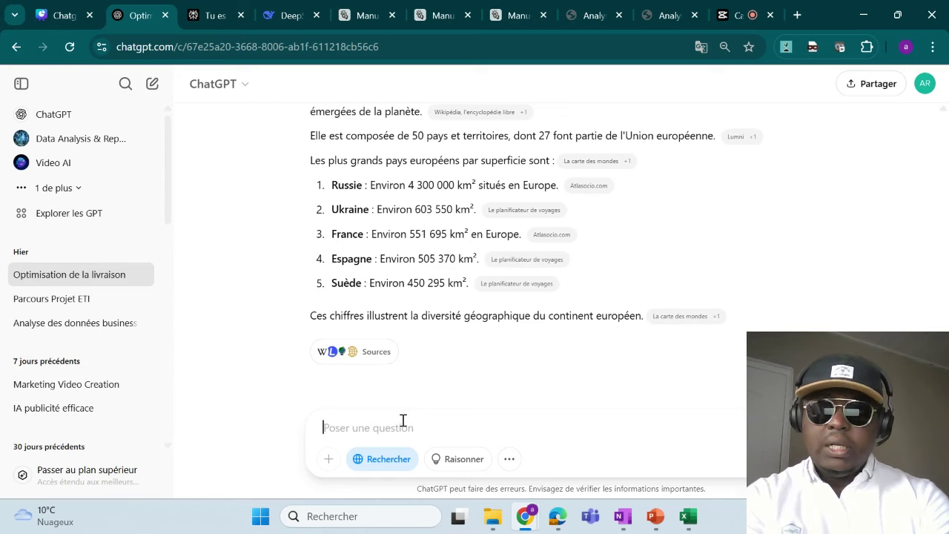
# - Ask ChatGPT with web search enabled: "les meilleurs outils d'IA pour la génération d'image"
pyautogui.write('leurs outi')
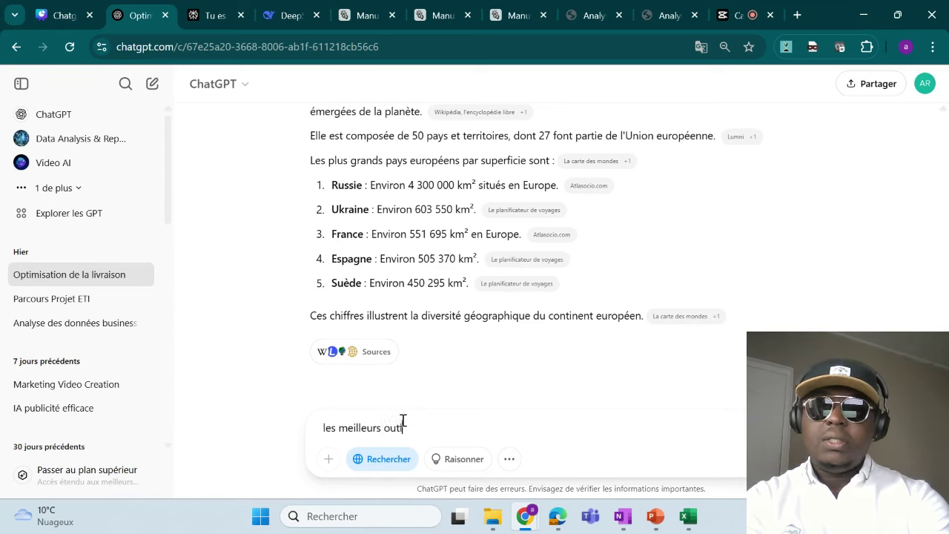
pyautogui.write("ls d'IA pour")
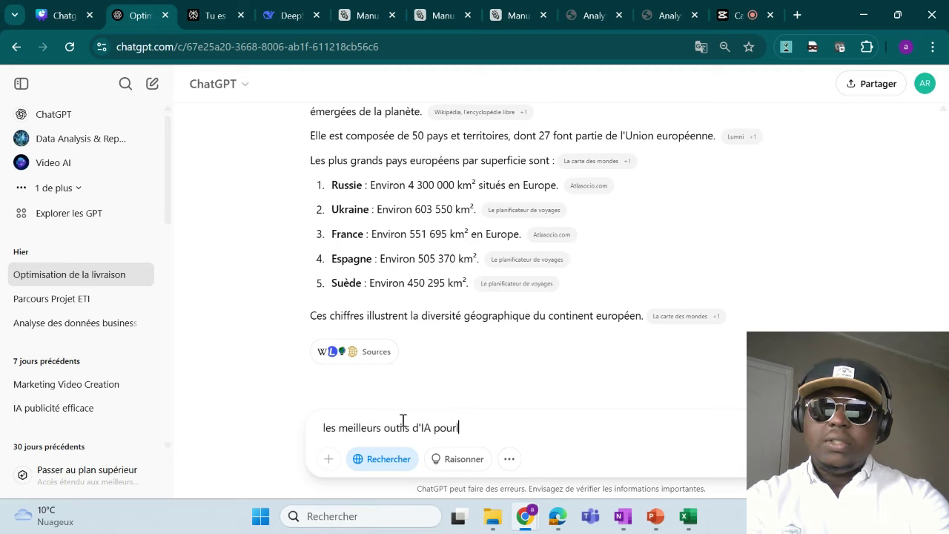
pyautogui.write(' la généra')
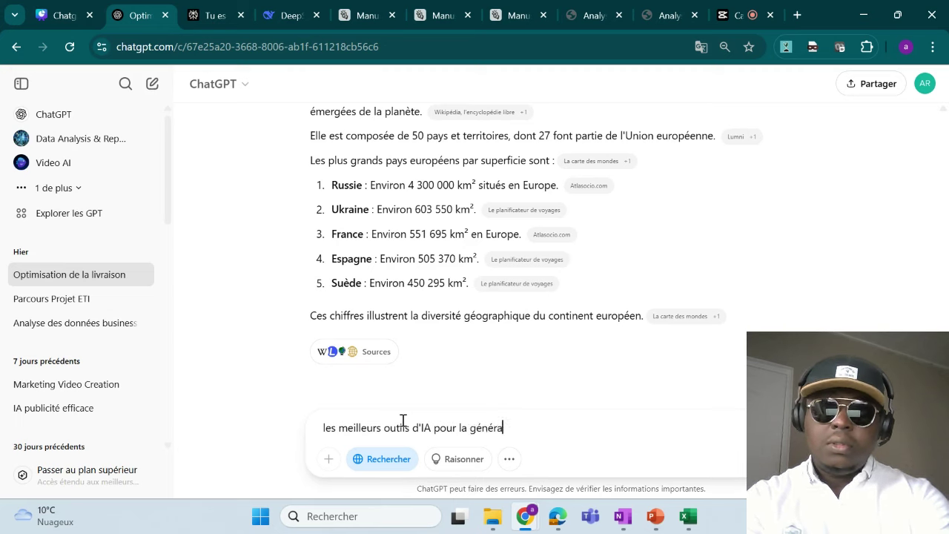
pyautogui.write("tion d'image")
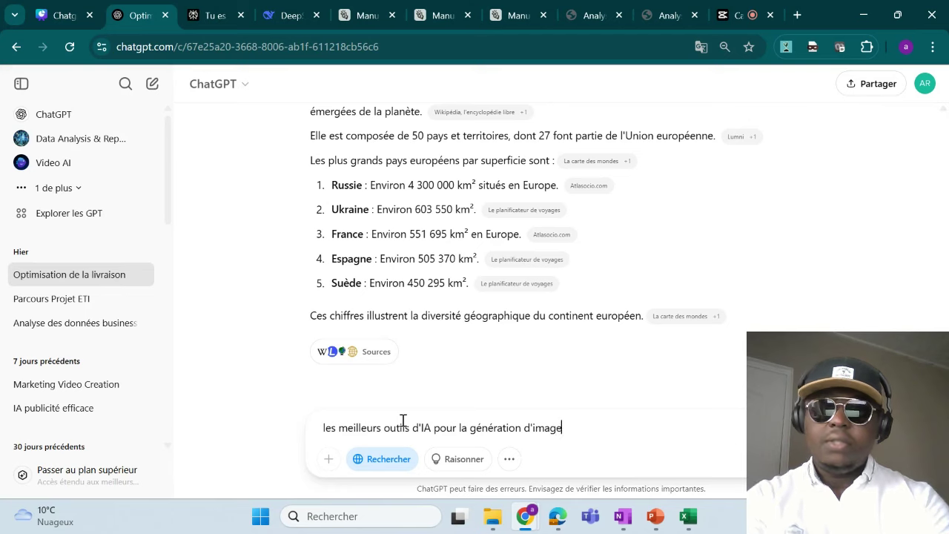
pyautogui.press('Return')
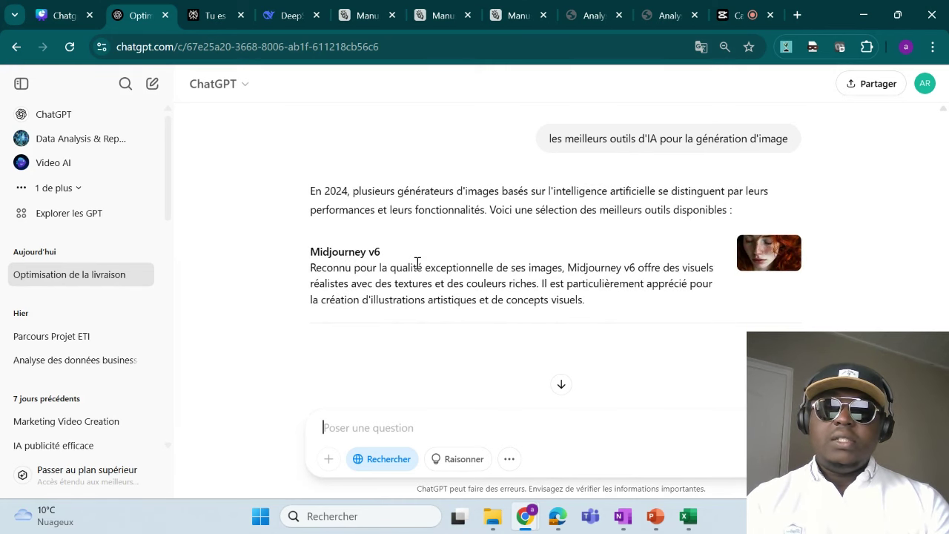
# - Read the answer's descriptions of the recommended image generation tools through to its sources
pyautogui.scroll(-1, 418, 263)
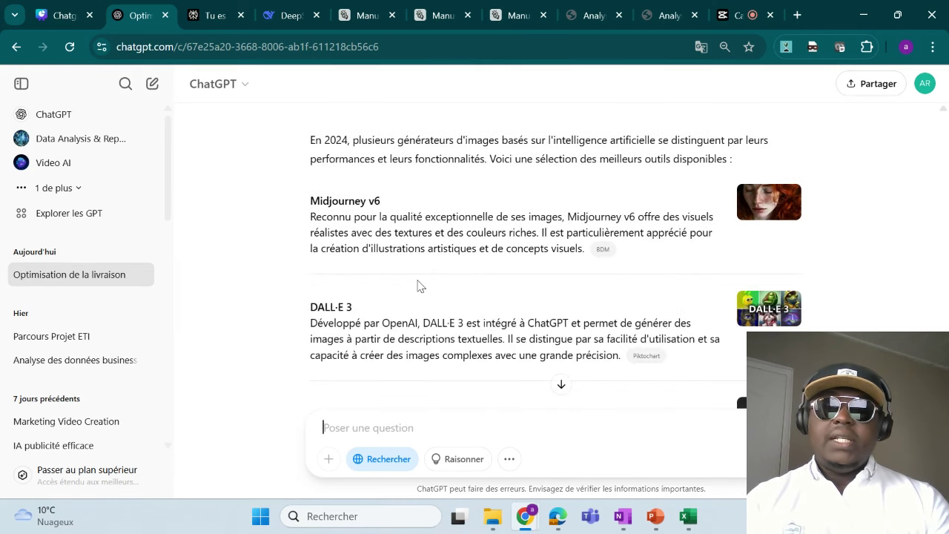
pyautogui.scroll(-3, 417, 281)
pyautogui.scroll(-3, 417, 281)
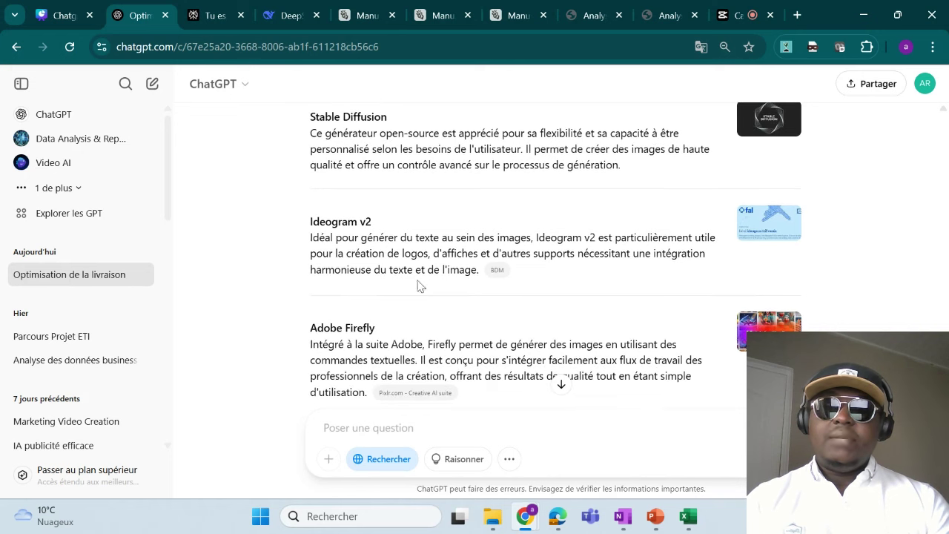
pyautogui.scroll(-3, 383, 220)
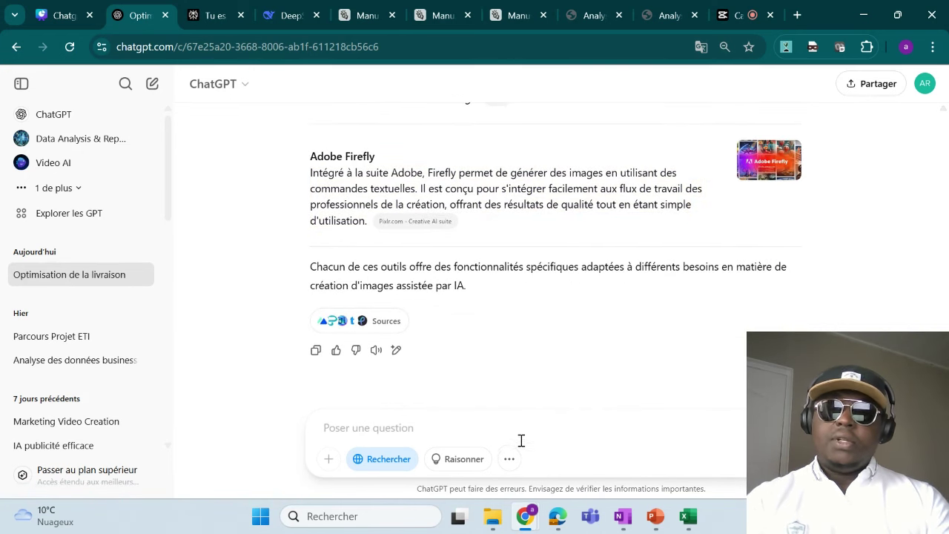
pyautogui.click(371, 428)
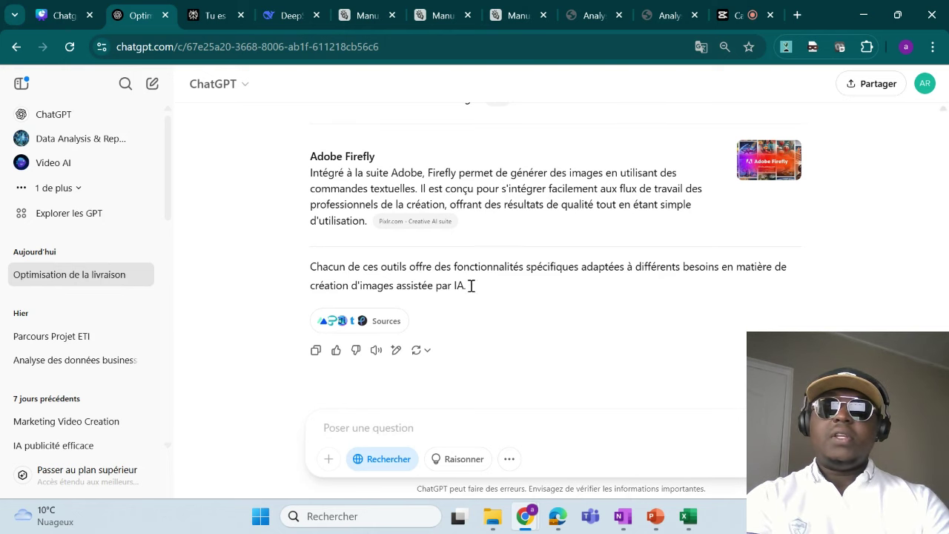
pyautogui.scroll(4, 471, 285)
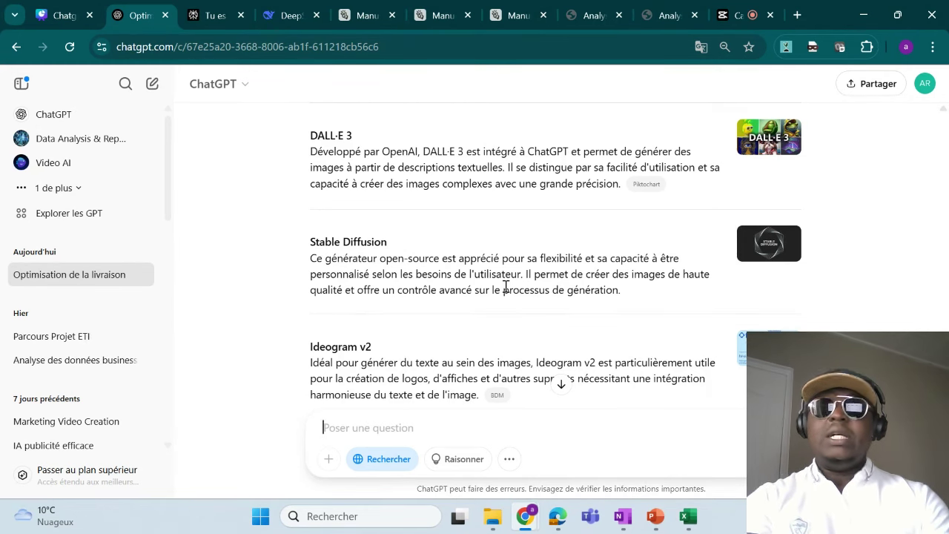
pyautogui.scroll(-2, 504, 286)
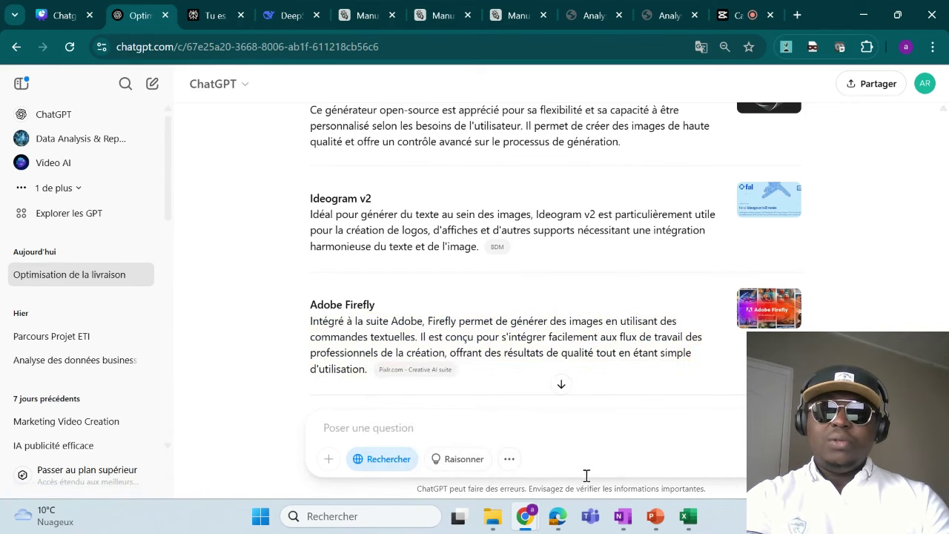
# - View the prompt's additional tools and browse the featured and trending GPTs in the GPT catalogue
pyautogui.click(510, 460)
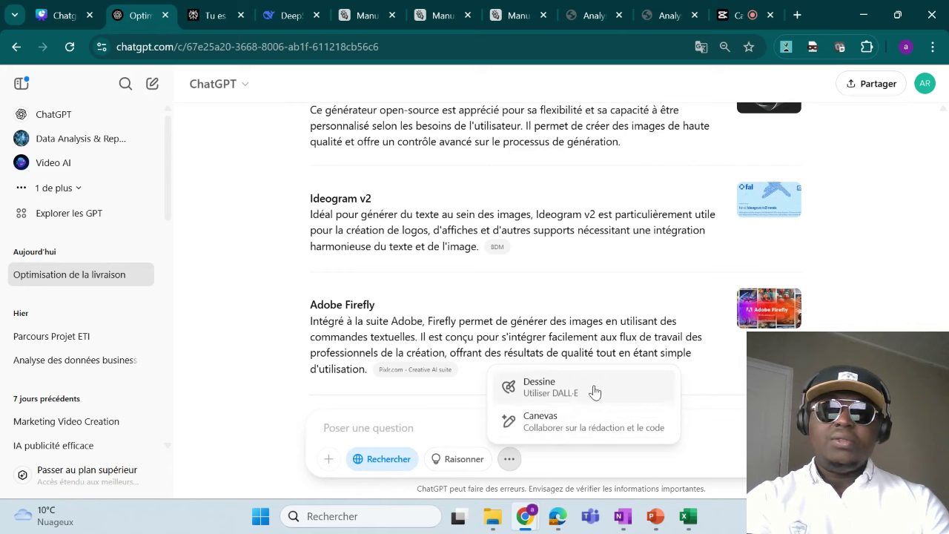
pyautogui.click(259, 291)
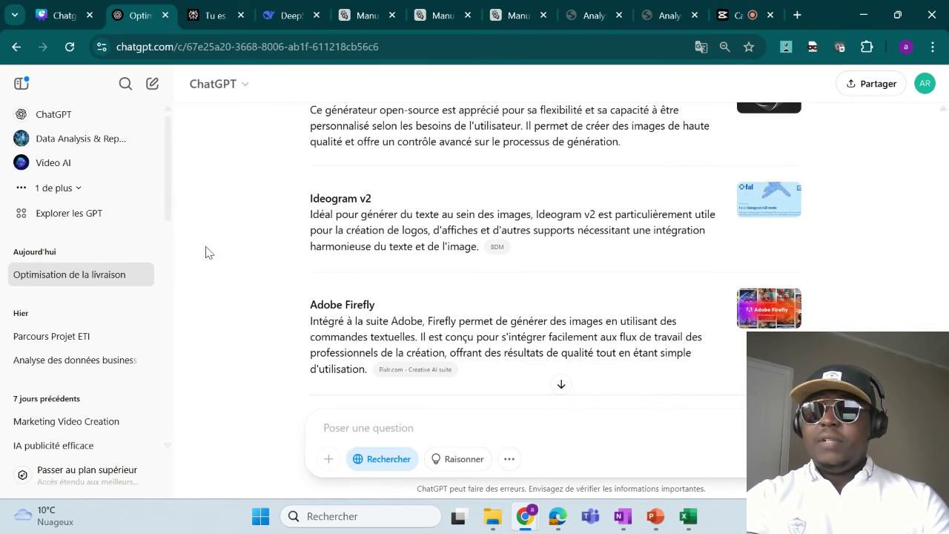
pyautogui.click(46, 214)
pyautogui.scroll(-5, 549, 314)
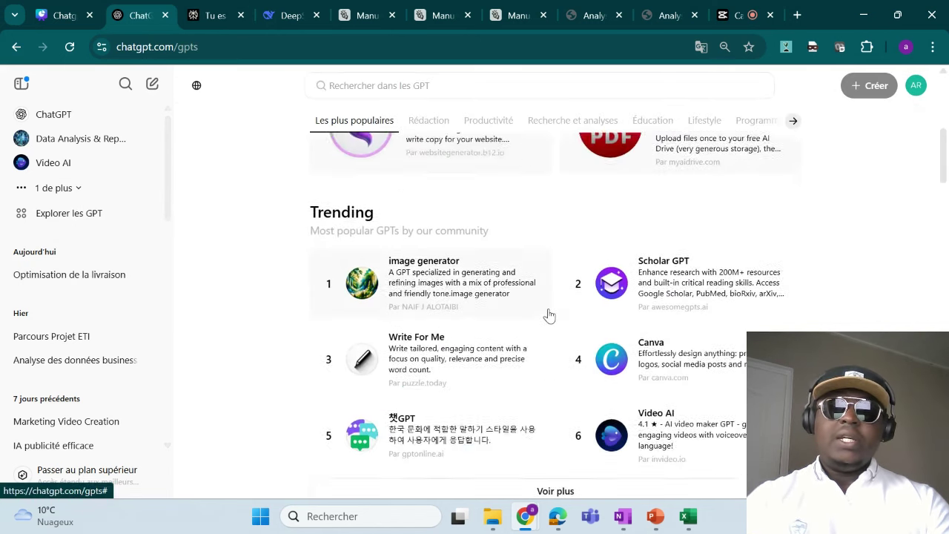
pyautogui.scroll(-1, 547, 317)
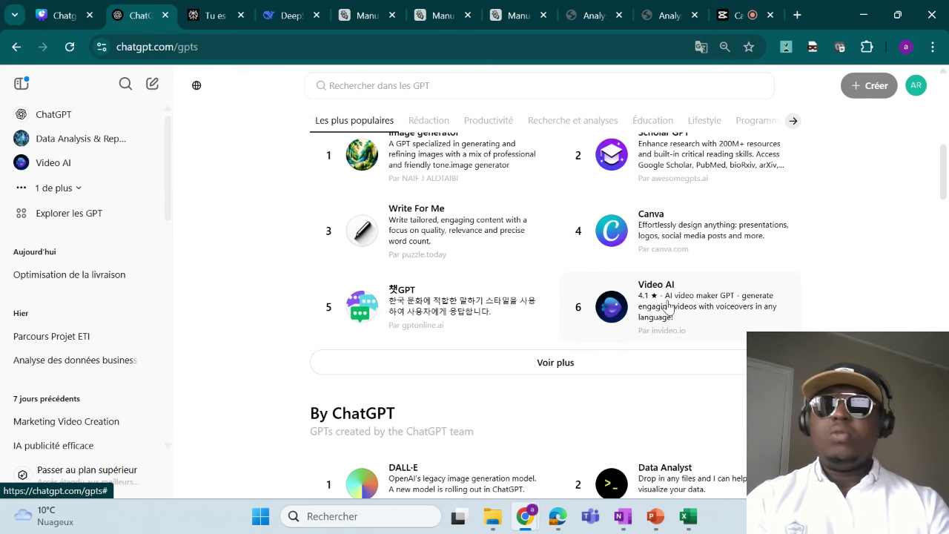
pyautogui.scroll(4, 456, 317)
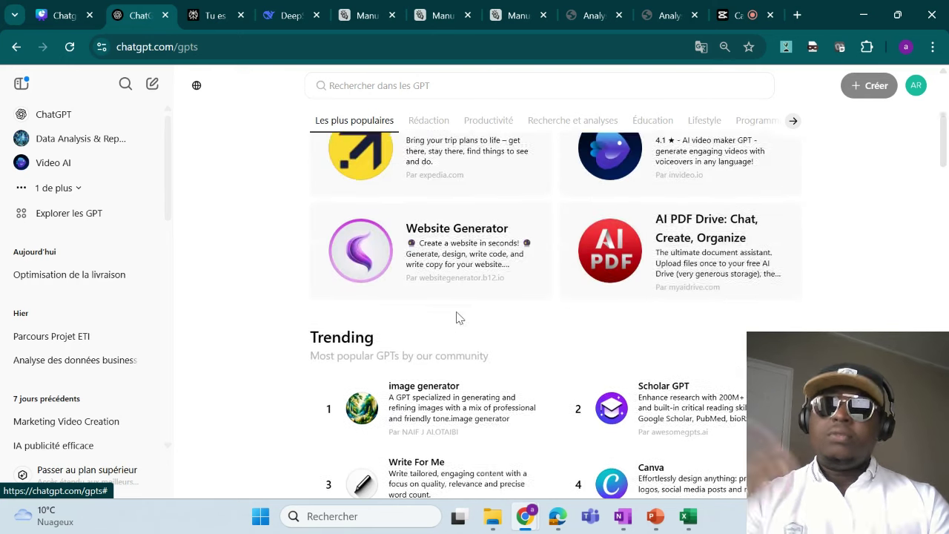
pyautogui.scroll(2, 457, 317)
pyautogui.moveTo(851, 93)
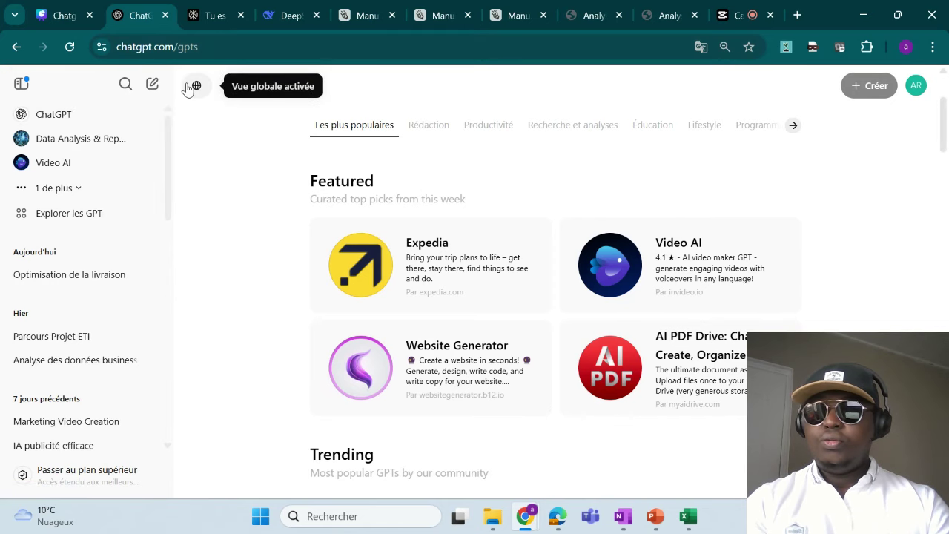
# - View the models offered in a new chat, then switch to the Edge window and view the o1 chat's model list
pyautogui.click(79, 117)
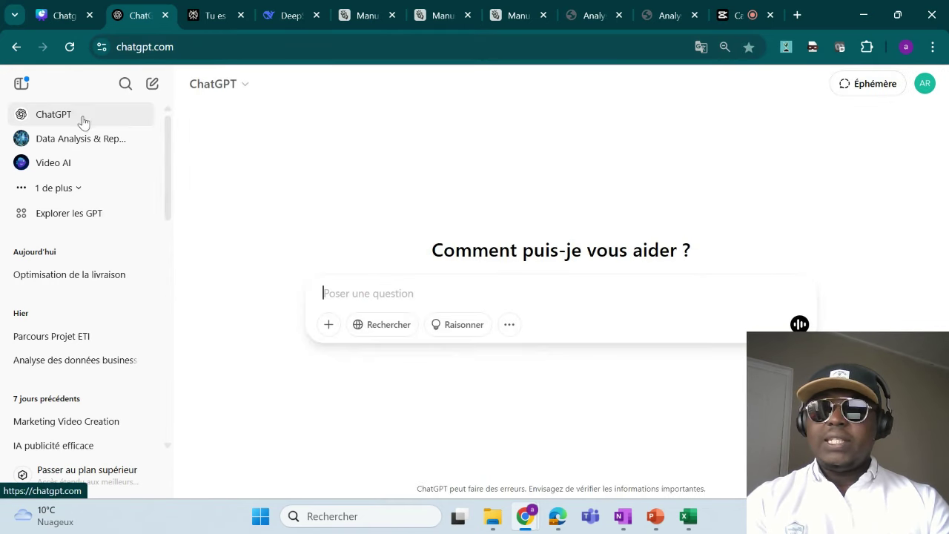
pyautogui.click(238, 91)
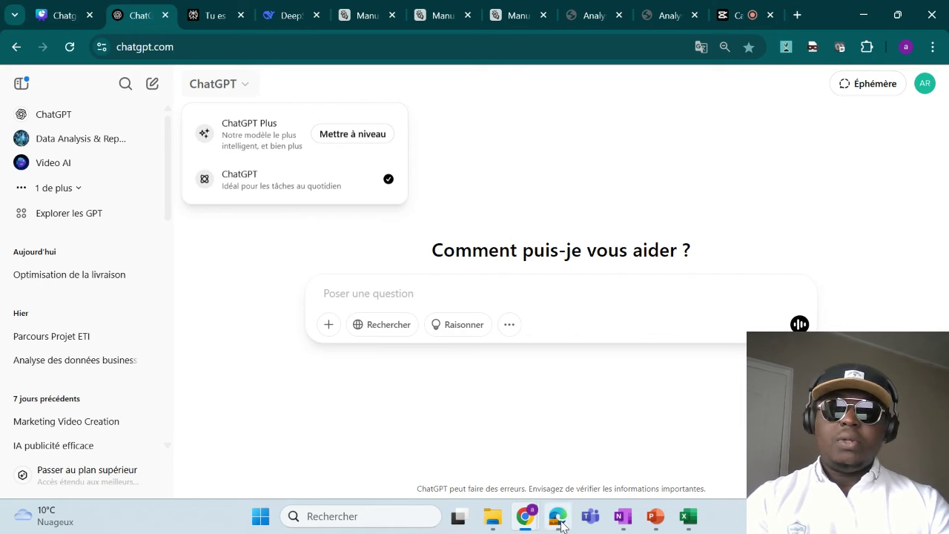
pyautogui.moveTo(561, 525)
pyautogui.click(556, 439)
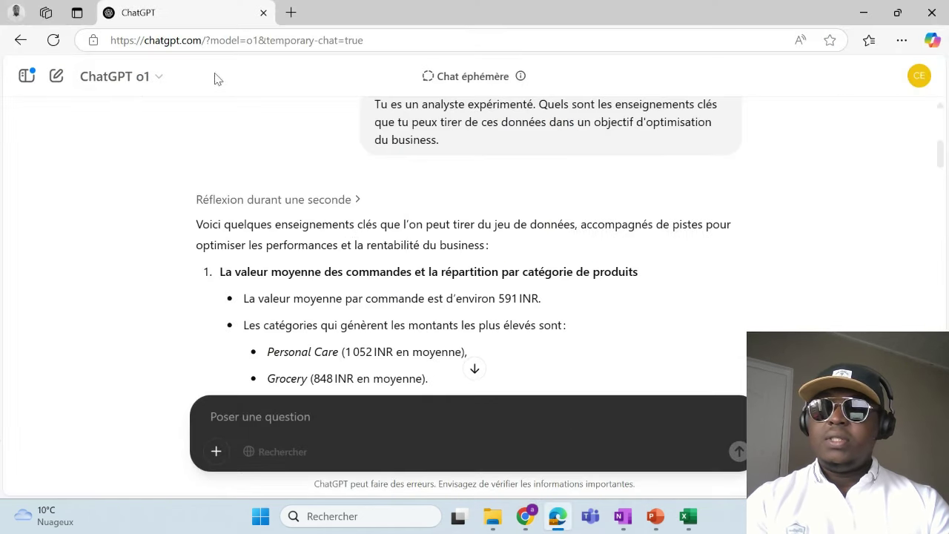
pyautogui.click(148, 80)
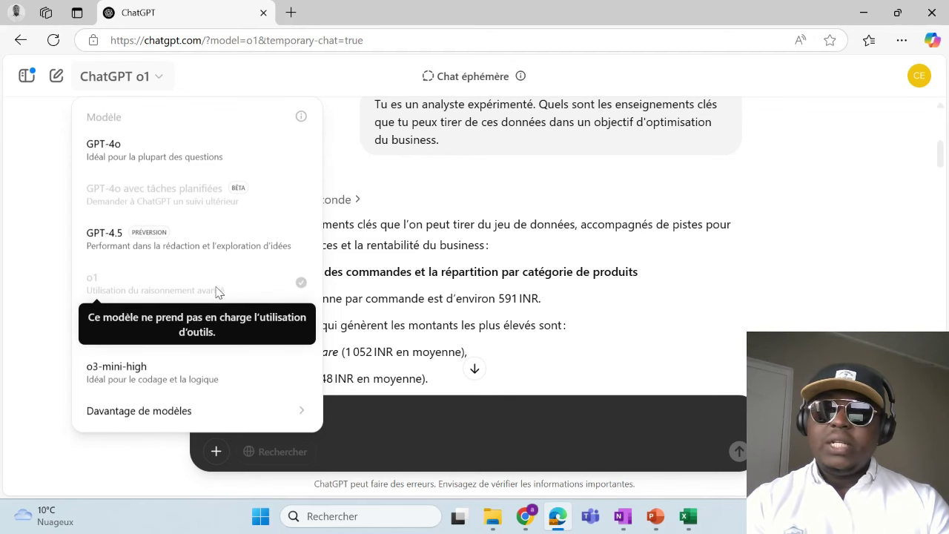
pyautogui.click(427, 207)
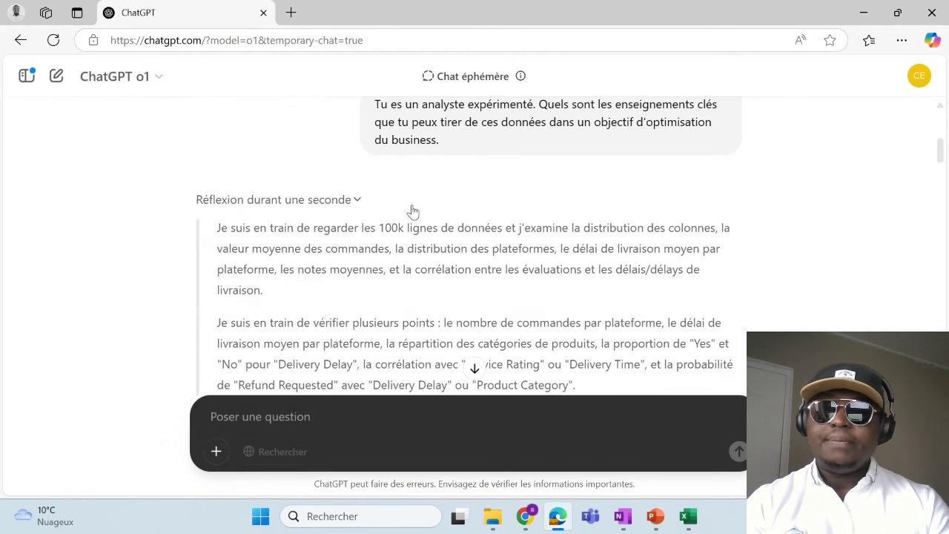
# - Expand o1's reasoning for the key-insights prompt and view it along with the attached delivery dataset
pyautogui.click(412, 207)
pyautogui.click(413, 208)
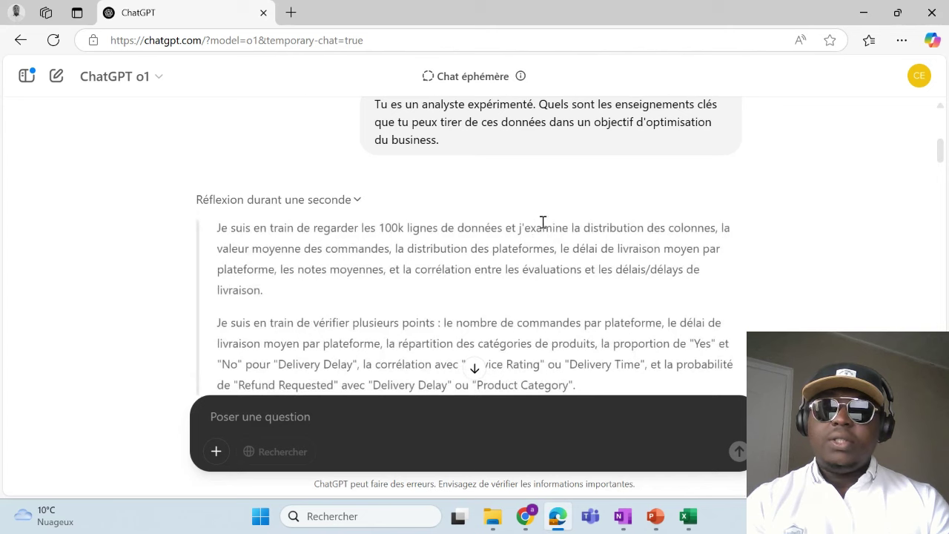
pyautogui.scroll(10, 542, 221)
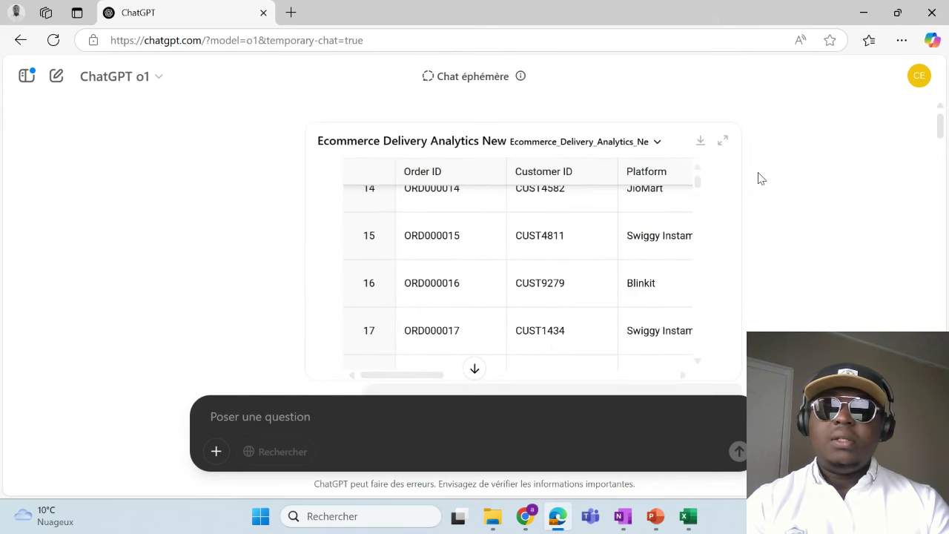
pyautogui.scroll(-10, 504, 269)
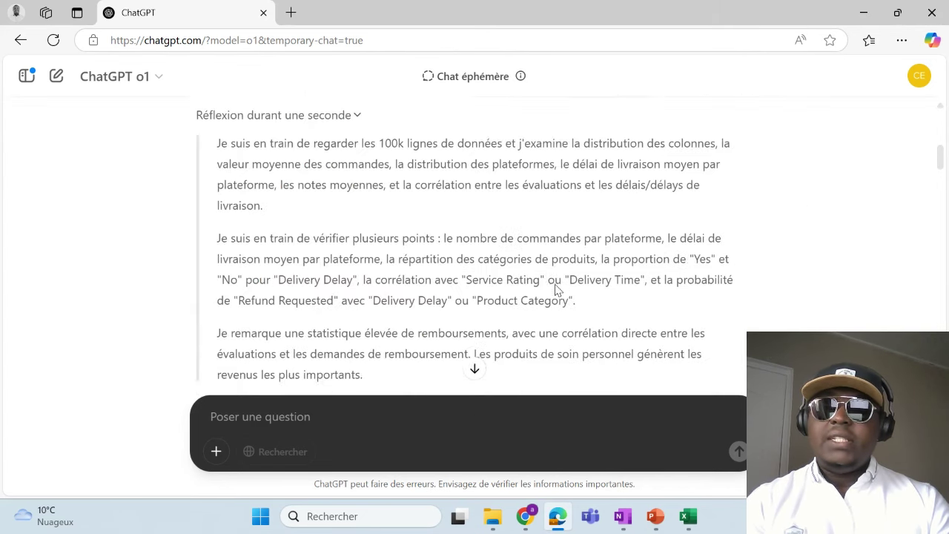
# - Read o1's findings and action ideas on average order value by product category and on the platforms
pyautogui.scroll(-5, 556, 287)
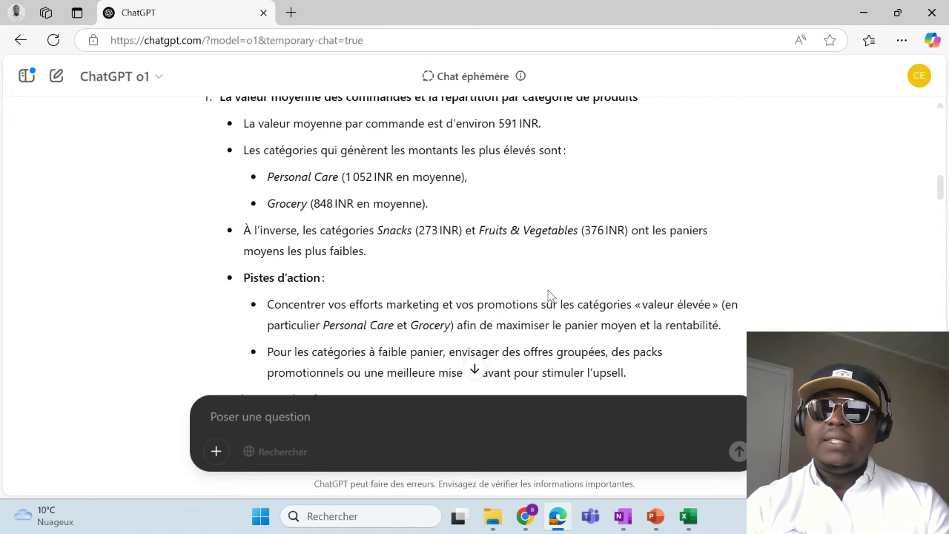
pyautogui.scroll(1, 548, 295)
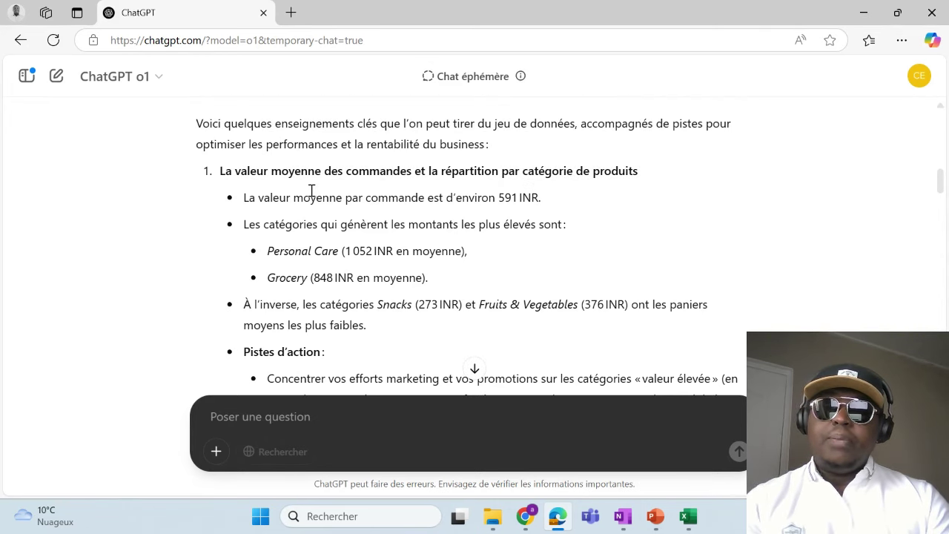
pyautogui.scroll(-4, 311, 191)
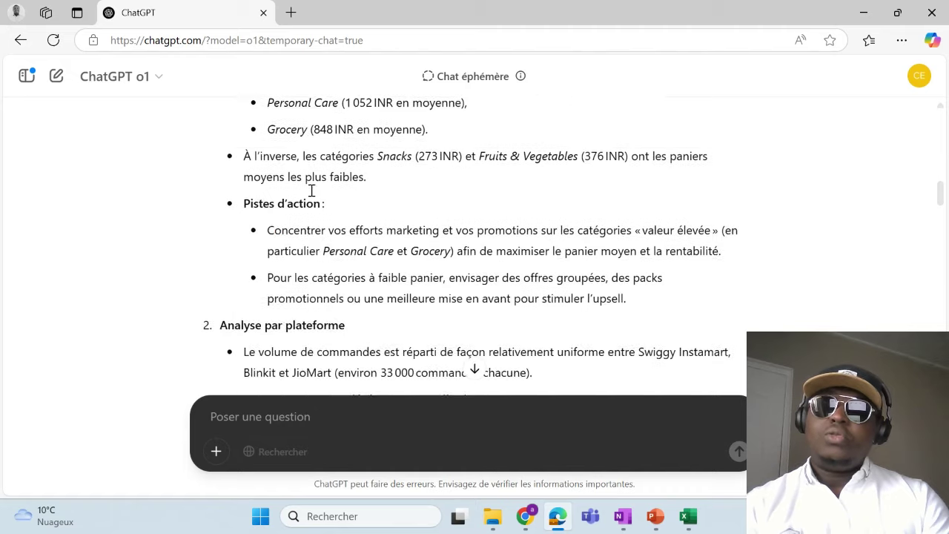
pyautogui.scroll(-1, 304, 207)
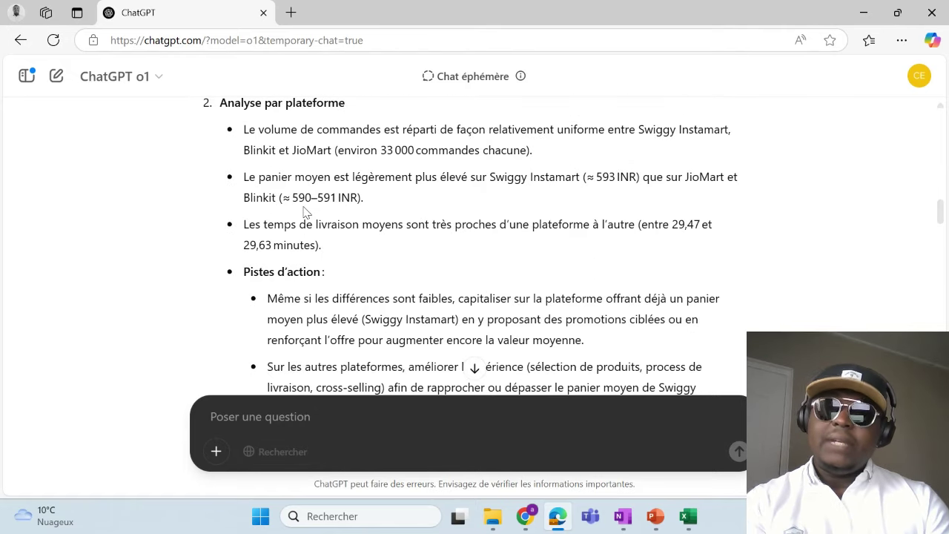
pyautogui.scroll(-4, 305, 211)
# - Read o1's findings and action ideas on refunds, delivery delays and customer satisfaction, rechecking the platform analysis
pyautogui.scroll(-1, 300, 232)
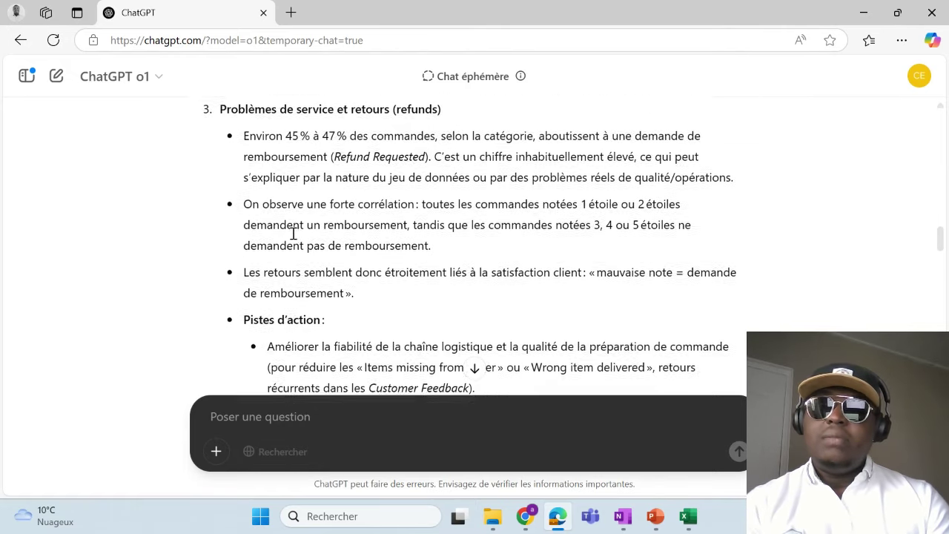
pyautogui.scroll(1, 326, 164)
pyautogui.scroll(-3, 359, 213)
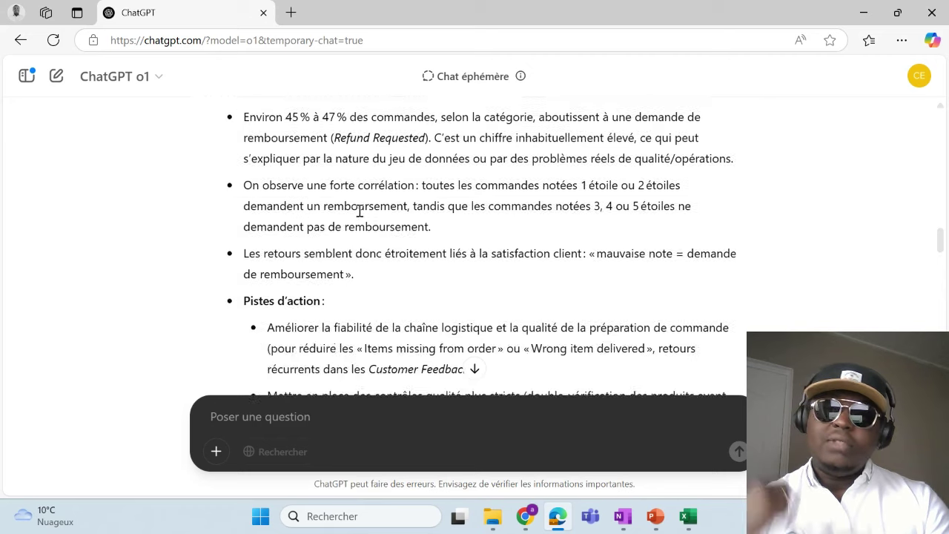
pyautogui.scroll(-3, 359, 213)
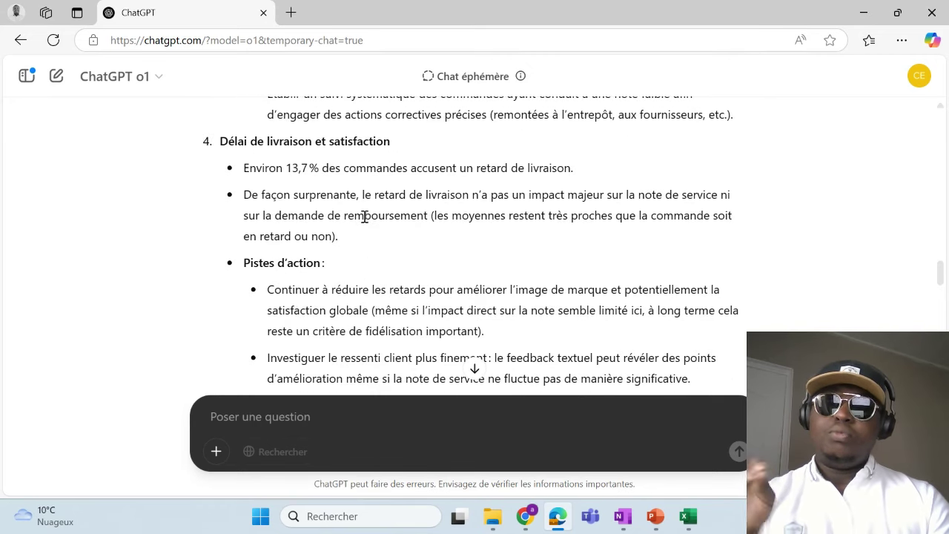
pyautogui.scroll(-2, 364, 216)
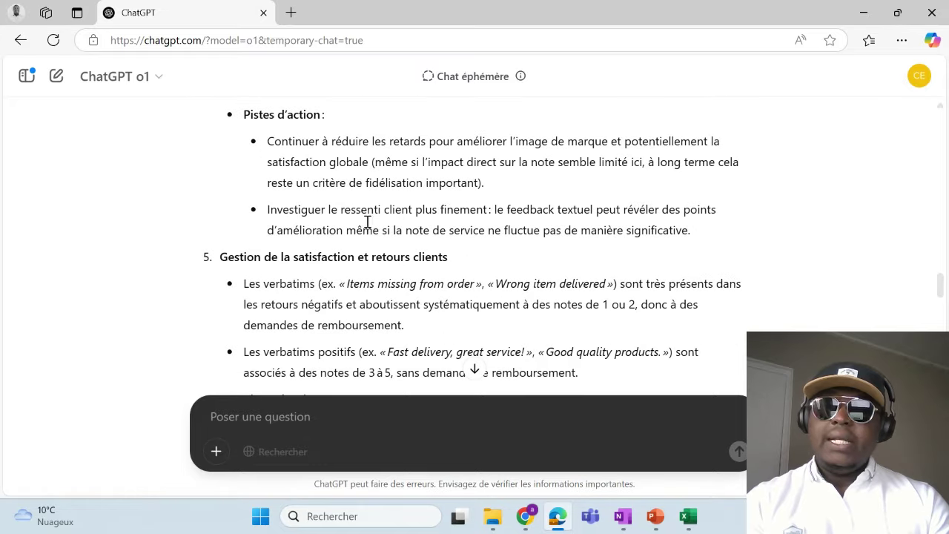
pyautogui.scroll(15, 367, 226)
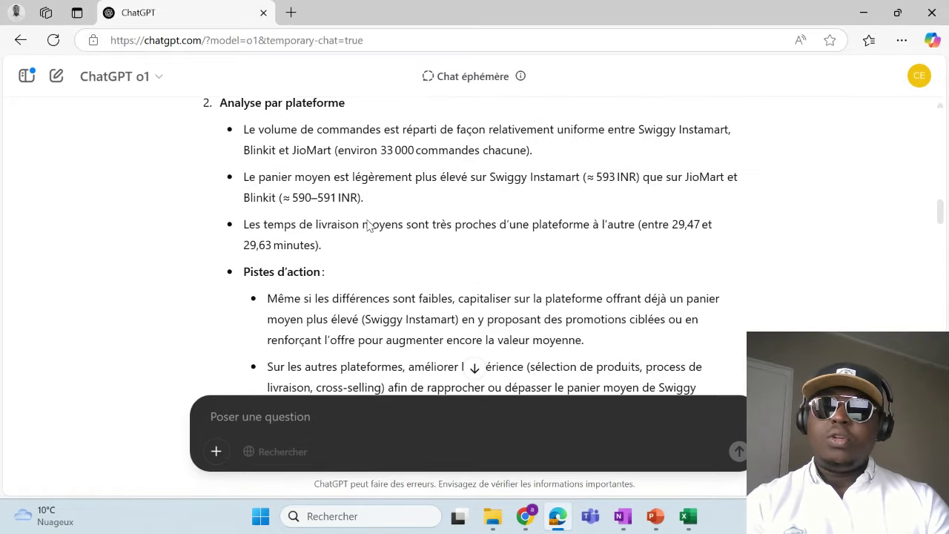
pyautogui.scroll(-10, 368, 220)
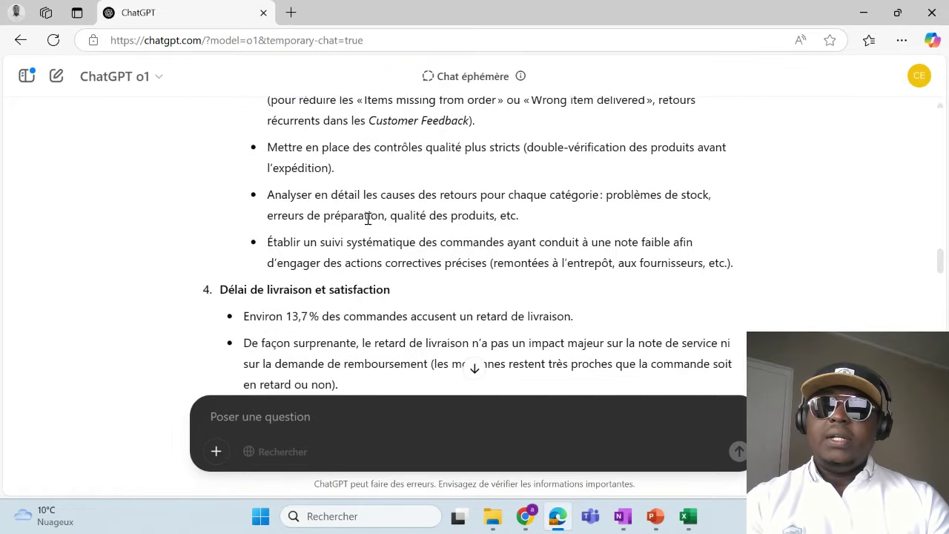
# - Read o1's global recommendations and the conclusion of its answer
pyautogui.scroll(-10, 367, 219)
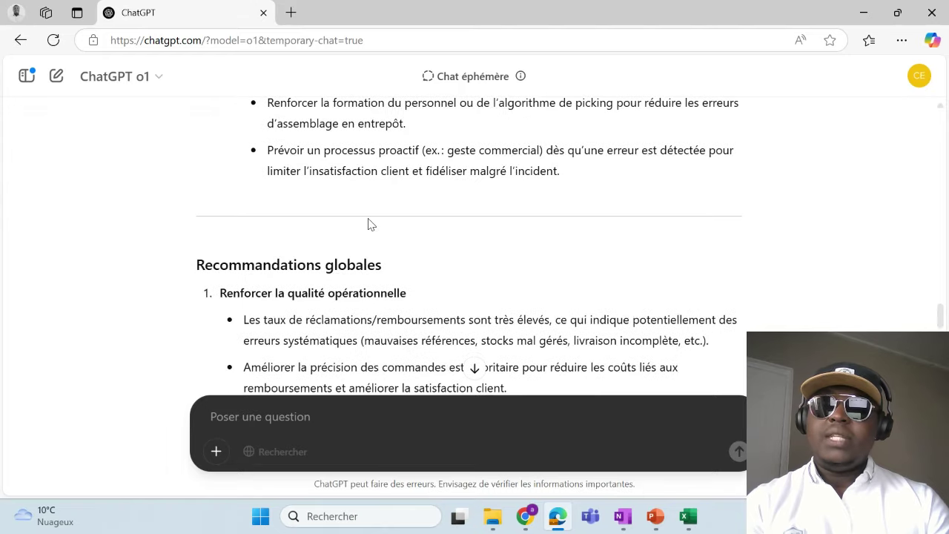
pyautogui.scroll(-2, 369, 225)
pyautogui.scroll(-12, 367, 219)
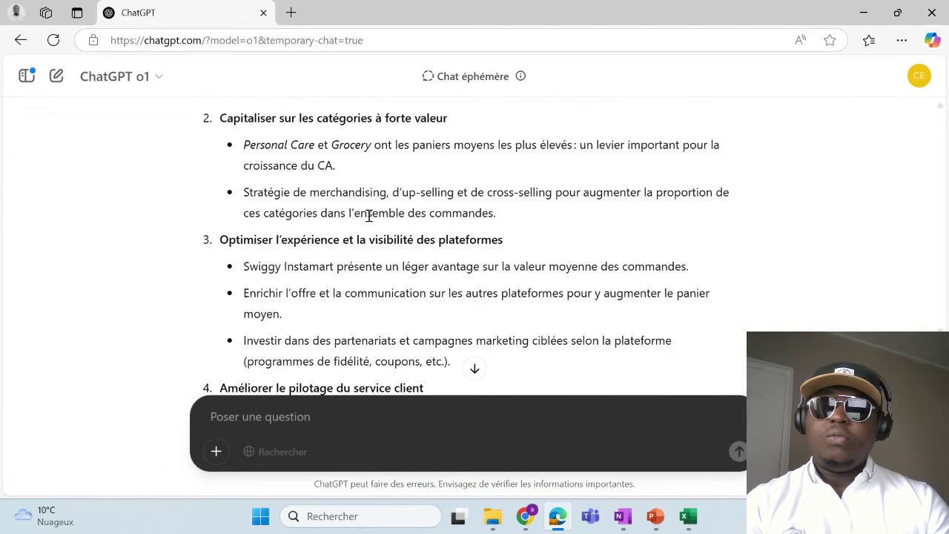
pyautogui.scroll(-1, 368, 220)
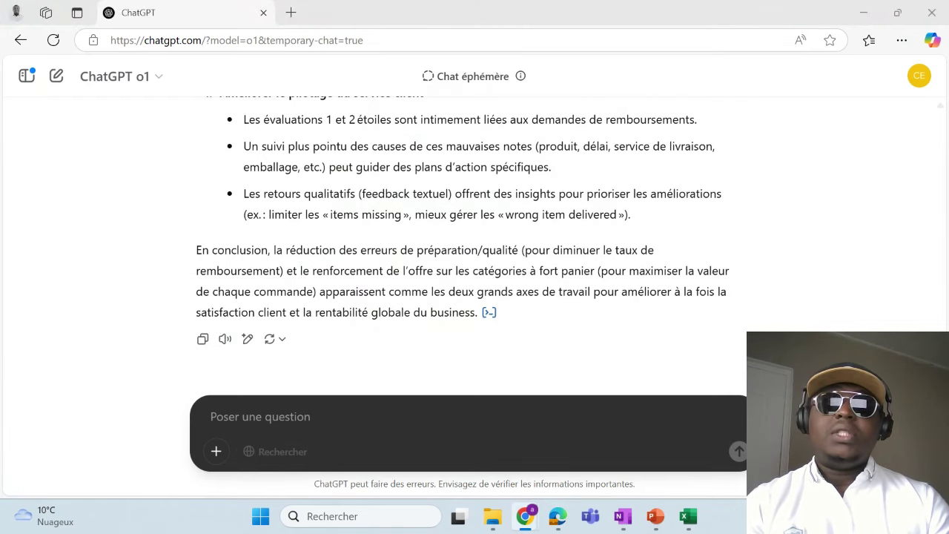
# - Return to the o1 chat in Edge and send "donne moi les chiffres associés à chacune de tes analyses pour justifier tes conclusions et tendances"
pyautogui.hotkey('alt', 'Tab')
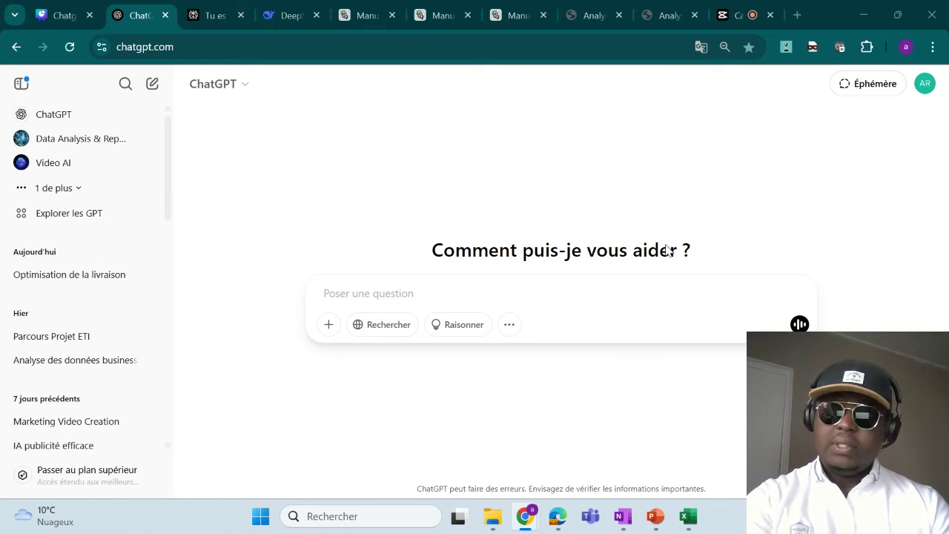
pyautogui.click(340, 290)
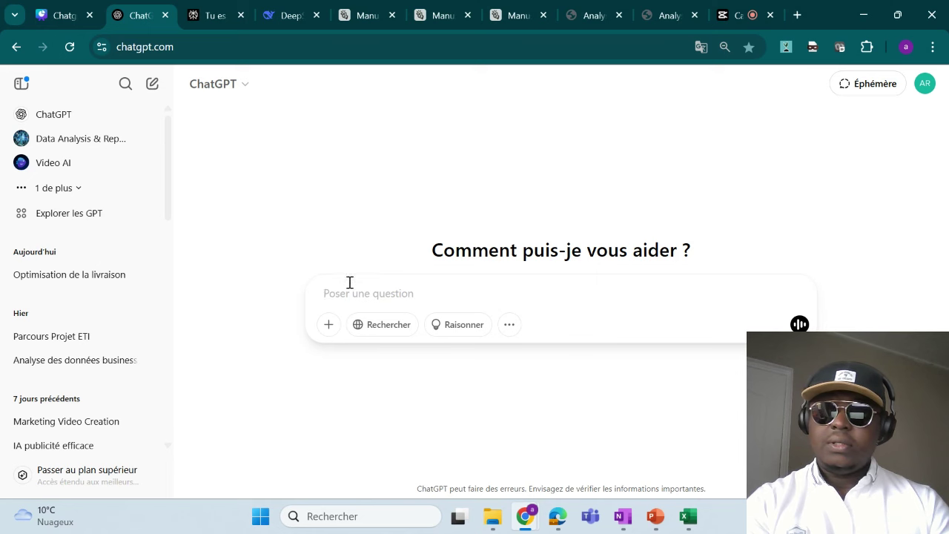
pyautogui.moveTo(557, 516)
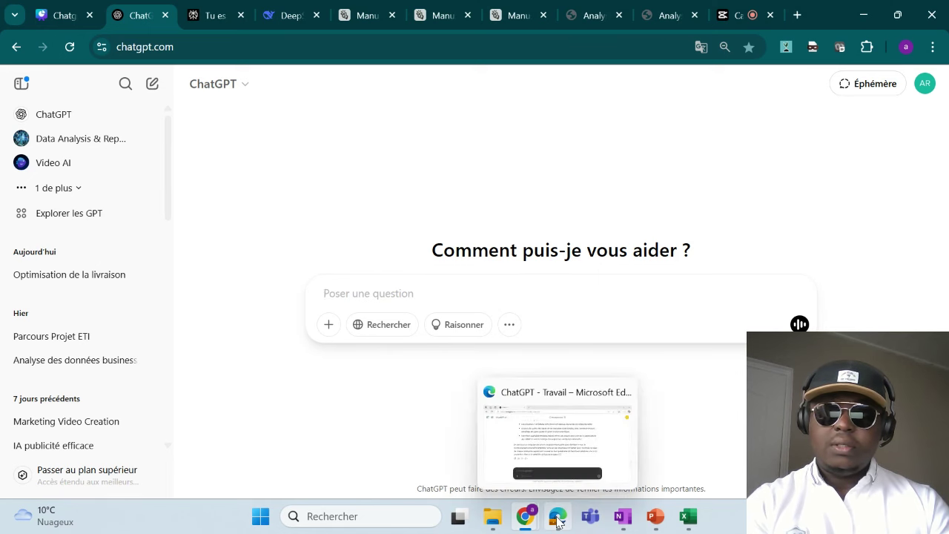
pyautogui.click(553, 445)
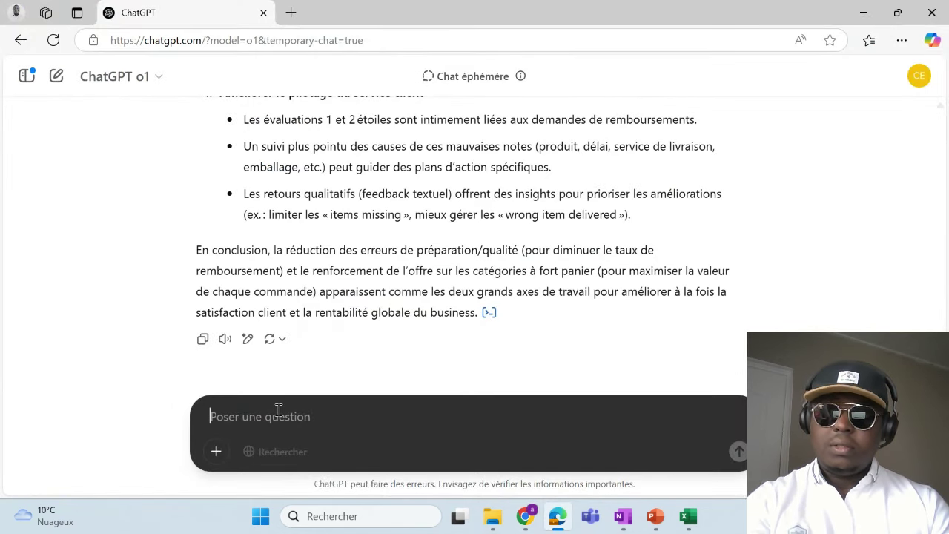
pyautogui.write('donne moi les chiffres associés à chacune de tes analyses pour justifier tes conclusions et tendances')
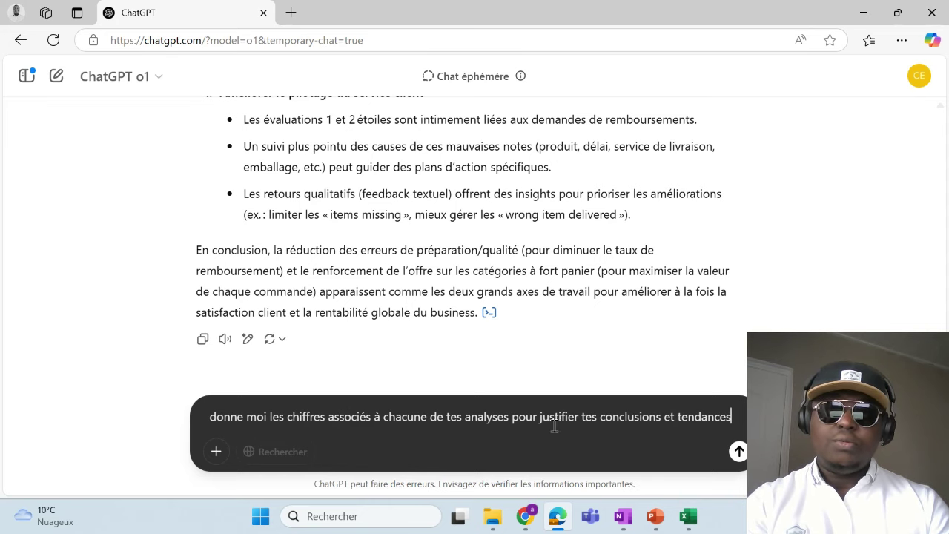
pyautogui.click(739, 452)
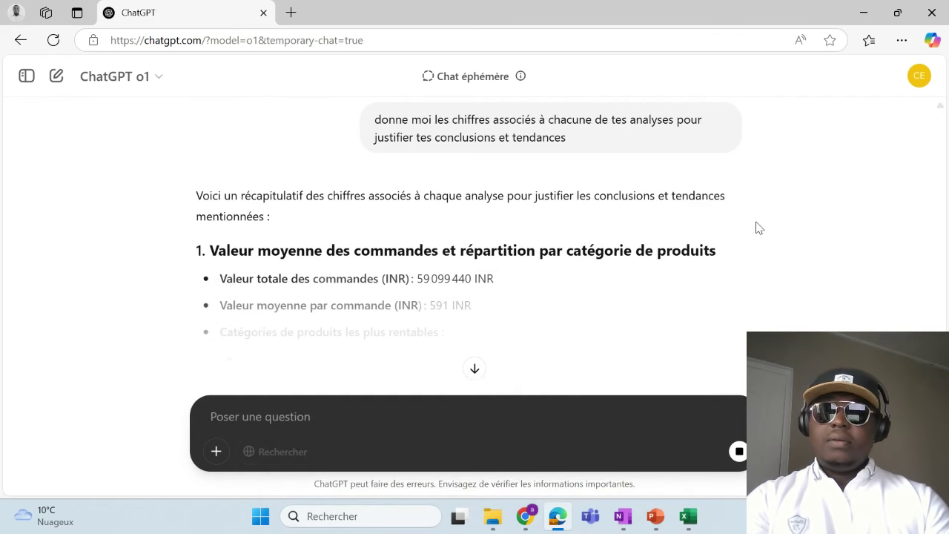
# - Read the figures o1 gives to justify its analysis of order value by product category and of the platforms
pyautogui.scroll(-1, 476, 245)
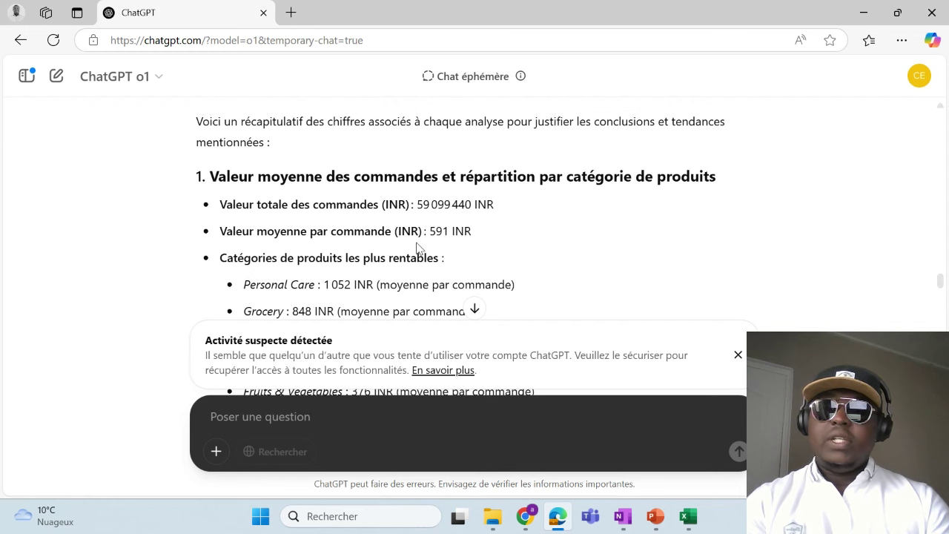
pyautogui.scroll(-1, 276, 270)
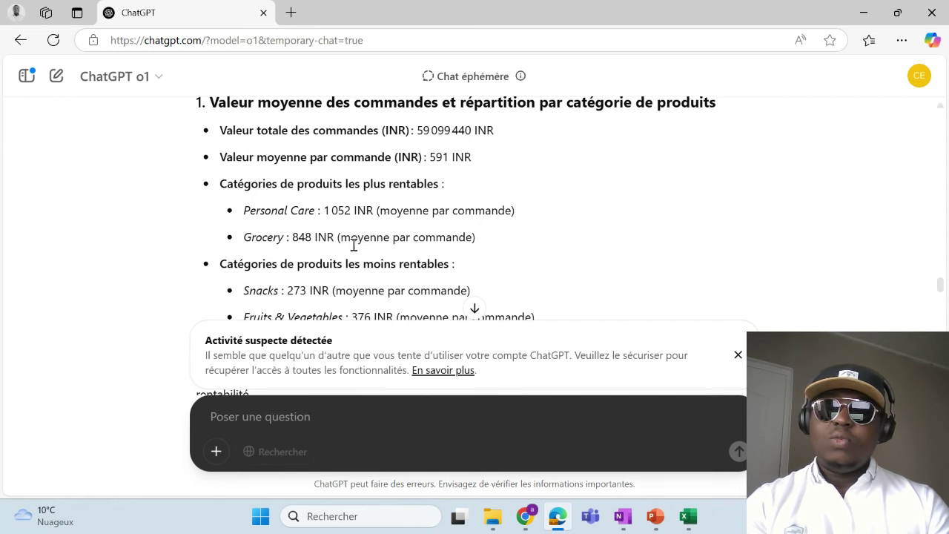
pyautogui.scroll(-2, 303, 291)
pyautogui.scroll(-2, 289, 249)
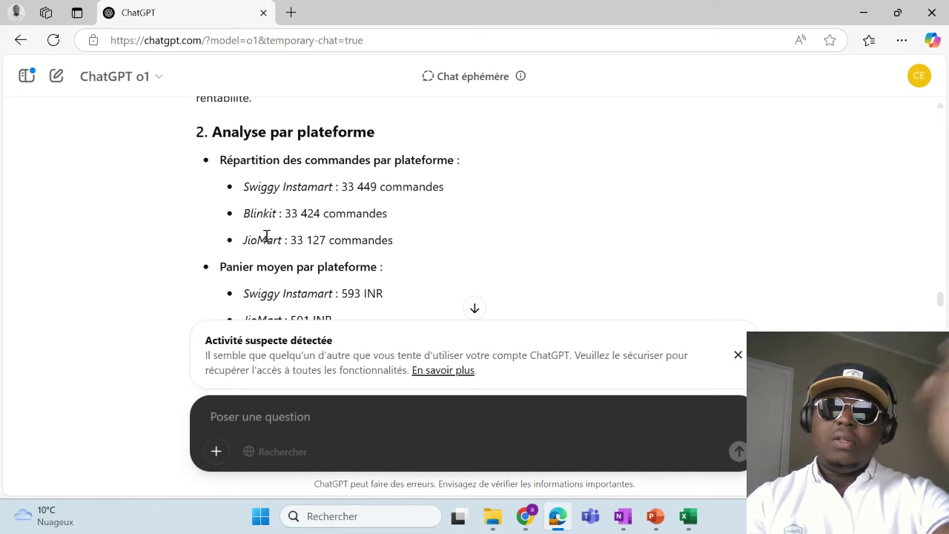
pyautogui.scroll(-2, 267, 235)
pyautogui.scroll(-4, 280, 239)
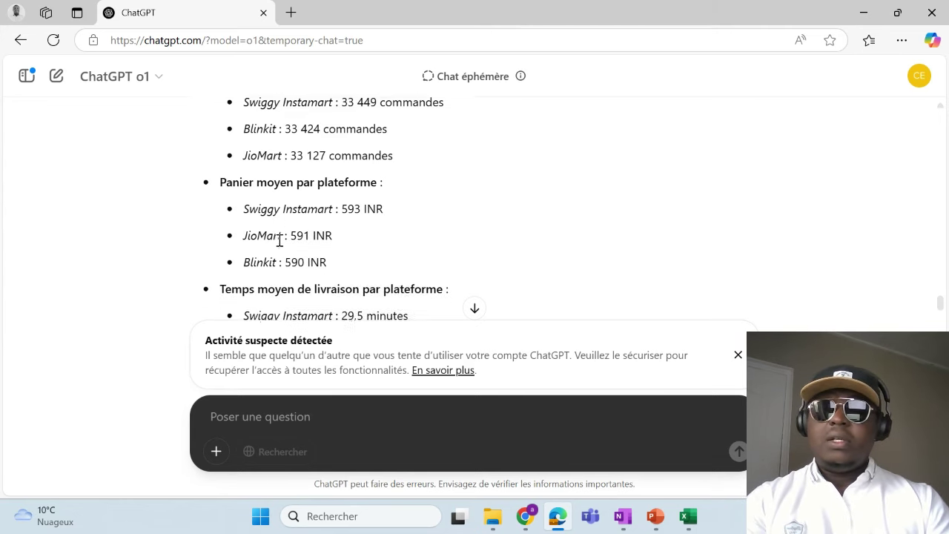
# - Read o1's figures on refunds, delays and customer feedback, dismiss the suspicious-activity notice and view the closing recommendations
pyautogui.scroll(-2, 293, 241)
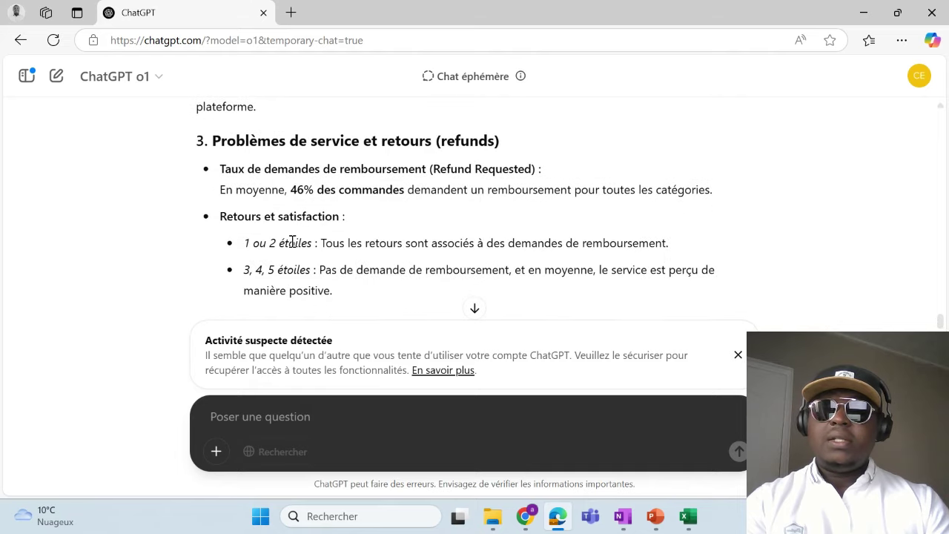
pyautogui.scroll(-5, 363, 163)
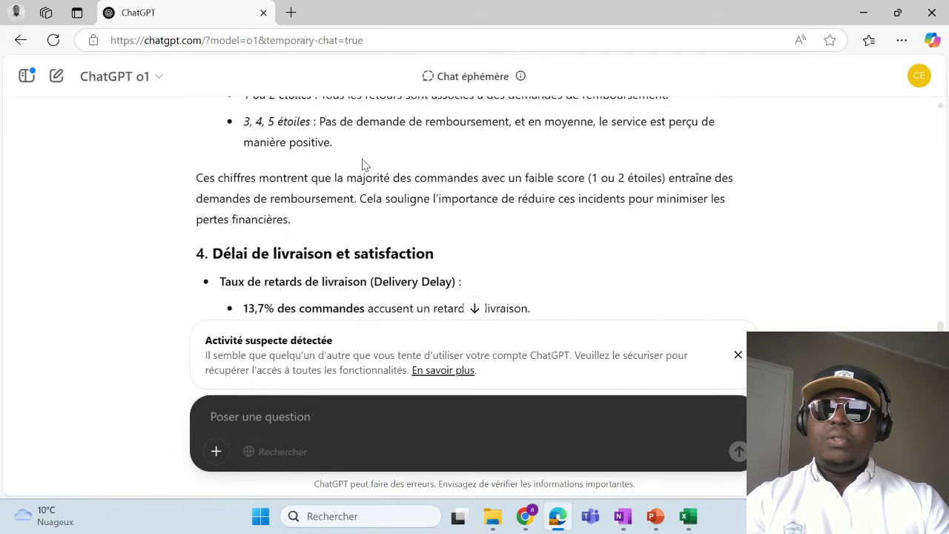
pyautogui.scroll(-8, 363, 163)
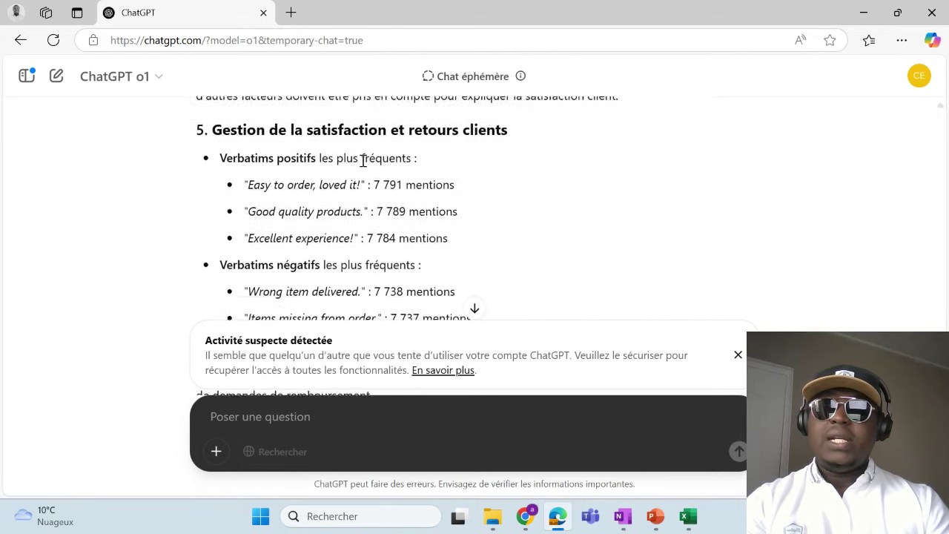
pyautogui.scroll(-4, 363, 163)
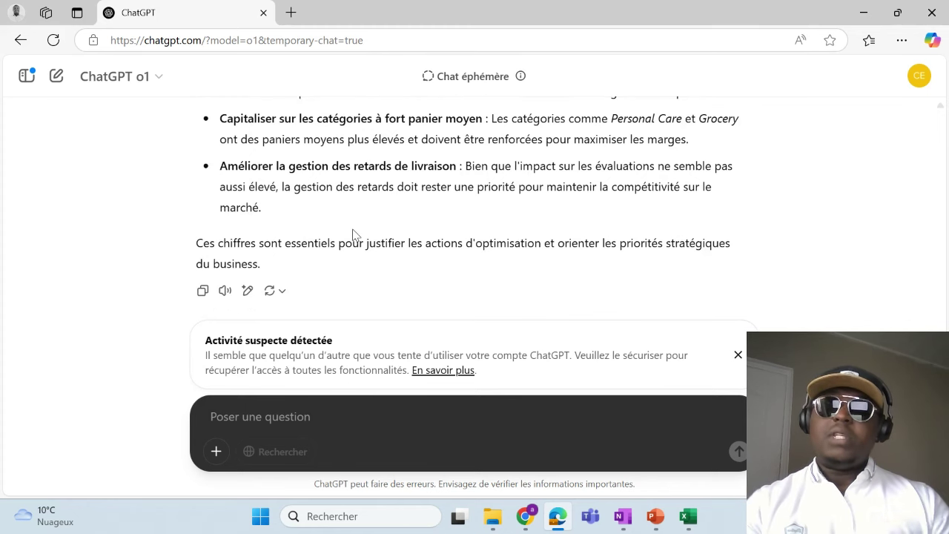
pyautogui.click(738, 355)
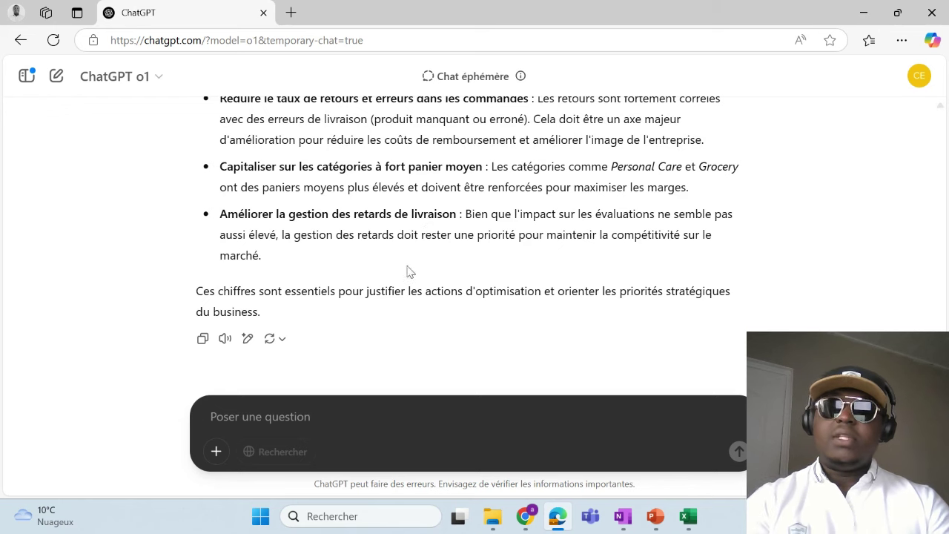
pyautogui.scroll(1, 510, 312)
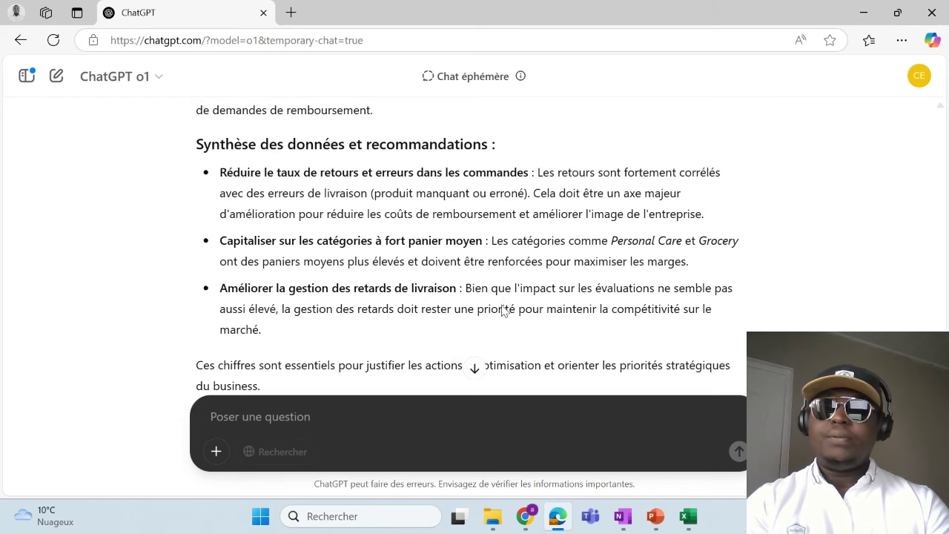
# - Switch to the Perplexity thread in Chrome and read its key-insights prompt and its findings on delivery and order value
pyautogui.click(863, 12)
pyautogui.click(213, 18)
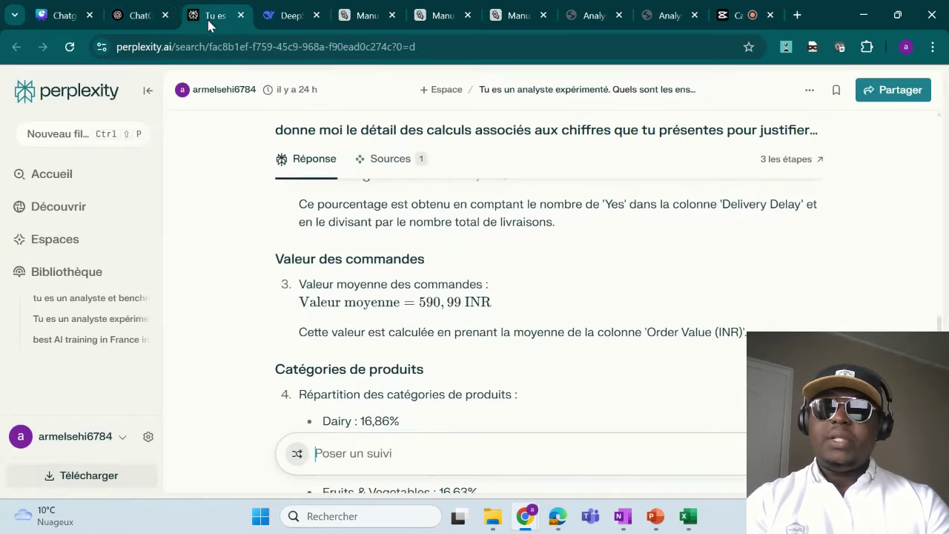
pyautogui.scroll(10, 468, 304)
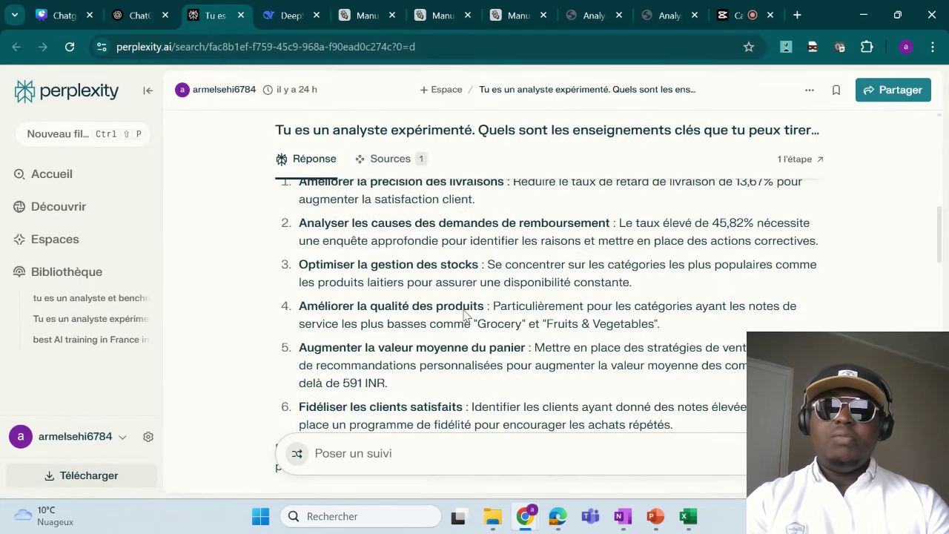
pyautogui.scroll(2, 467, 312)
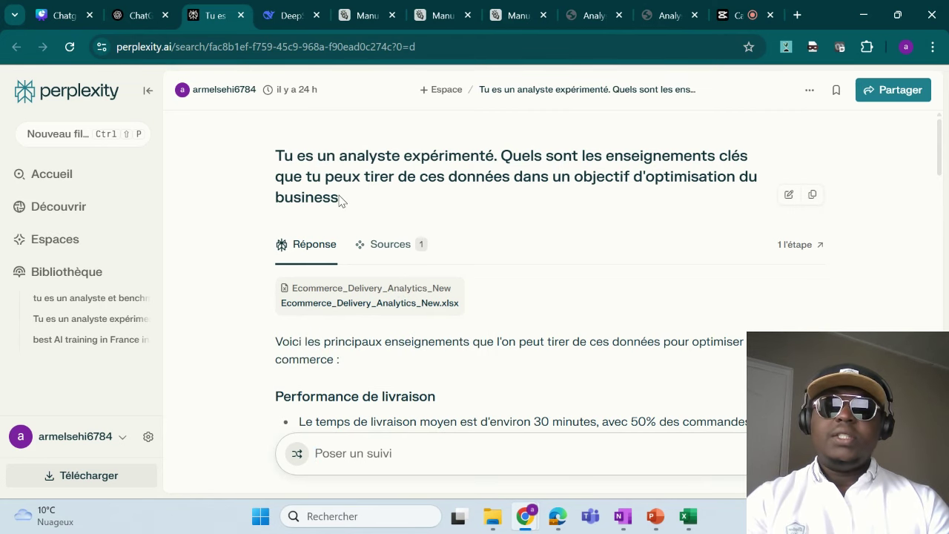
pyautogui.scroll(-3, 341, 215)
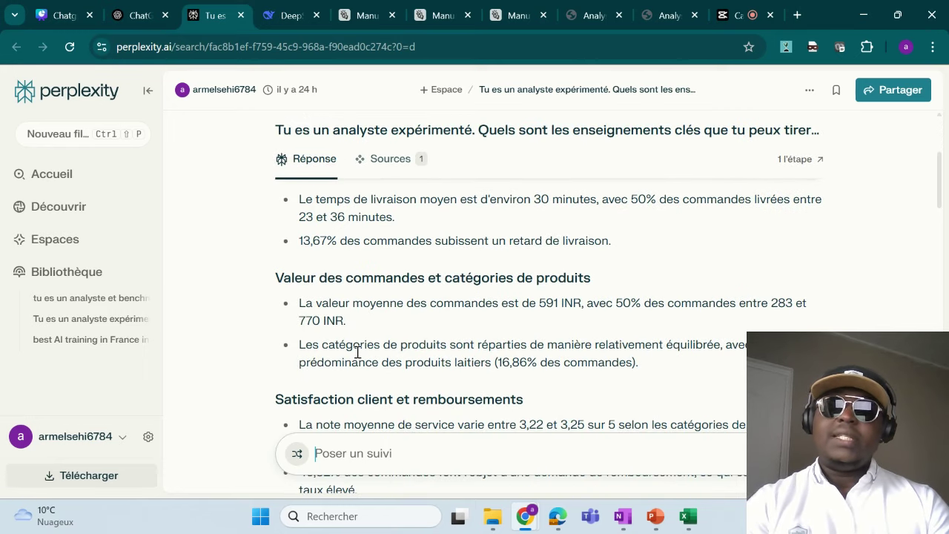
pyautogui.scroll(-1, 349, 360)
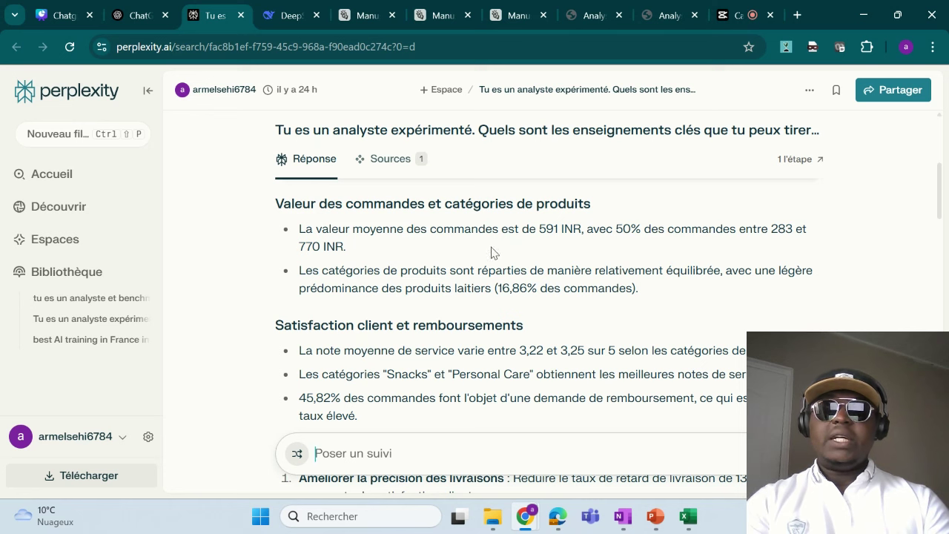
# - Read Perplexity's business optimisation recommendations and view the search modes offered for a follow-up question
pyautogui.scroll(-1, 460, 337)
pyautogui.scroll(-2, 460, 346)
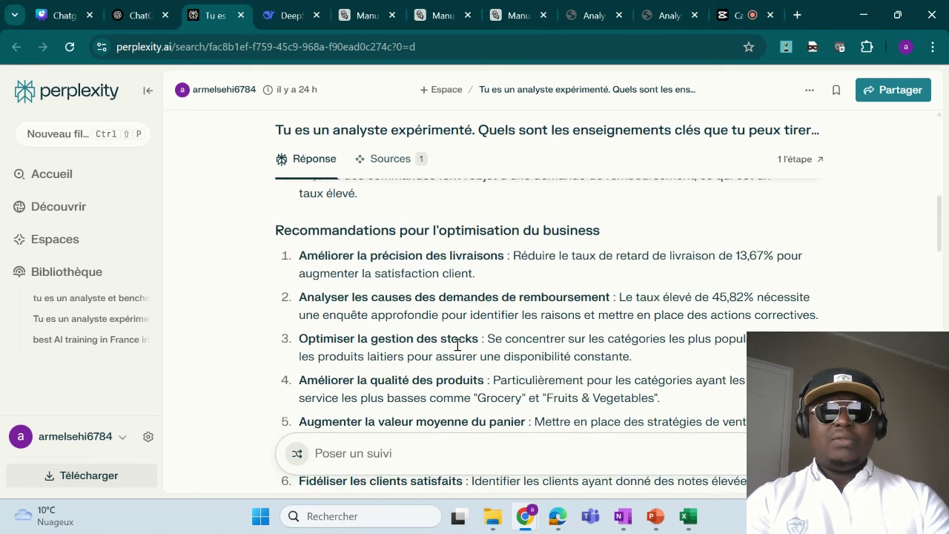
pyautogui.scroll(-1, 457, 343)
pyautogui.scroll(1, 457, 343)
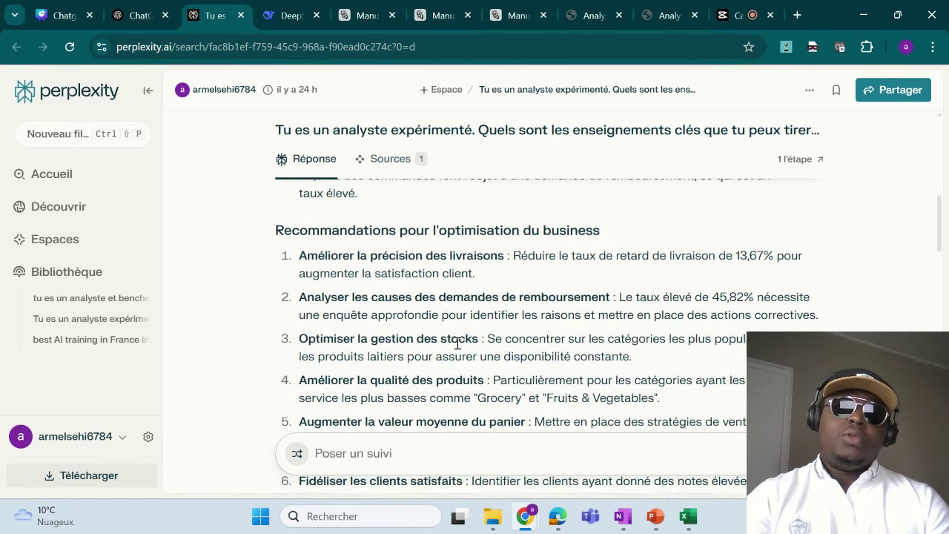
pyautogui.scroll(-2, 457, 341)
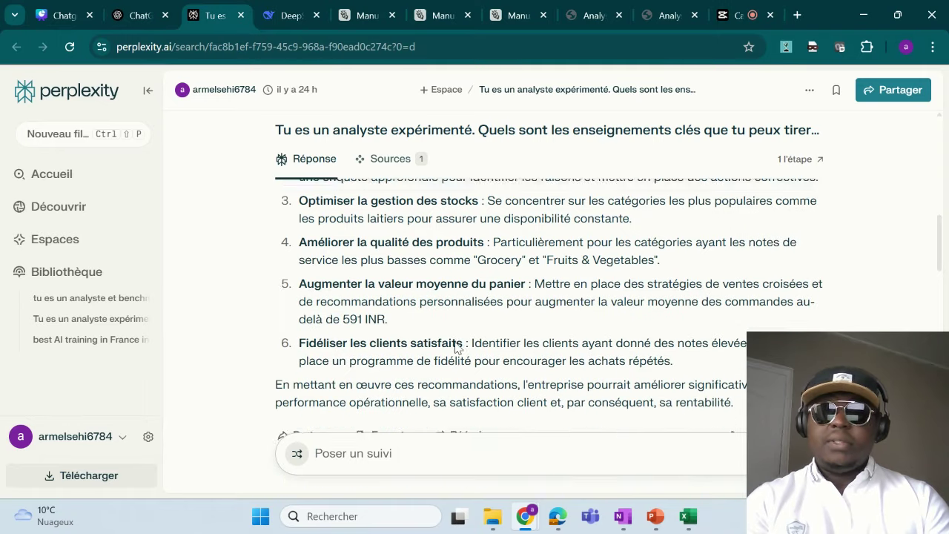
pyautogui.click(690, 447)
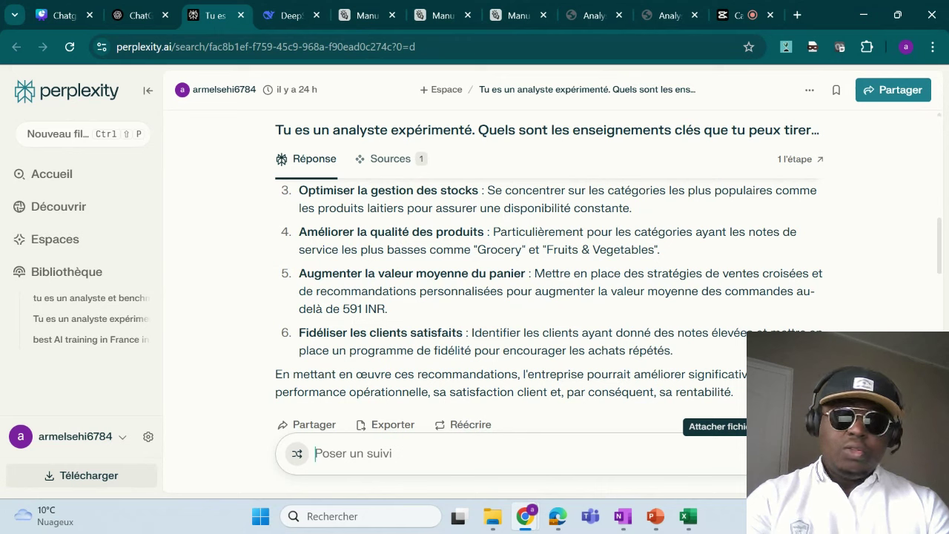
pyautogui.click(297, 454)
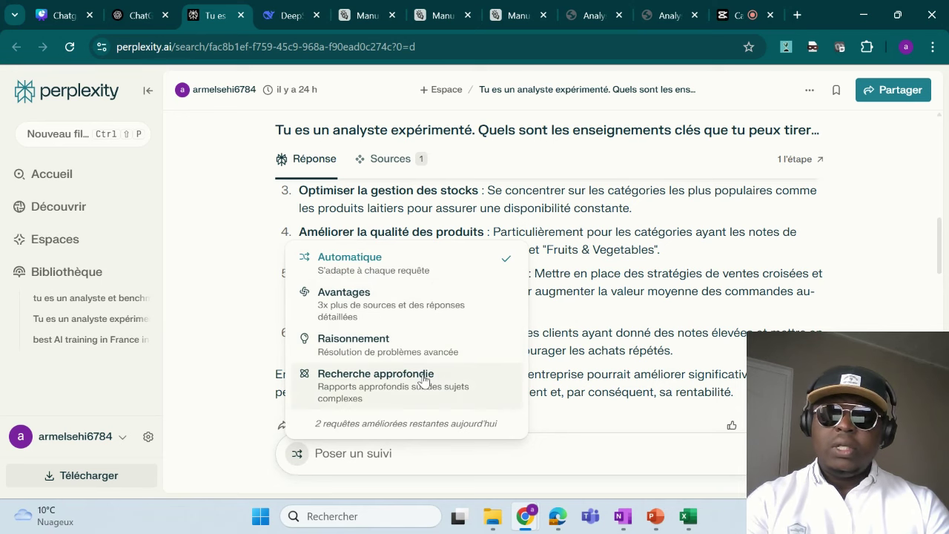
# - Close the search mode list and read Perplexity's calculation details on product categories, service rating and refunds, through to the related questions
pyautogui.click(248, 286)
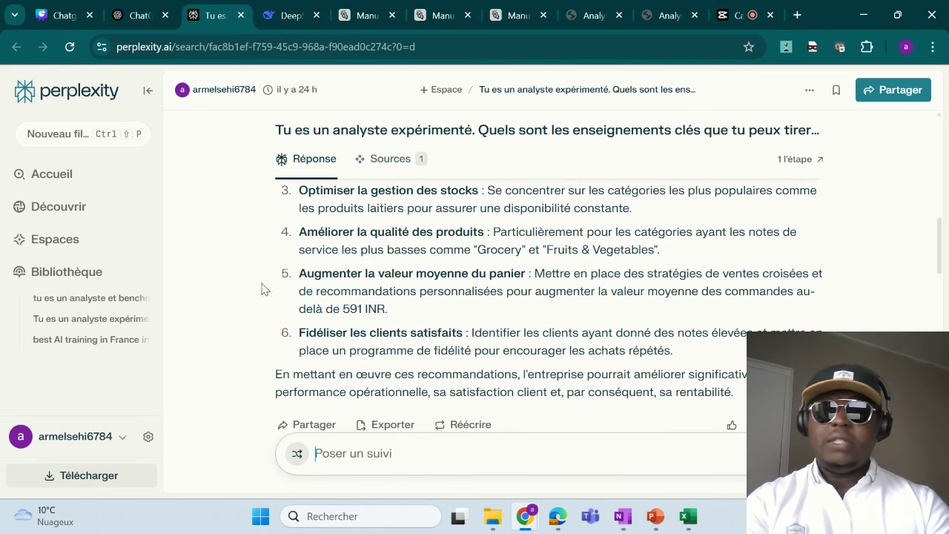
pyautogui.scroll(-3, 335, 349)
pyautogui.scroll(-5, 333, 349)
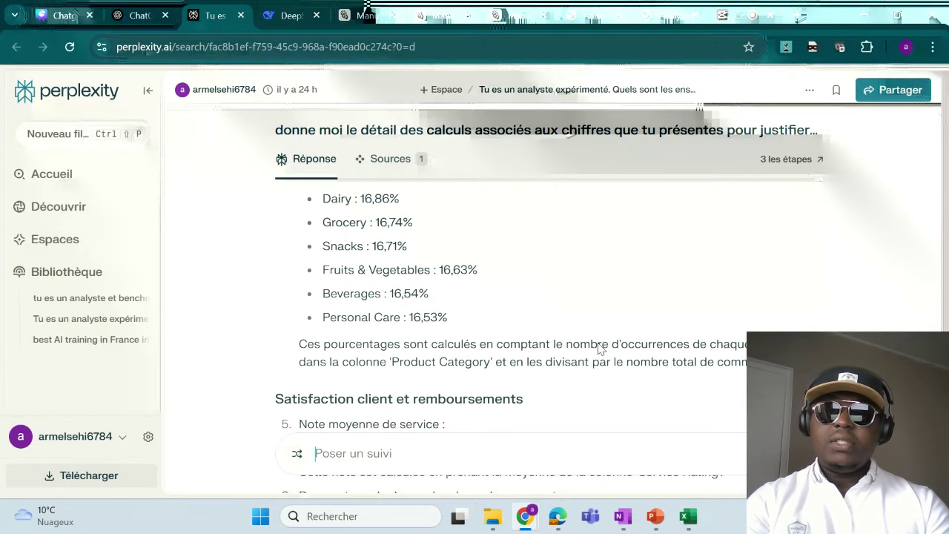
pyautogui.scroll(-10, 598, 344)
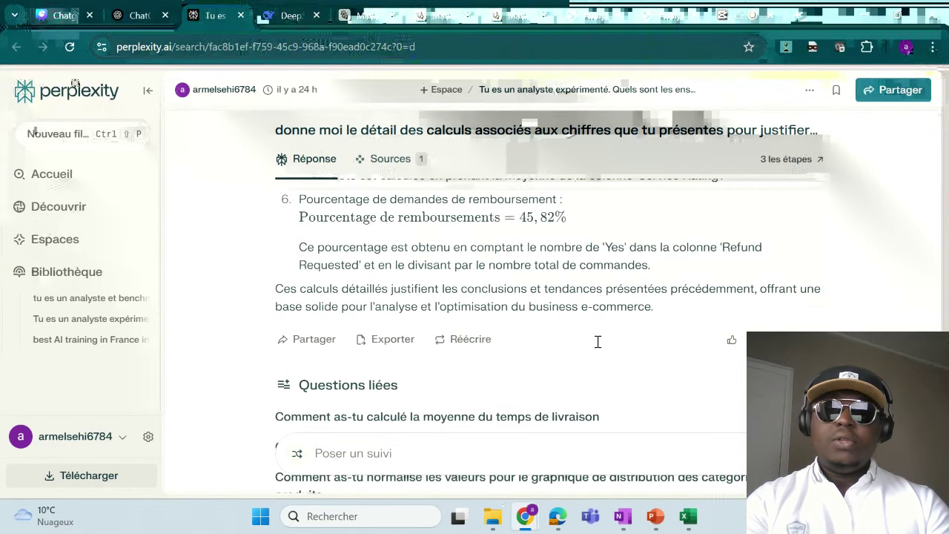
pyautogui.scroll(1, 515, 348)
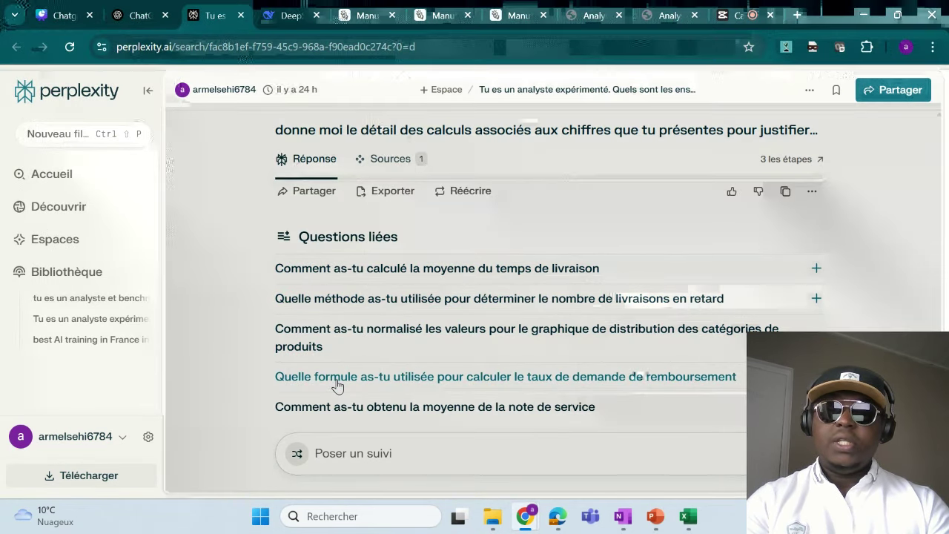
# - Ask Perplexity the related question on the formula used for the refund request rate and read its answer
pyautogui.click(337, 381)
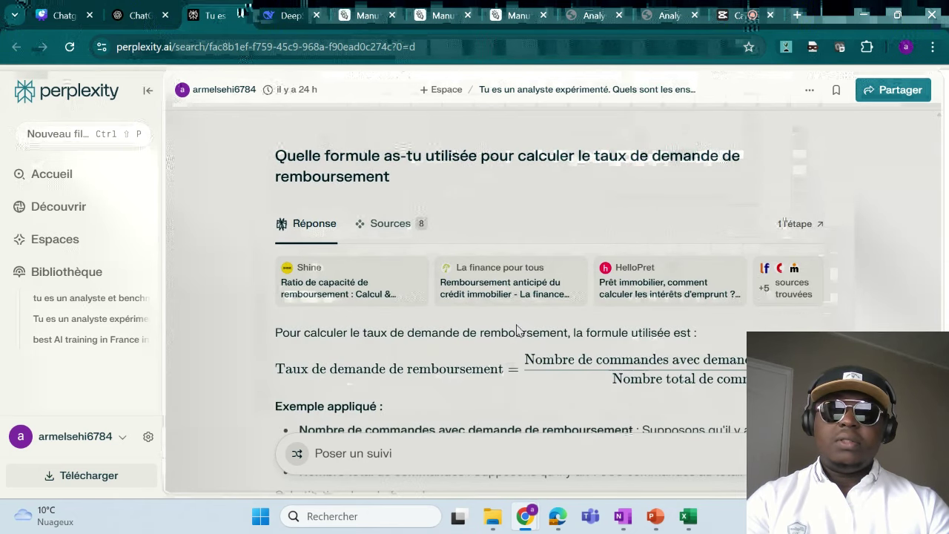
pyautogui.scroll(-1, 517, 338)
pyautogui.scroll(3, 523, 319)
pyautogui.scroll(2, 524, 320)
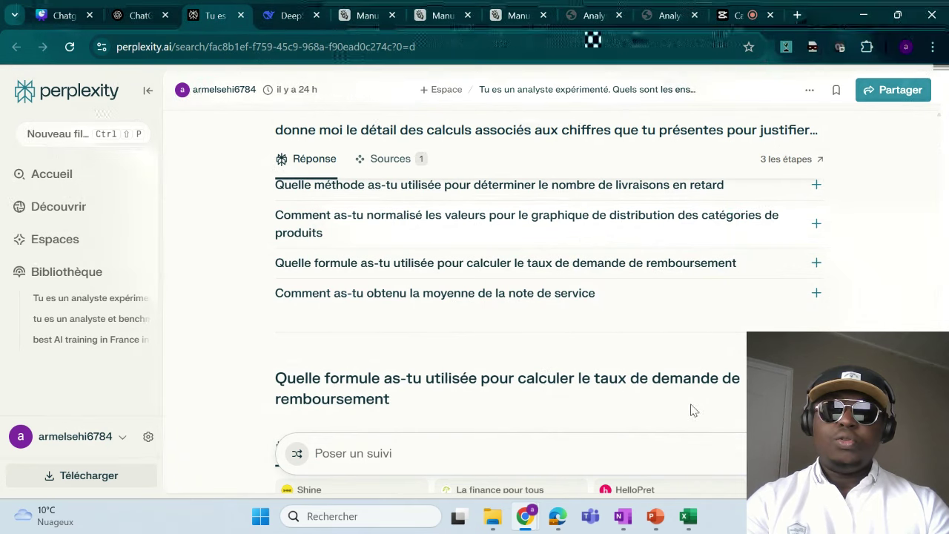
pyautogui.scroll(-3, 690, 408)
pyautogui.scroll(-1, 439, 349)
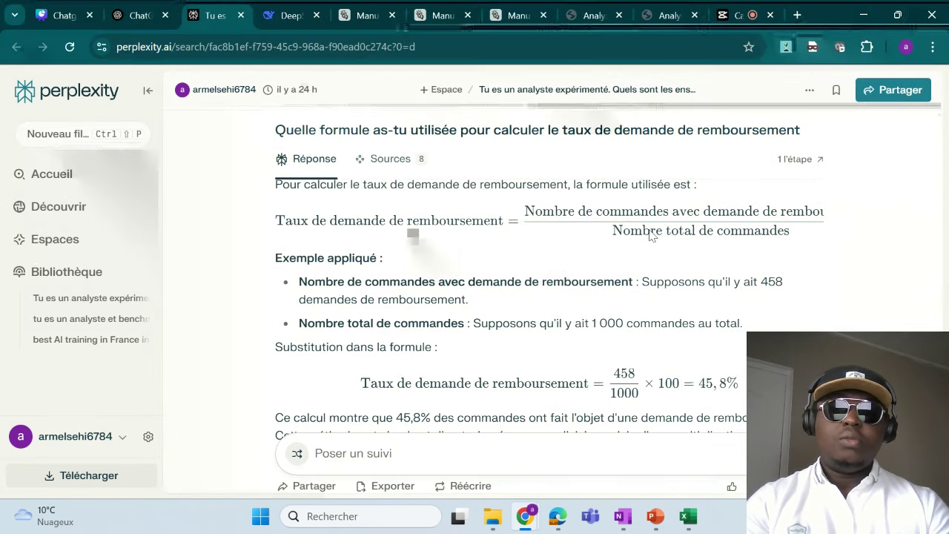
pyautogui.scroll(-1, 499, 282)
pyautogui.scroll(-2, 621, 311)
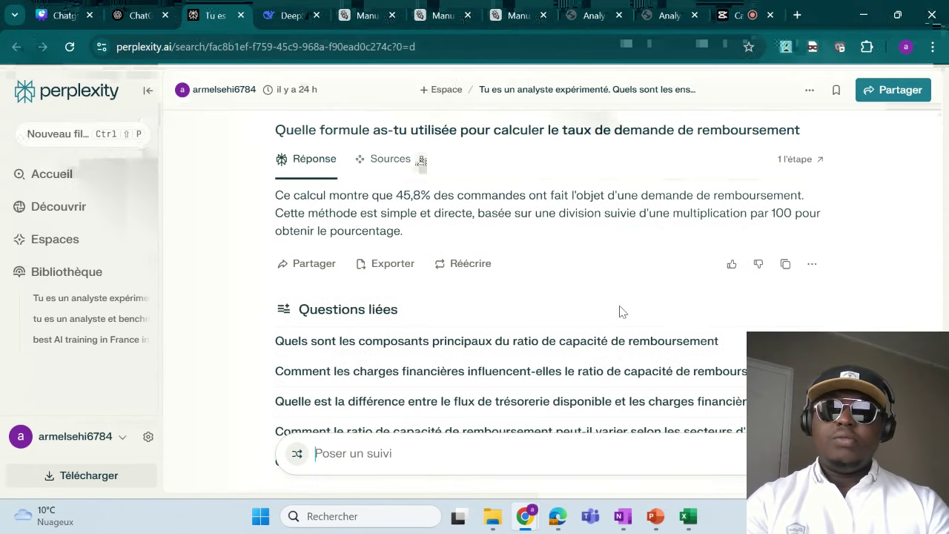
pyautogui.scroll(-2, 621, 312)
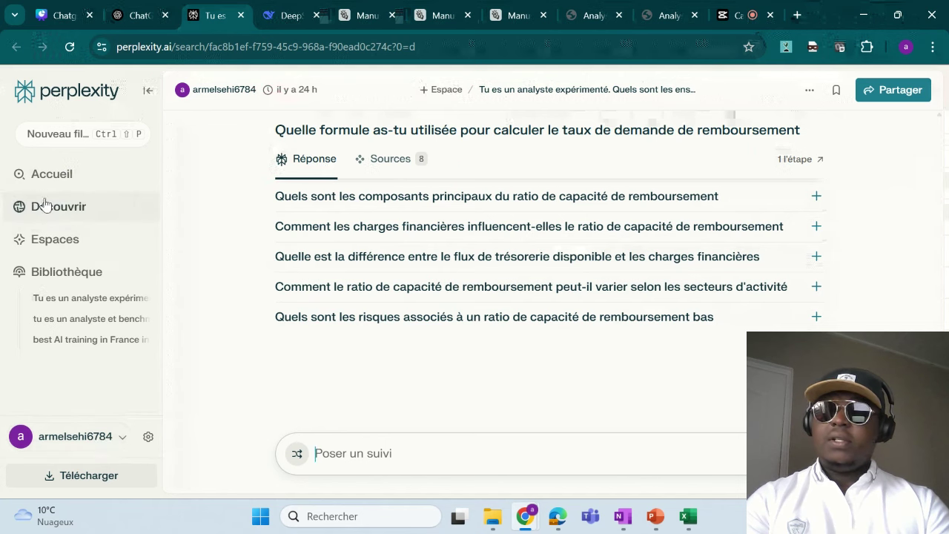
# - Switch to the DeepSeek conversation, enable DeepThink (R1) and check the key-insights prompt and the length limit notice
pyautogui.click(285, 15)
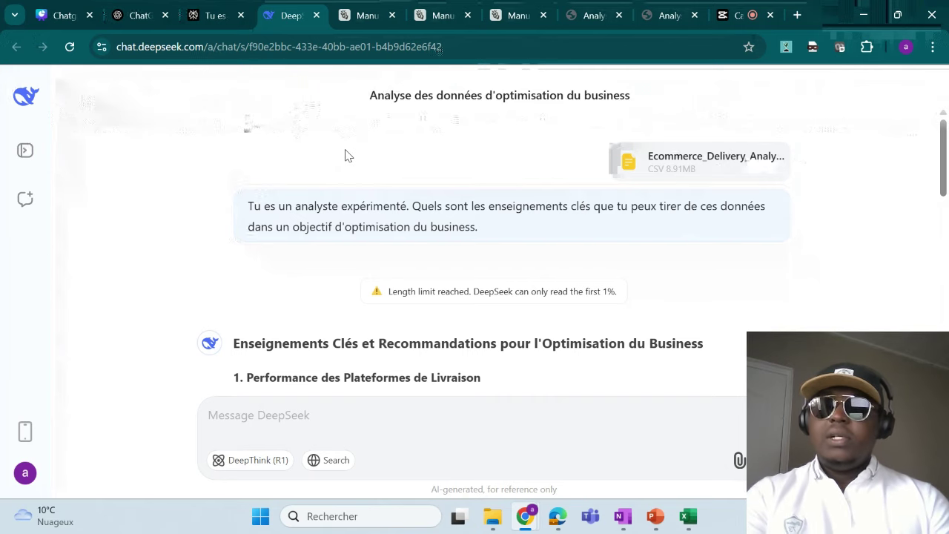
pyautogui.click(246, 461)
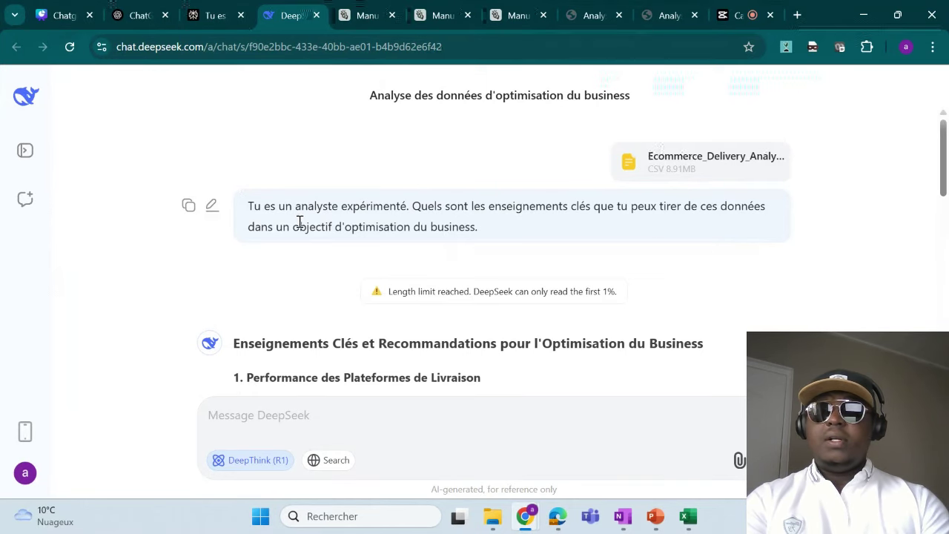
pyautogui.scroll(-1, 299, 220)
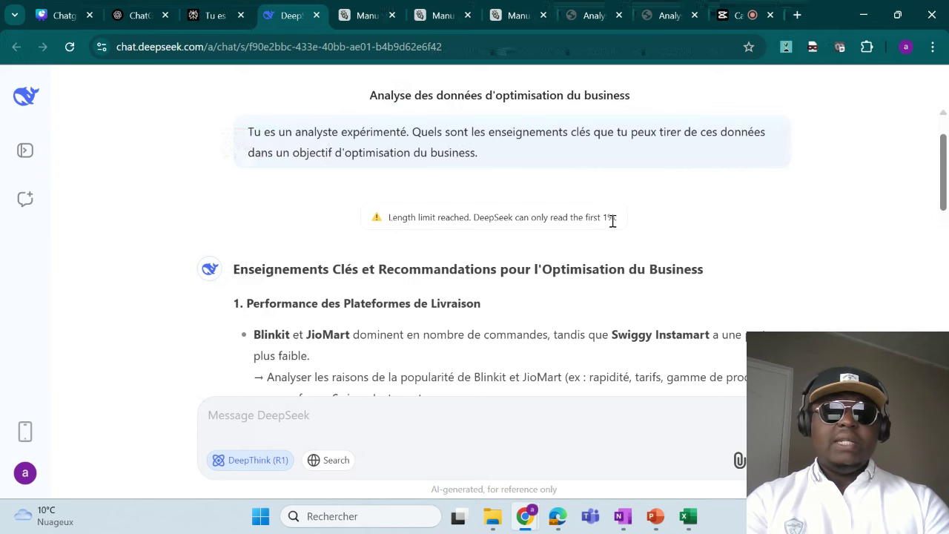
pyautogui.scroll(-2, 542, 264)
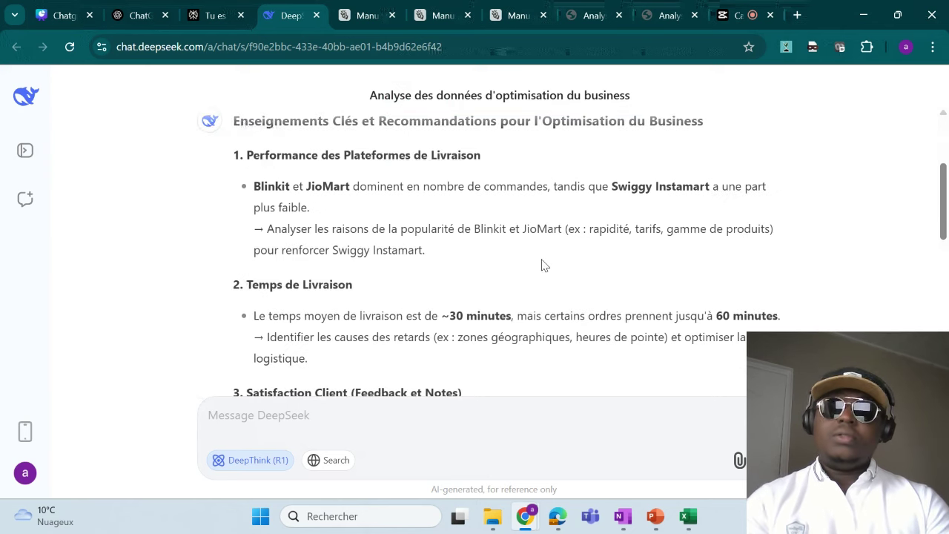
pyautogui.scroll(2, 552, 168)
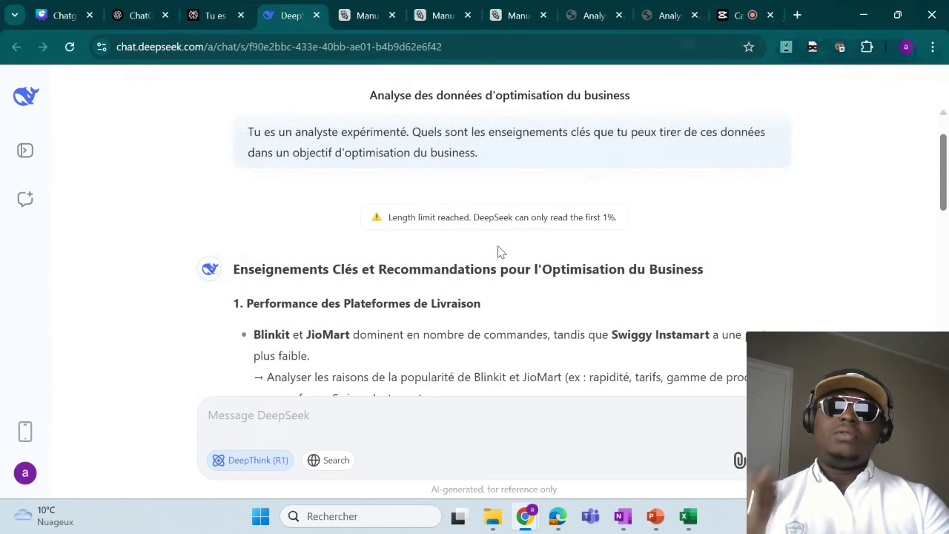
# - Read DeepSeek's findings on delivery time, customer satisfaction, product categories, refunds, delays and customer comments
pyautogui.scroll(-5, 490, 306)
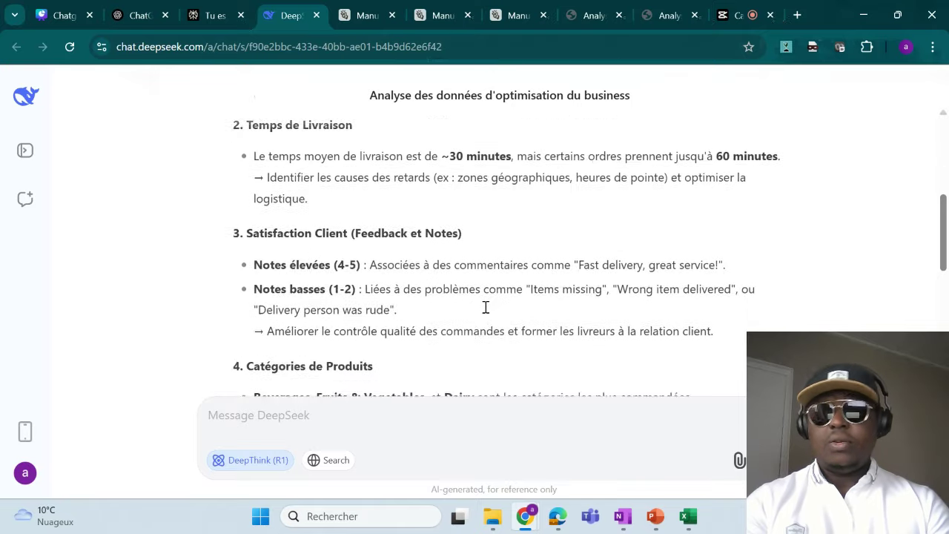
pyautogui.scroll(-1, 488, 312)
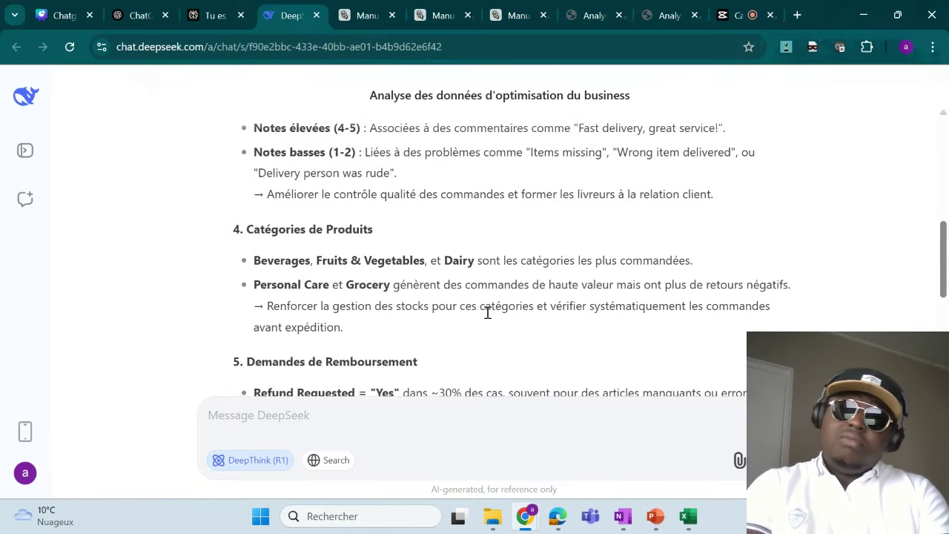
pyautogui.scroll(-2, 488, 312)
pyautogui.scroll(-1, 412, 329)
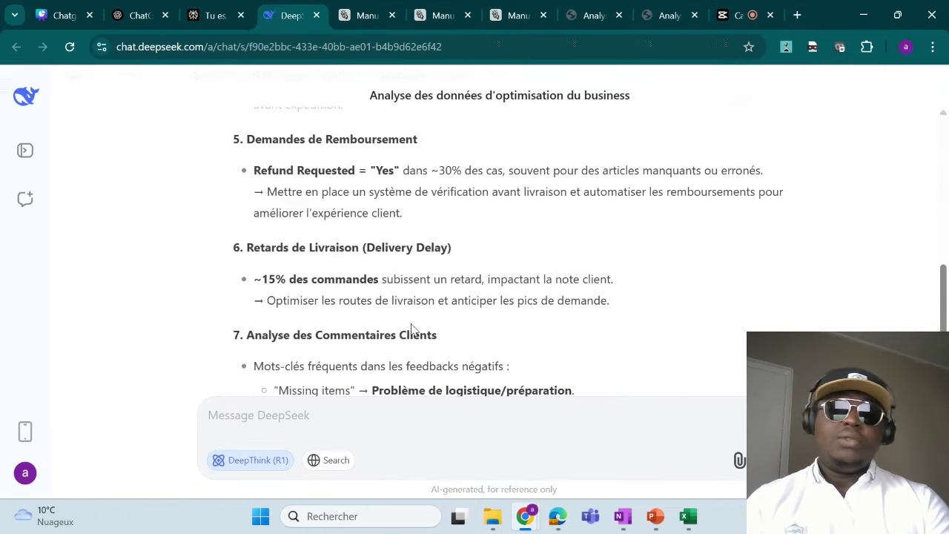
pyautogui.scroll(-2, 441, 281)
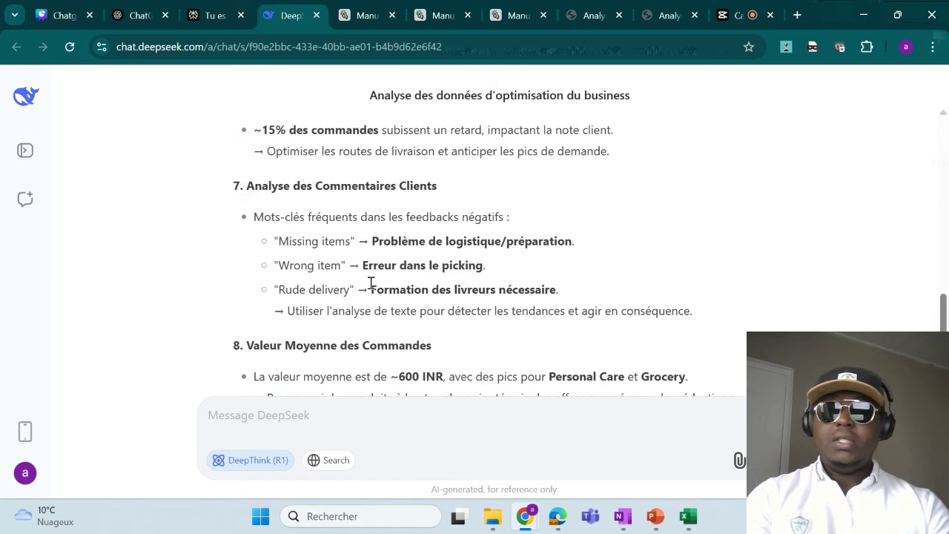
# - Read DeepSeek's finding on average order value and its strategic recommendations
pyautogui.scroll(-3, 371, 282)
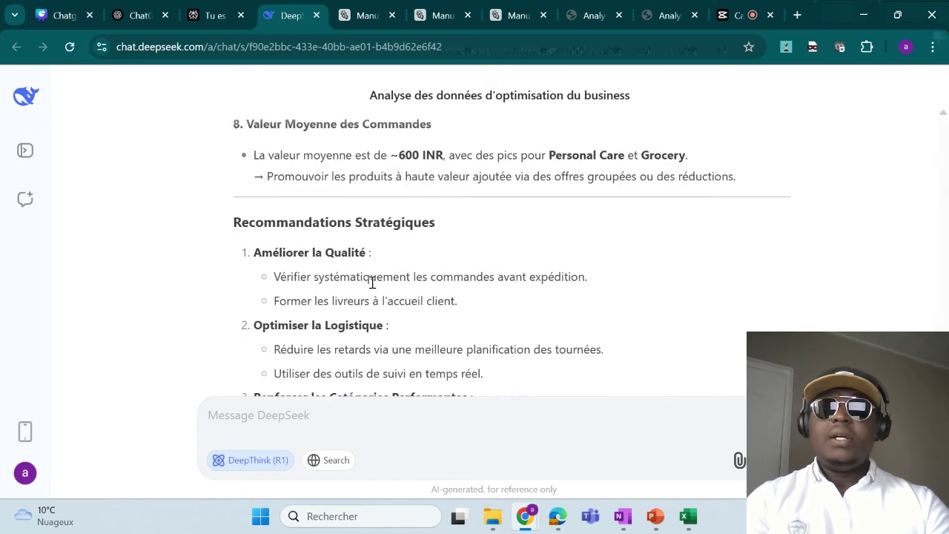
pyautogui.scroll(-1, 372, 282)
pyautogui.scroll(2, 372, 281)
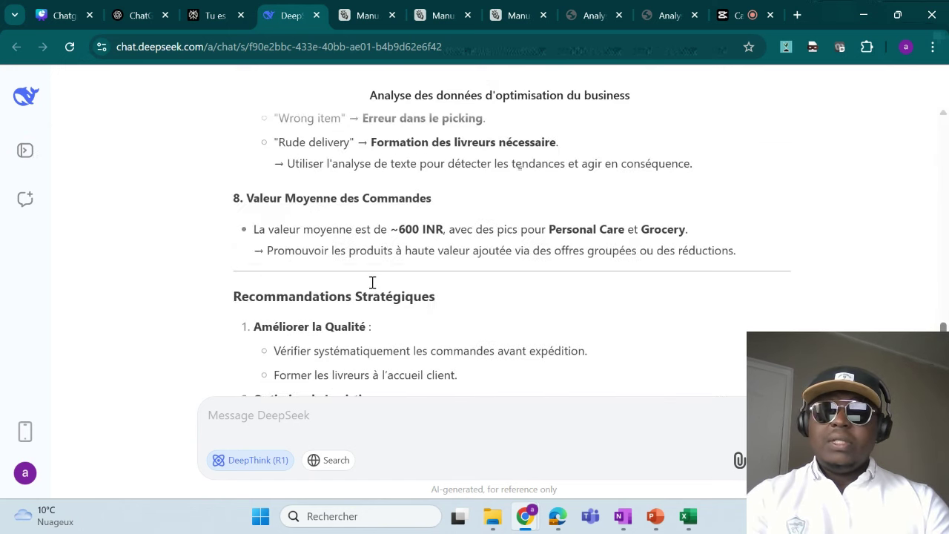
pyautogui.scroll(-2, 372, 284)
pyautogui.scroll(-3, 372, 283)
pyautogui.scroll(1, 372, 284)
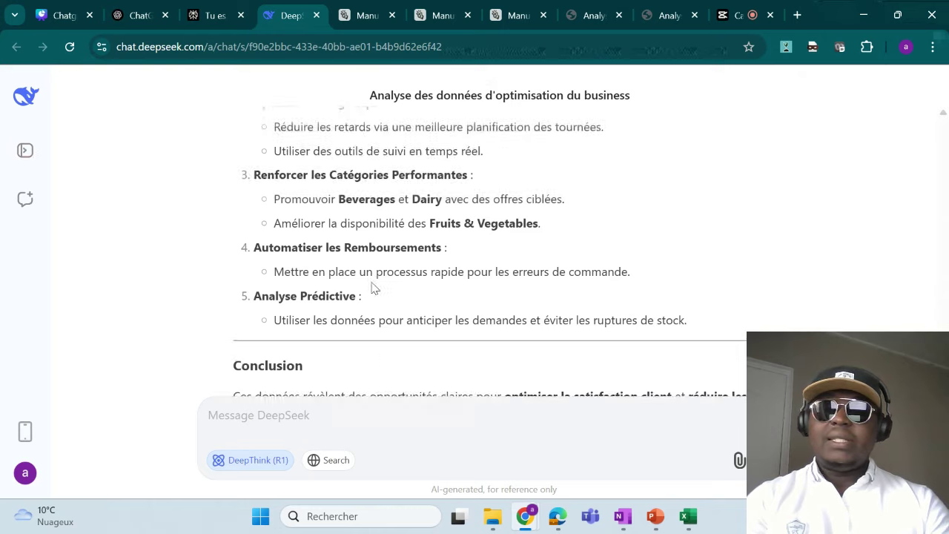
pyautogui.scroll(-2, 374, 286)
pyautogui.scroll(2, 374, 289)
pyautogui.scroll(2, 374, 289)
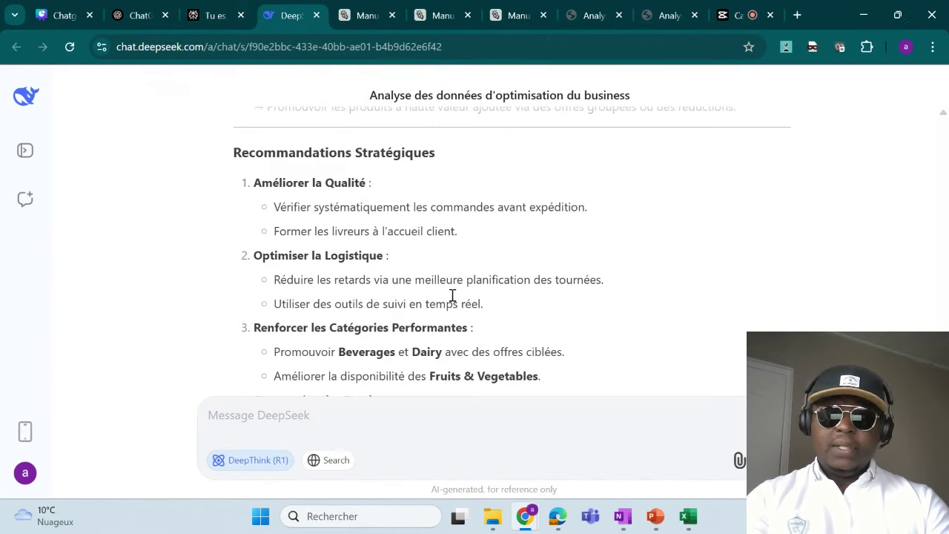
# - Switch to the Manus invitation page and view its account activation options, including the waiting list and invitation code field
pyautogui.click(362, 15)
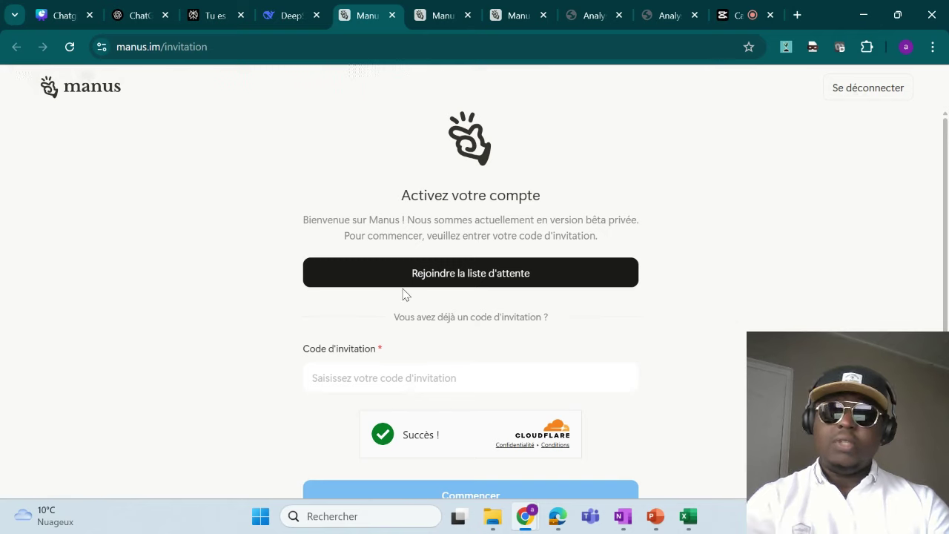
pyautogui.click(402, 384)
pyautogui.scroll(-2, 403, 381)
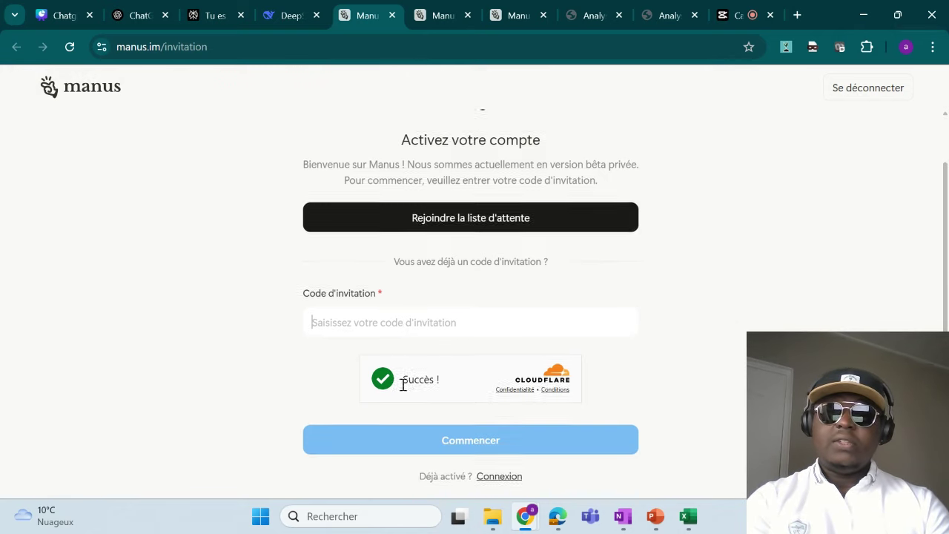
pyautogui.scroll(2, 403, 388)
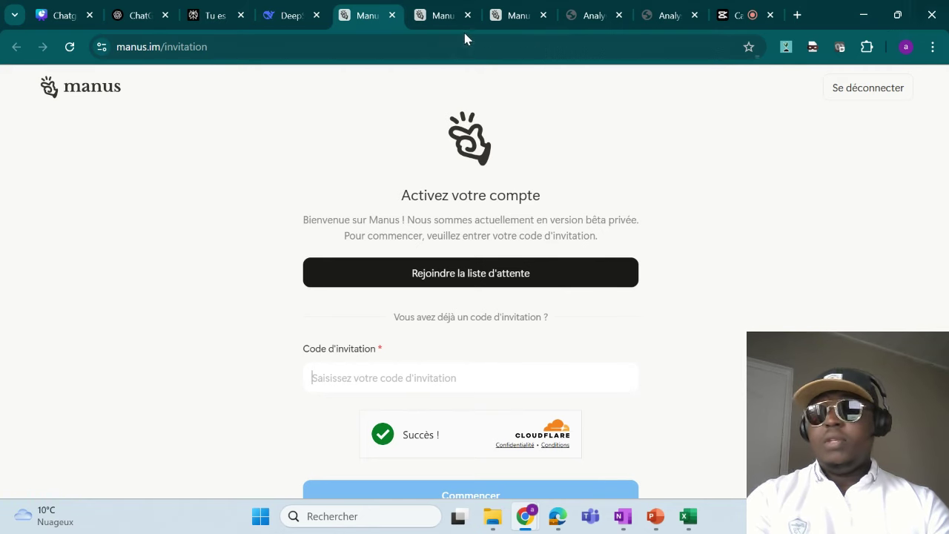
# - Switch to the Manus app home page and browse the featured use cases under À la une
pyautogui.click(419, 21)
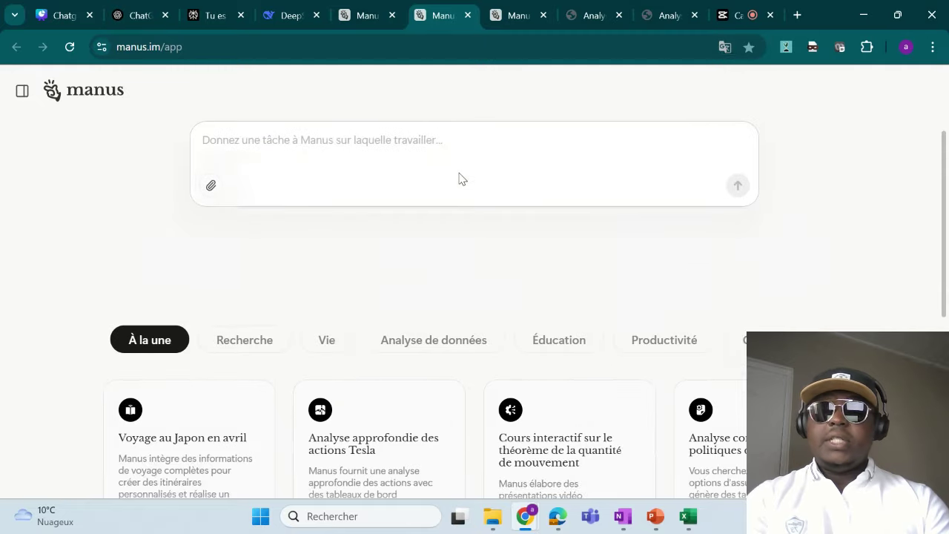
pyautogui.scroll(-4, 456, 179)
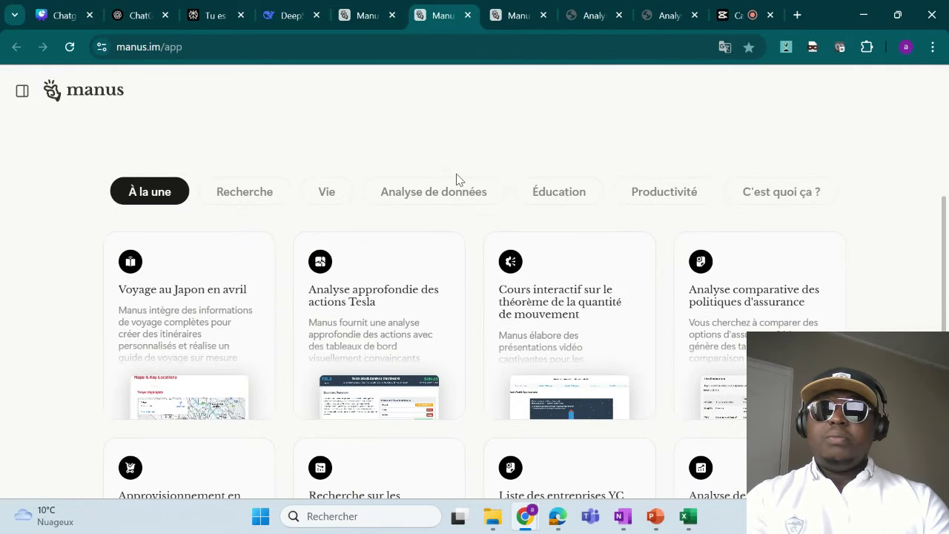
pyautogui.scroll(-1, 452, 183)
pyautogui.scroll(1, 450, 186)
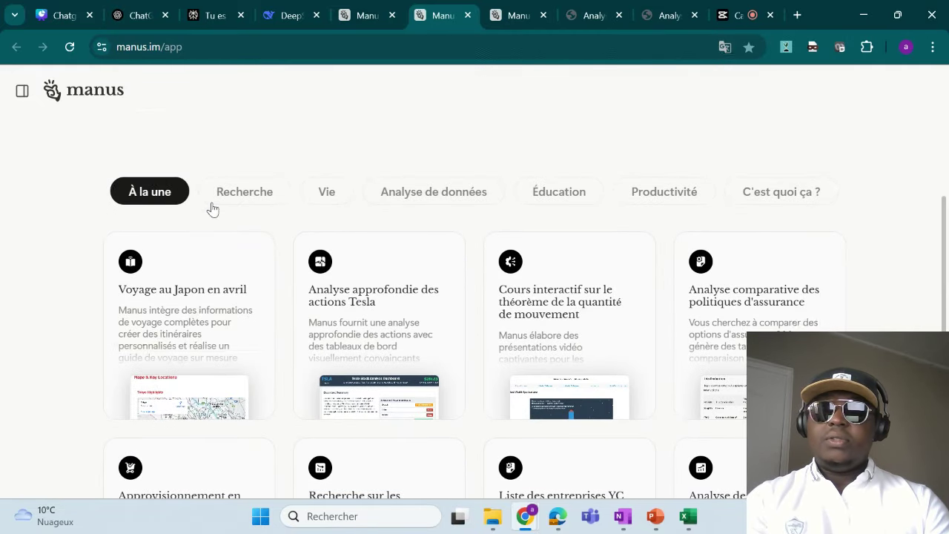
pyautogui.scroll(-1, 251, 202)
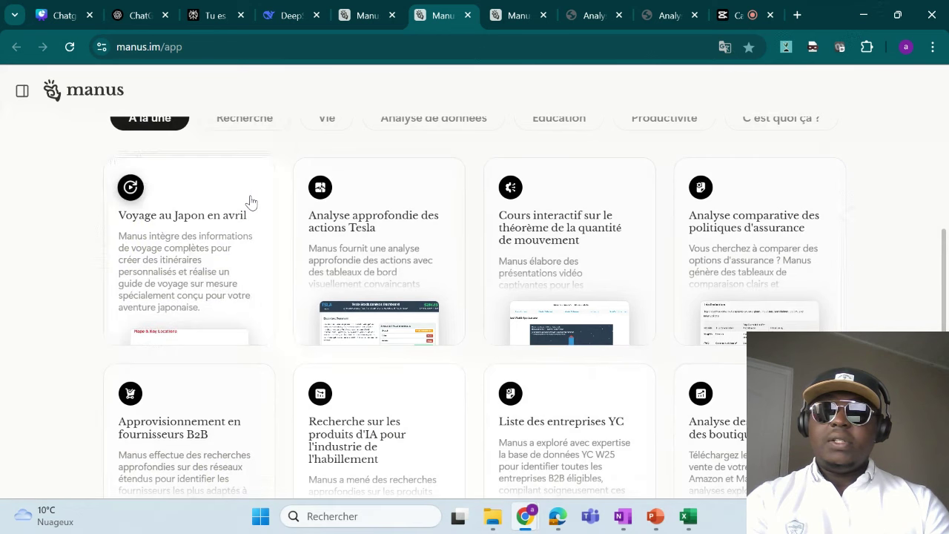
pyautogui.scroll(-3, 251, 201)
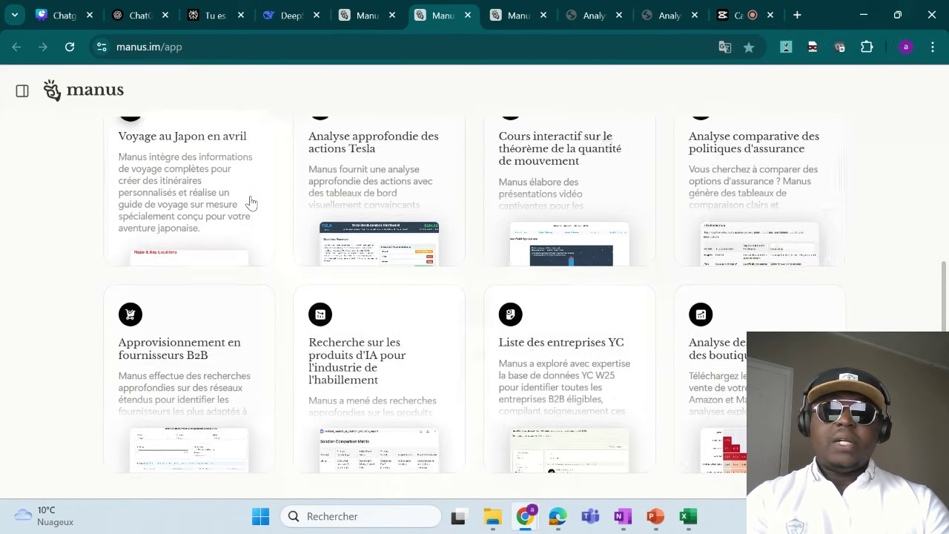
pyautogui.scroll(5, 251, 201)
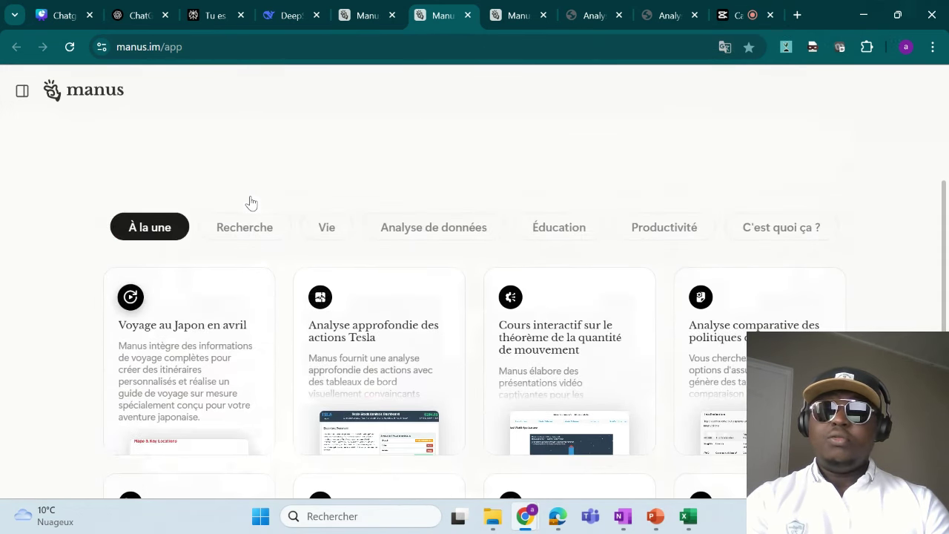
# - Show the Manus use cases in the Recherche category and look through the examples
pyautogui.click(267, 229)
pyautogui.scroll(-2, 395, 247)
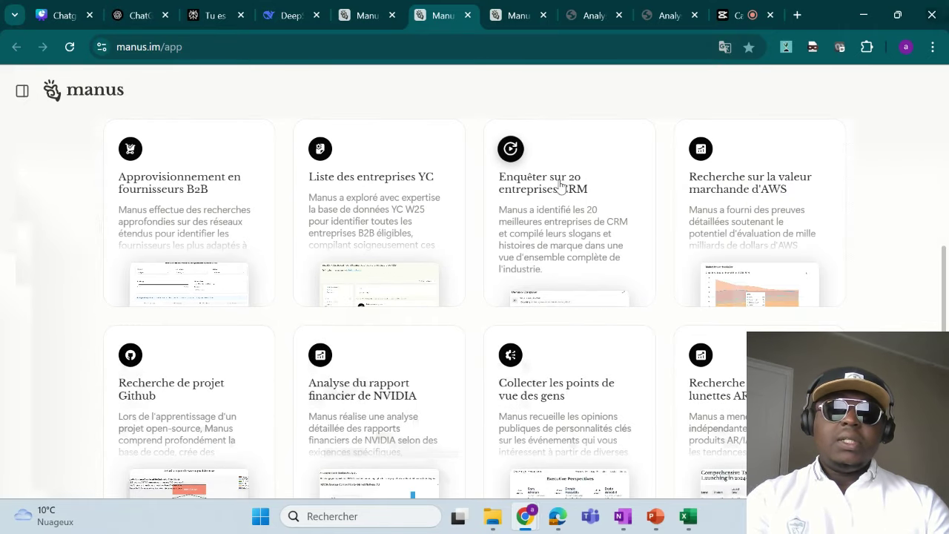
pyautogui.scroll(-1, 560, 186)
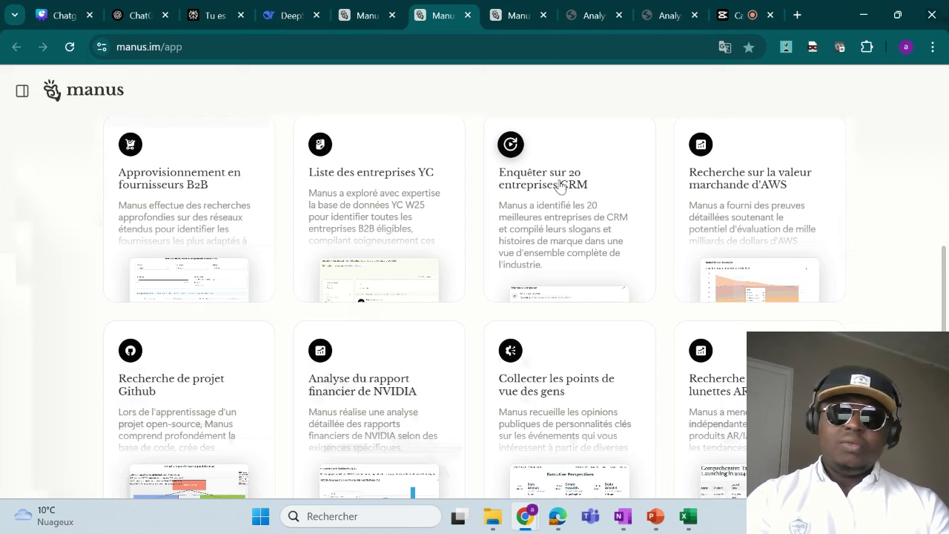
pyautogui.scroll(-1, 558, 186)
pyautogui.scroll(1, 563, 188)
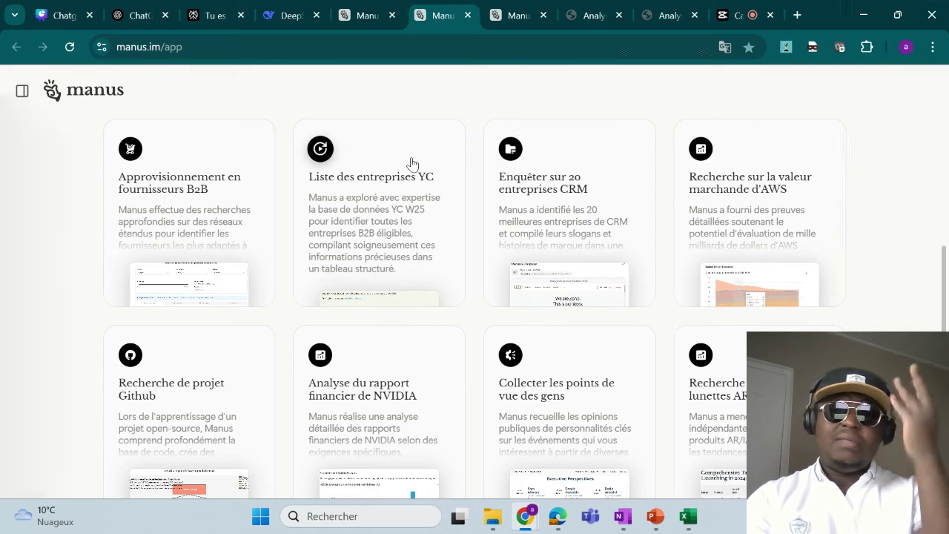
# - Switch to the Manus task on optimisation insights and go back to its initial prompt and attached Excel file
pyautogui.click(510, 16)
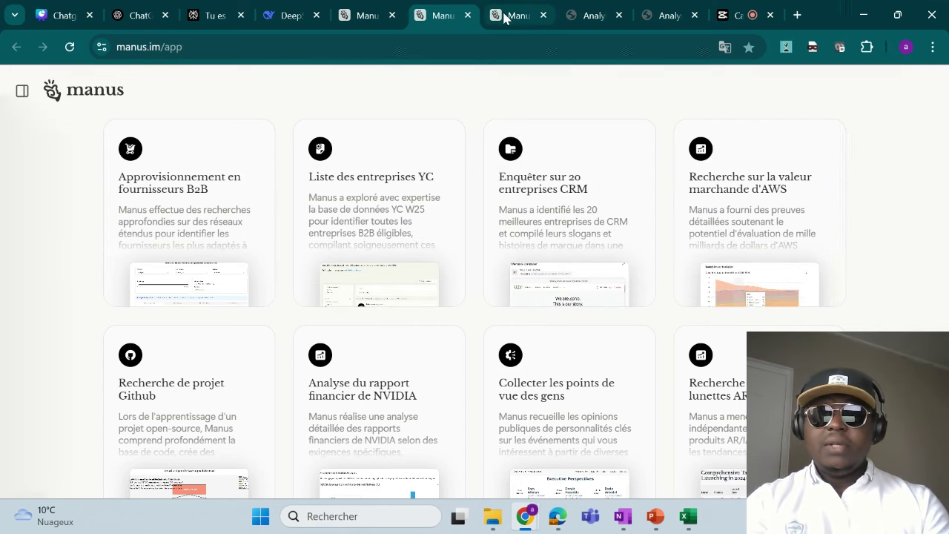
pyautogui.scroll(3, 252, 345)
pyautogui.scroll(15, 252, 344)
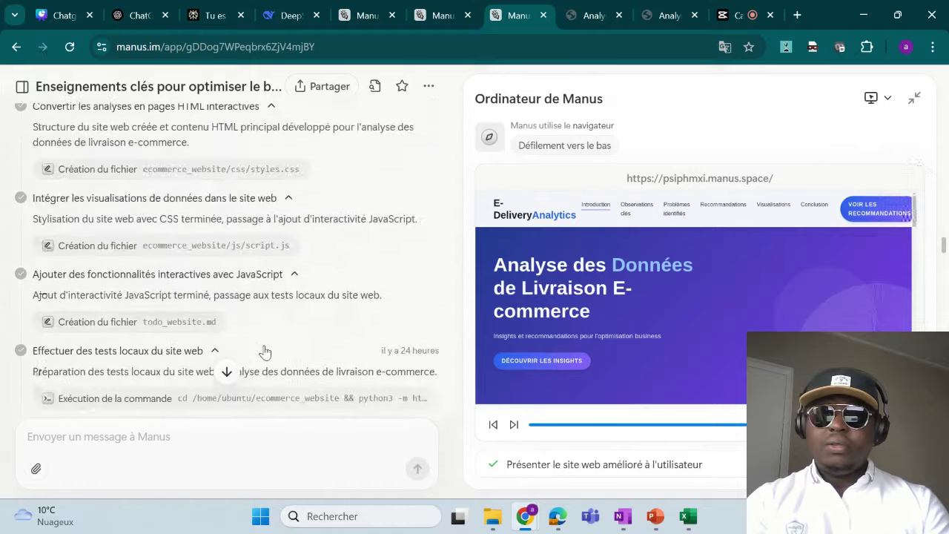
pyautogui.scroll(20, 361, 369)
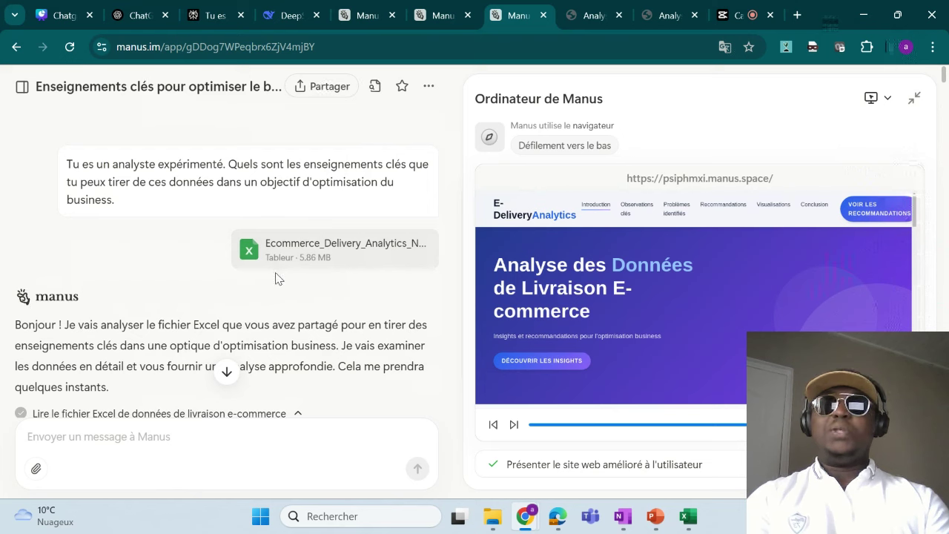
# - Rewind the Manus computer replay to its early terminal command installing pandas, openpyxl, matplotlib and seaborn
pyautogui.click(493, 424)
pyautogui.click(492, 426)
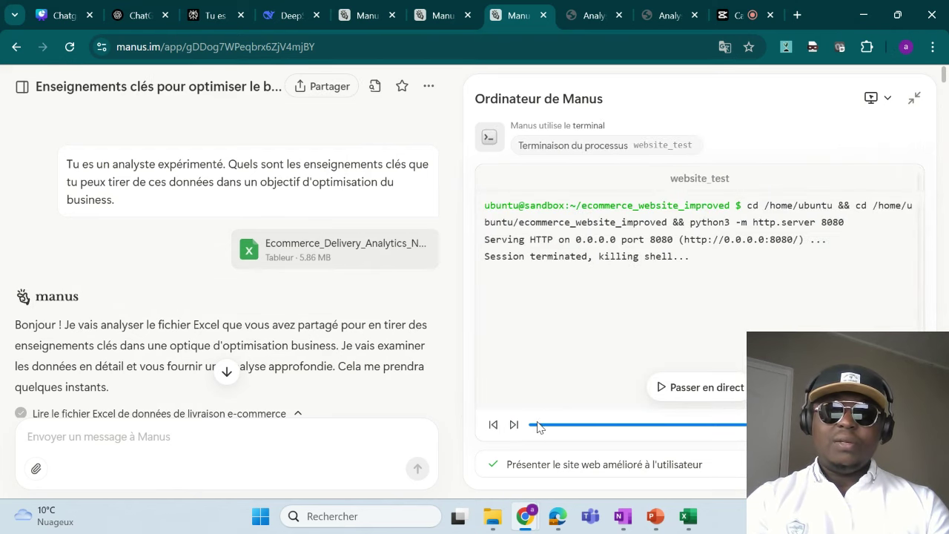
pyautogui.click(541, 425)
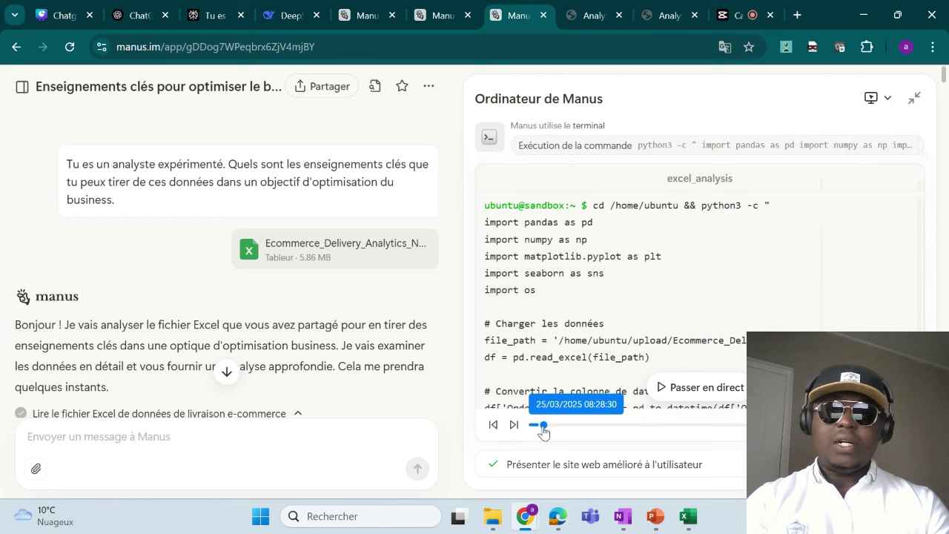
pyautogui.moveTo(543, 426); pyautogui.dragTo(532, 426)
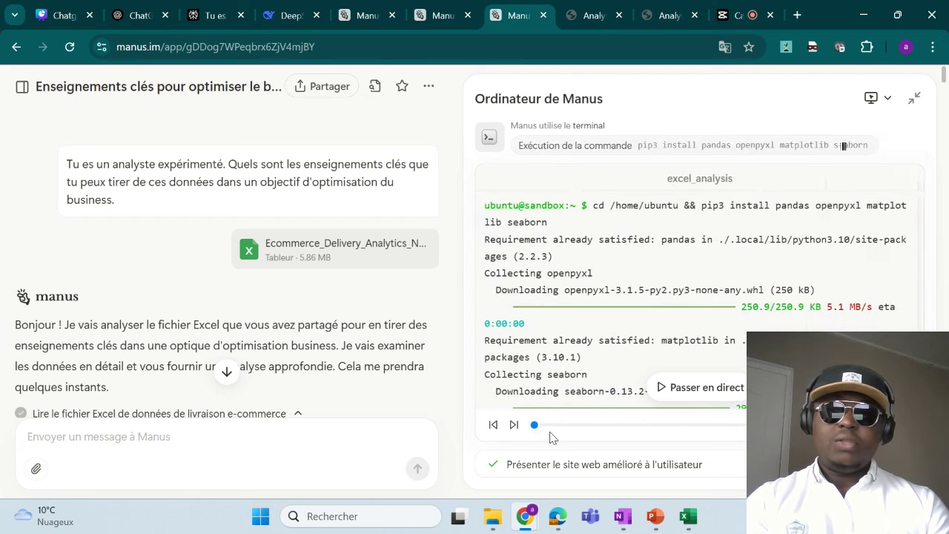
# - Advance the replay to the creation of todo.md and read its list of tasks to accomplish
pyautogui.click(513, 425)
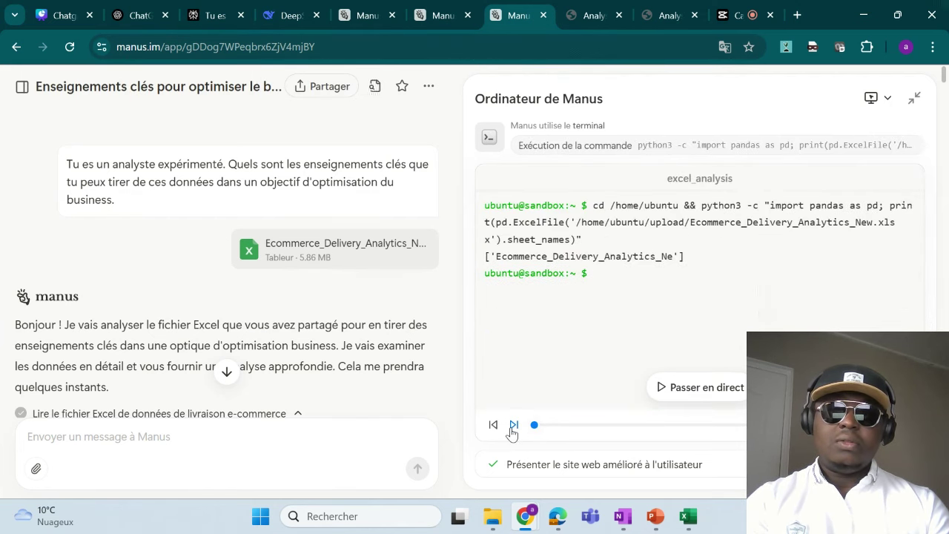
pyautogui.click(513, 426)
pyautogui.scroll(-1, 541, 317)
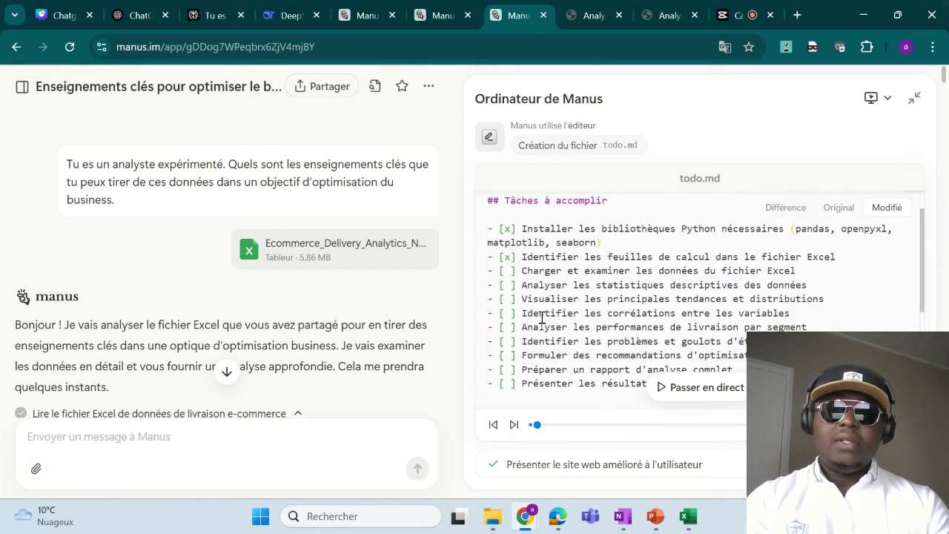
pyautogui.scroll(-1, 555, 356)
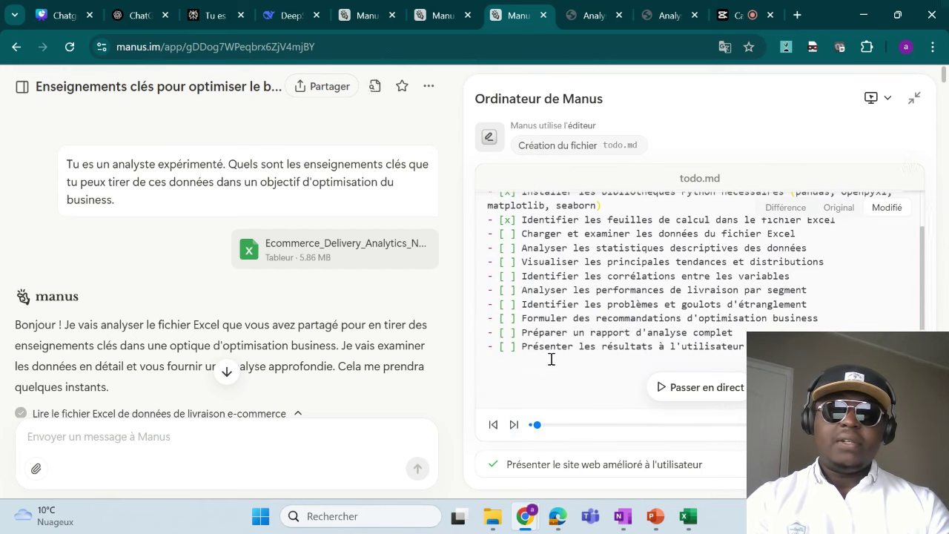
pyautogui.scroll(1, 552, 359)
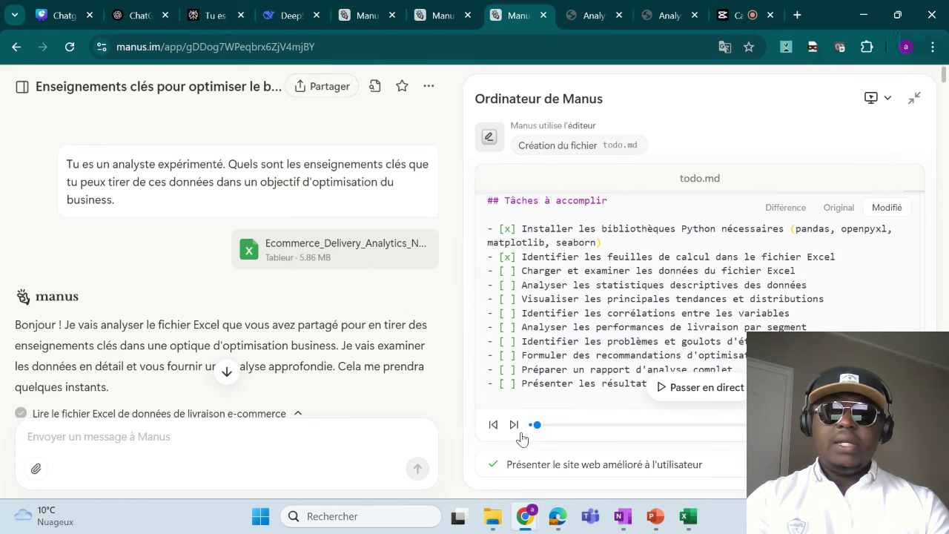
# - Look through Manus's activity log from reading the Excel file to identifying key trends and problems
pyautogui.scroll(-1, 312, 337)
pyautogui.scroll(-3, 312, 337)
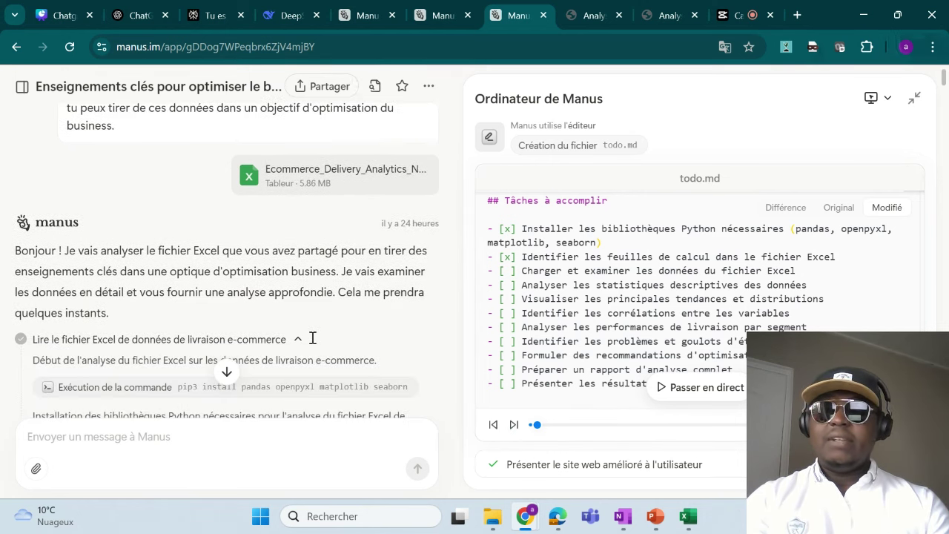
pyautogui.scroll(-8, 312, 337)
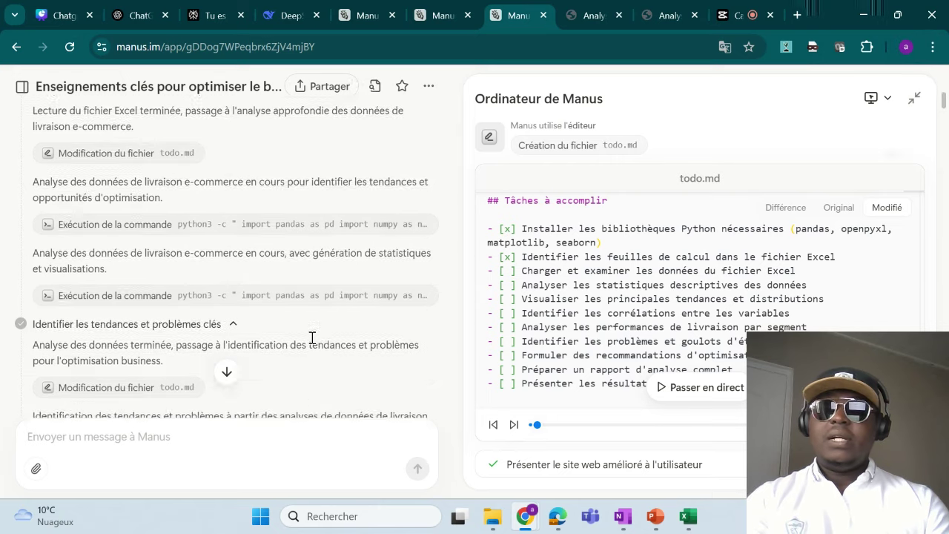
# - Step the replay forward through the Python analysis, analyse_recommandations.md and report preparation to the modification of todo.md with its checked tasks
pyautogui.click(514, 424)
pyautogui.click(514, 424)
pyautogui.click(513, 424)
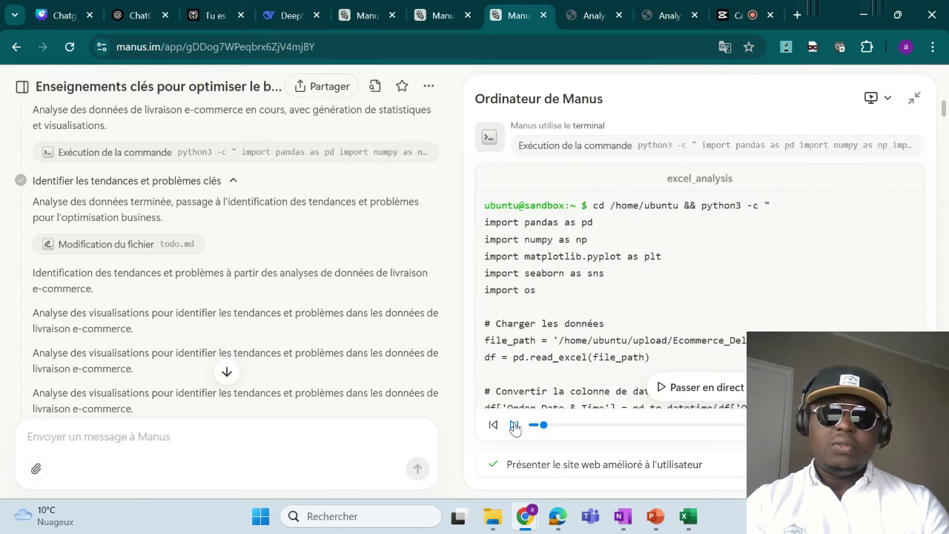
pyautogui.click(514, 424)
pyautogui.click(514, 424)
pyautogui.click(514, 425)
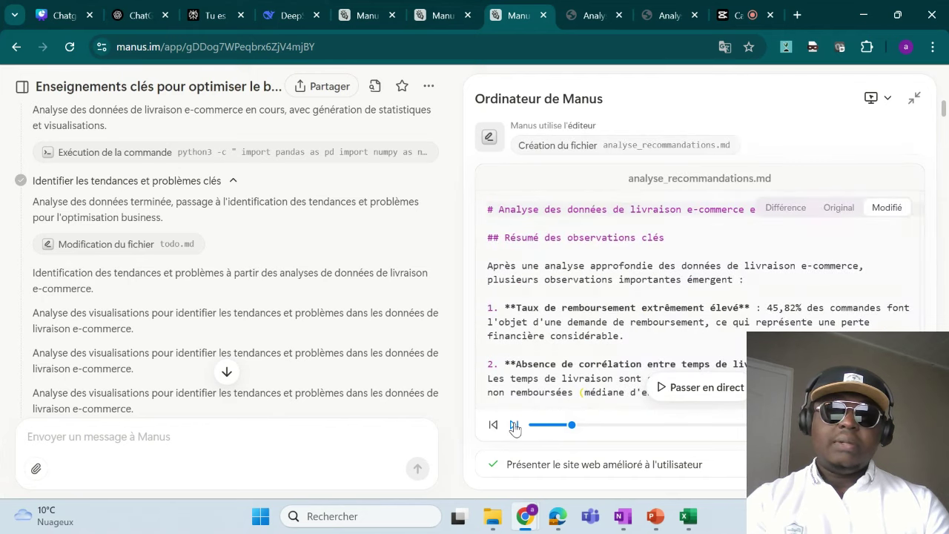
pyautogui.click(513, 424)
pyautogui.click(514, 424)
pyautogui.click(514, 425)
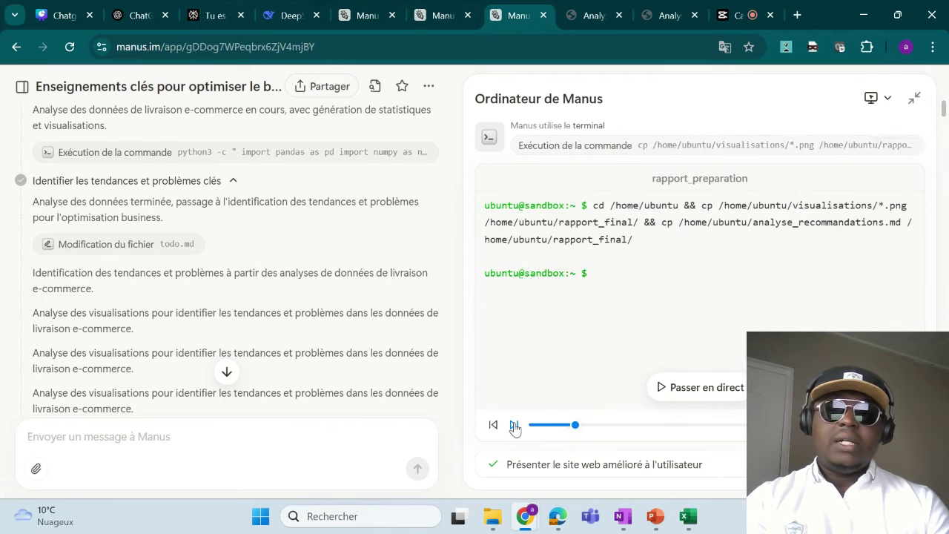
pyautogui.click(513, 424)
pyautogui.click(514, 424)
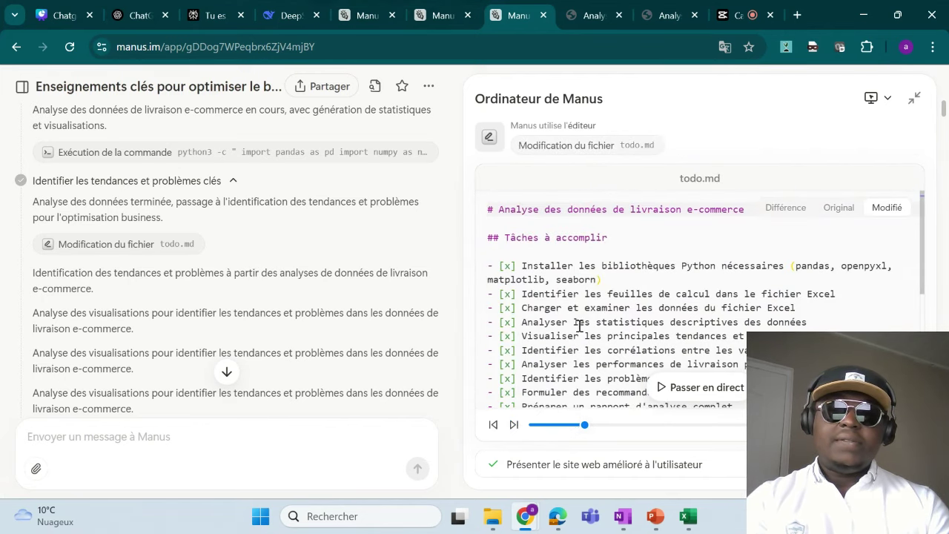
# - Step the replay forward through the website's index.html creation and testing to the modification of todo_website.md
pyautogui.click(514, 424)
pyautogui.click(513, 424)
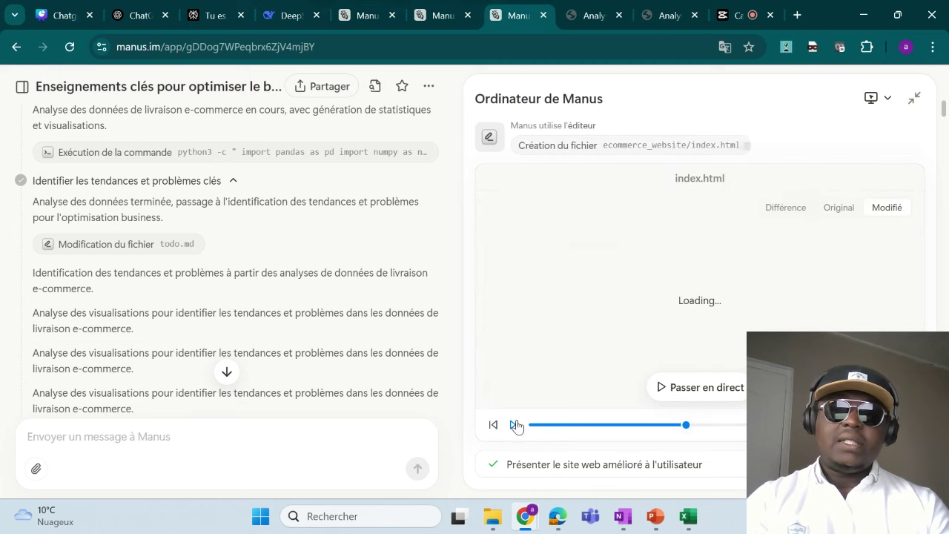
pyautogui.click(514, 424)
pyautogui.click(514, 424)
pyautogui.click(514, 425)
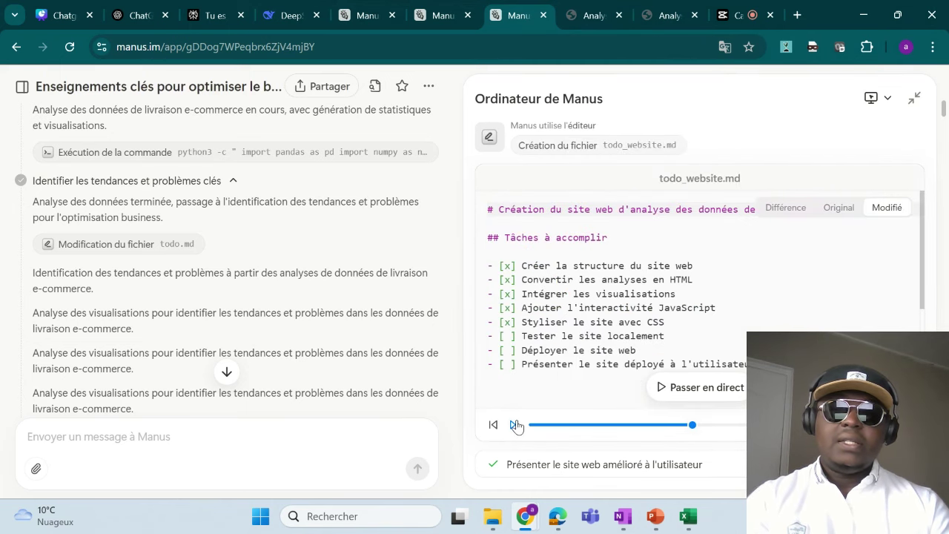
pyautogui.click(514, 425)
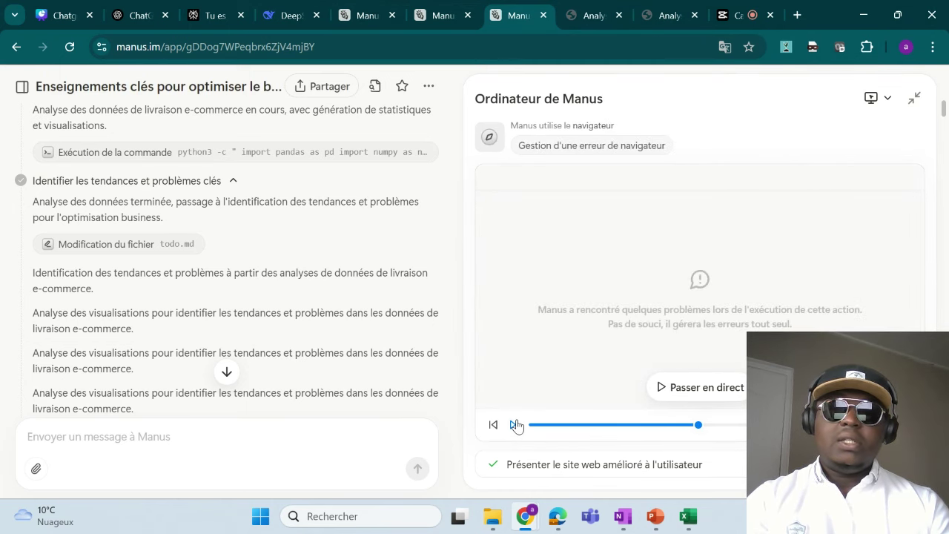
pyautogui.click(515, 425)
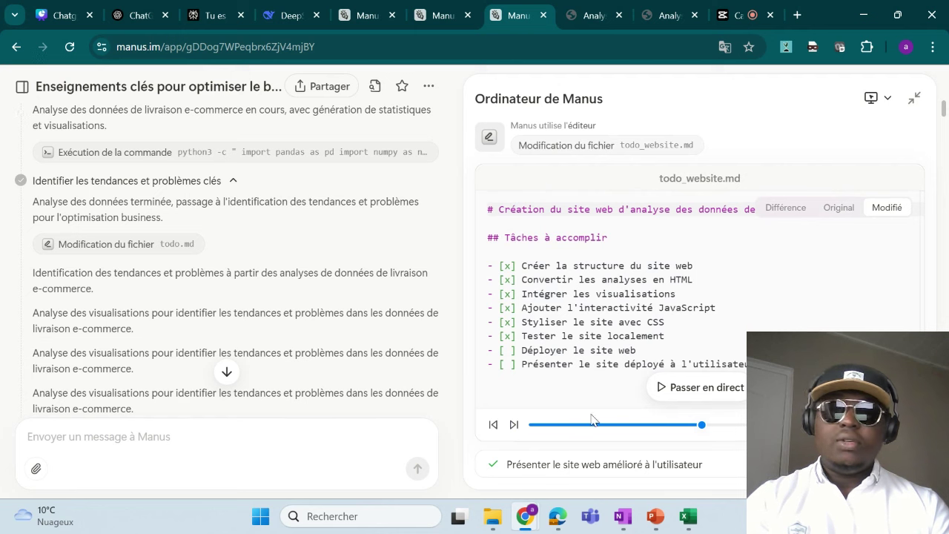
# - Read Manus's key findings on refund rate, platform performance and the link between delivery time and satisfaction
pyautogui.scroll(-10, 339, 339)
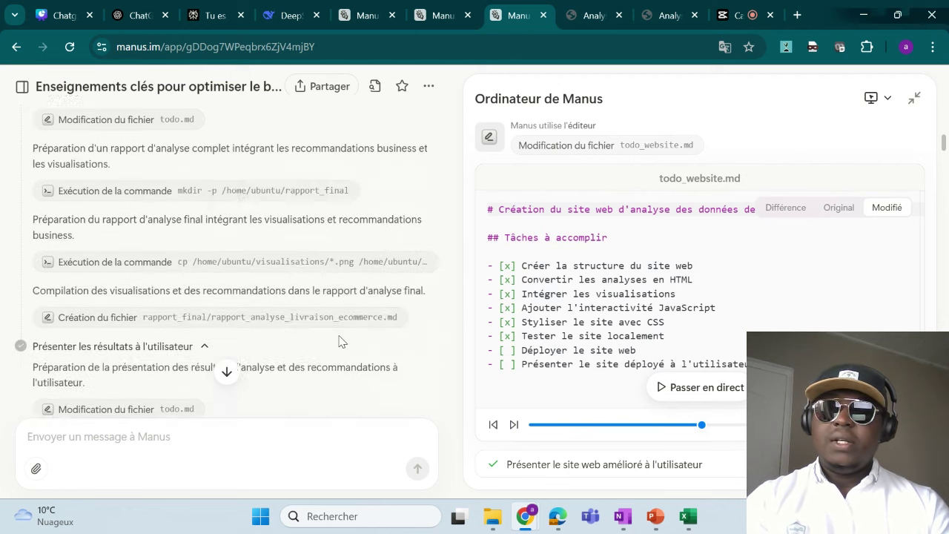
pyautogui.scroll(-10, 339, 341)
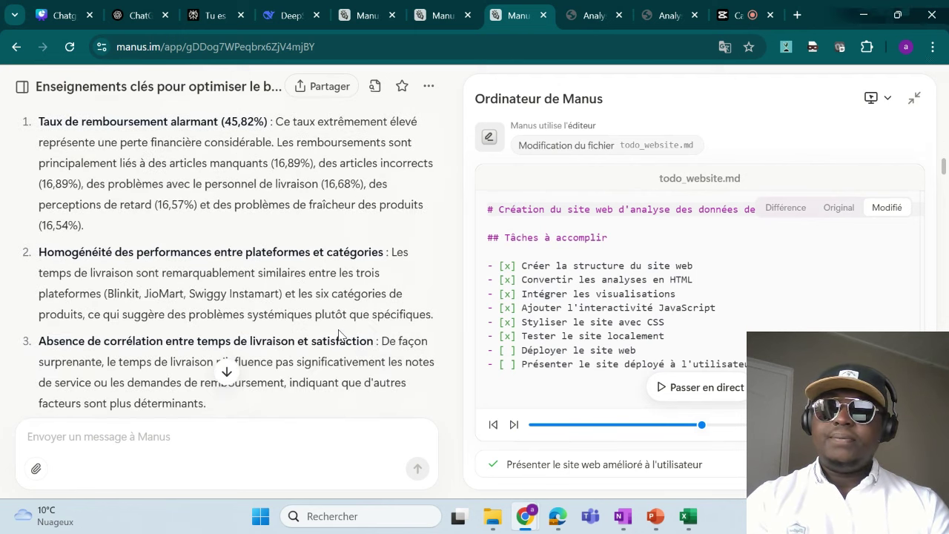
pyautogui.scroll(1, 326, 315)
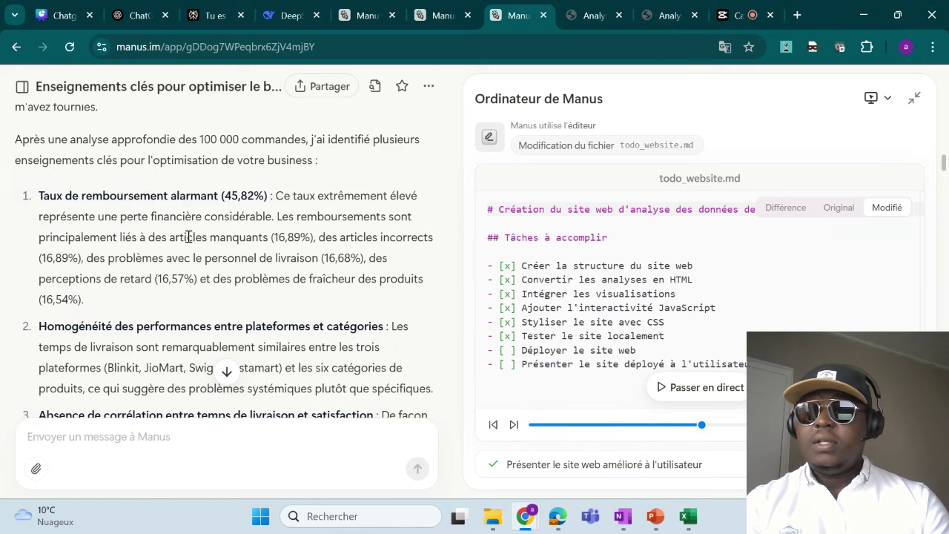
pyautogui.scroll(-1, 253, 212)
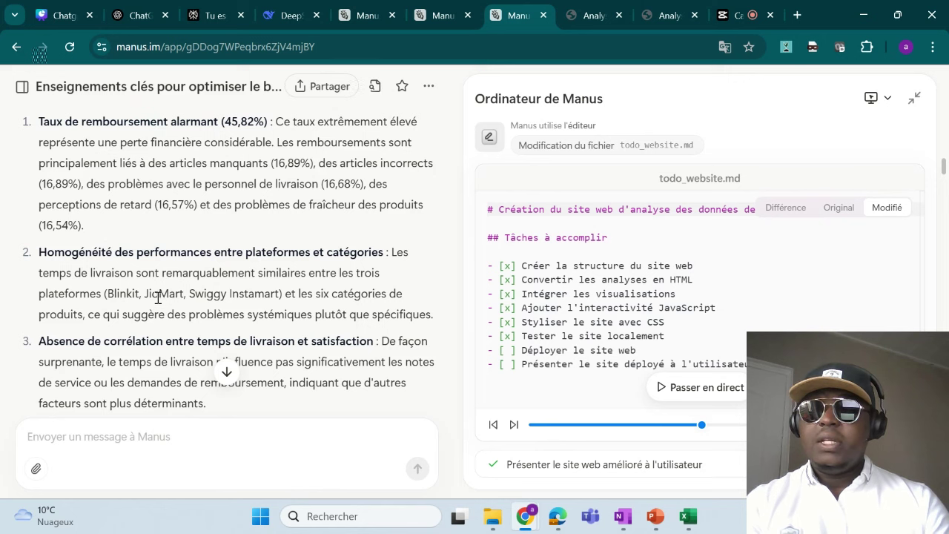
pyautogui.scroll(-2, 158, 297)
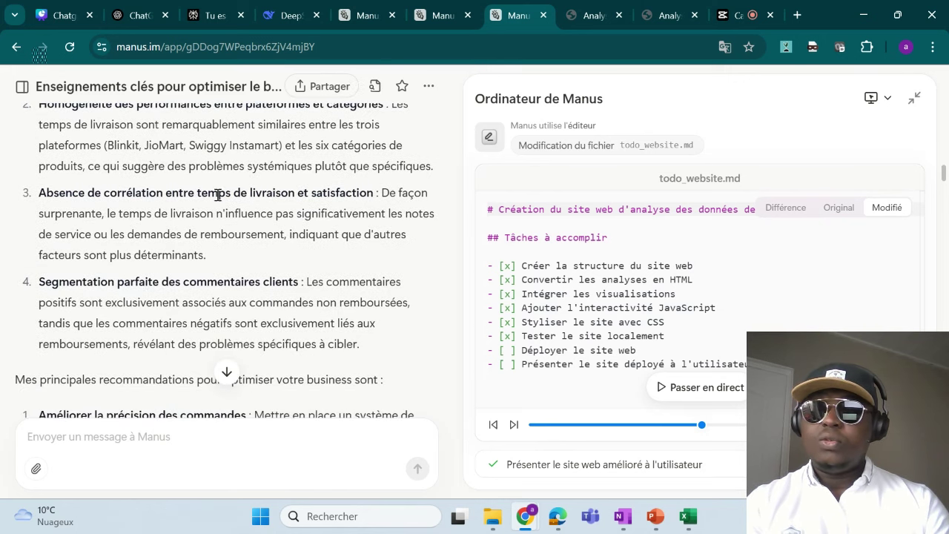
# - Read the customer comment segmentation finding and Manus's main recommendations for optimising the business
pyautogui.scroll(-2, 372, 213)
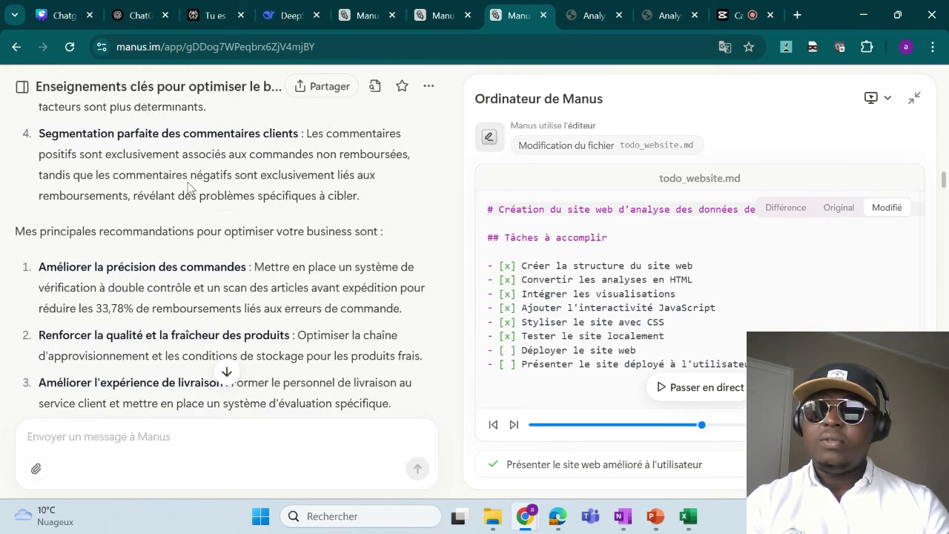
pyautogui.scroll(-1, 193, 263)
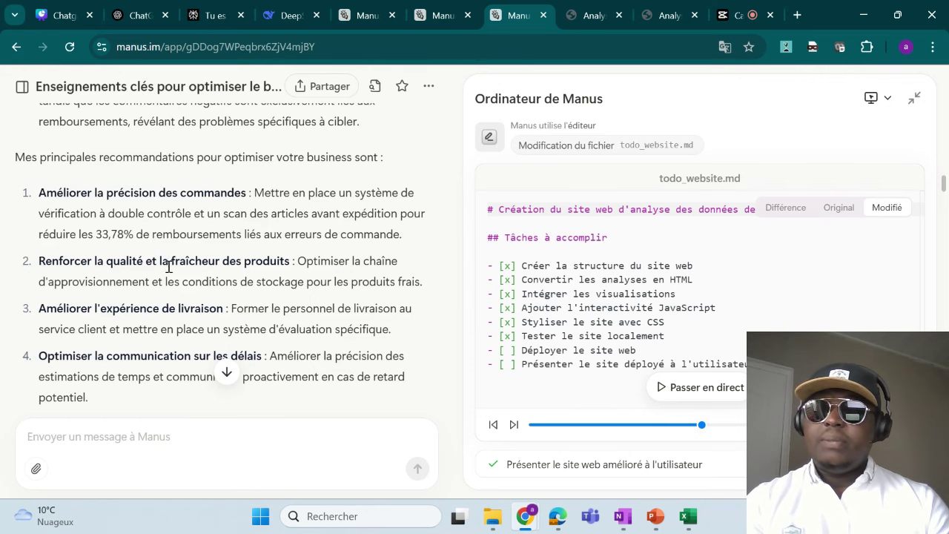
pyautogui.scroll(-2, 111, 296)
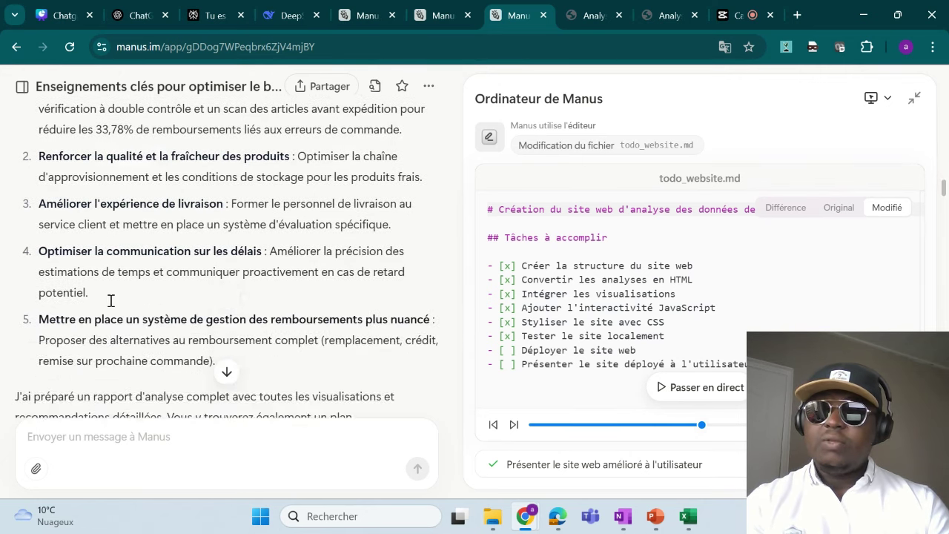
# - View the delivery time distribution and delays by platform charts enlarged, and close the image viewer
pyautogui.scroll(-3, 111, 301)
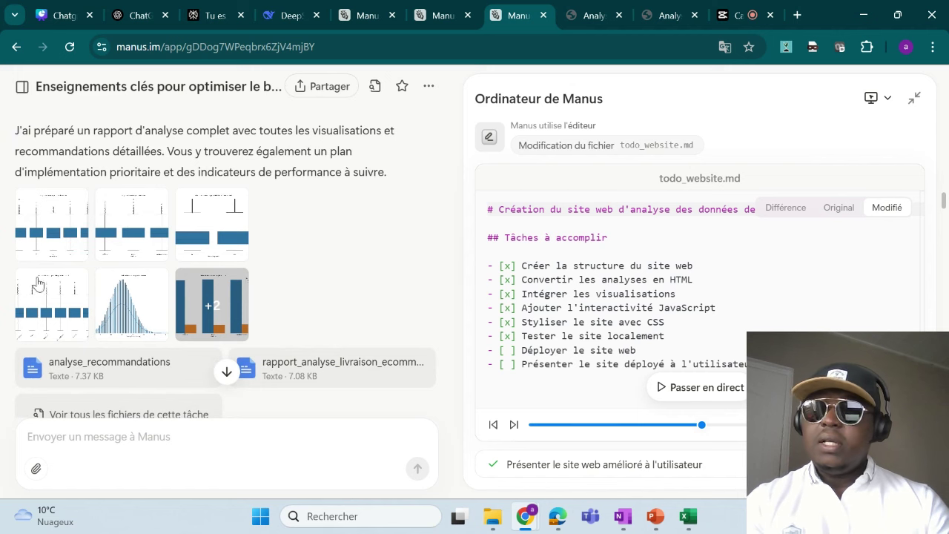
pyautogui.click(141, 308)
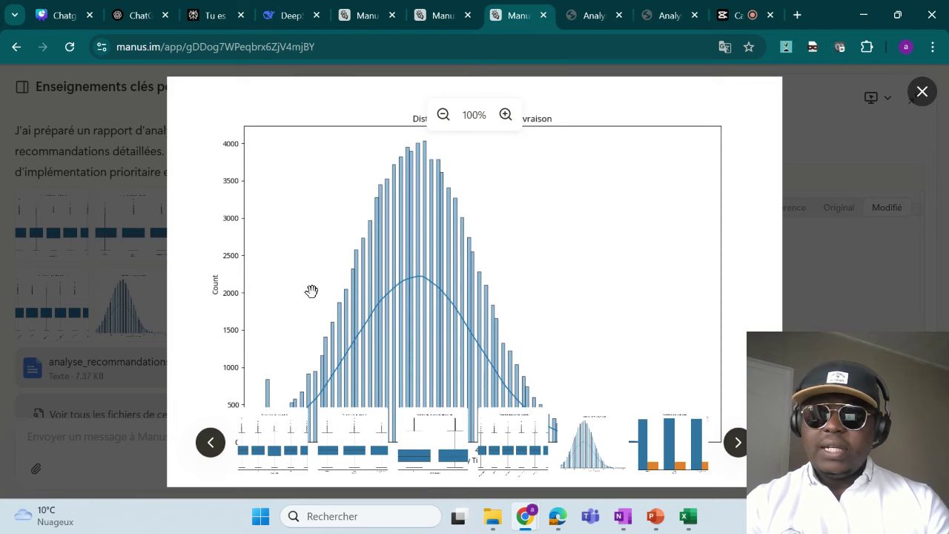
pyautogui.click(736, 449)
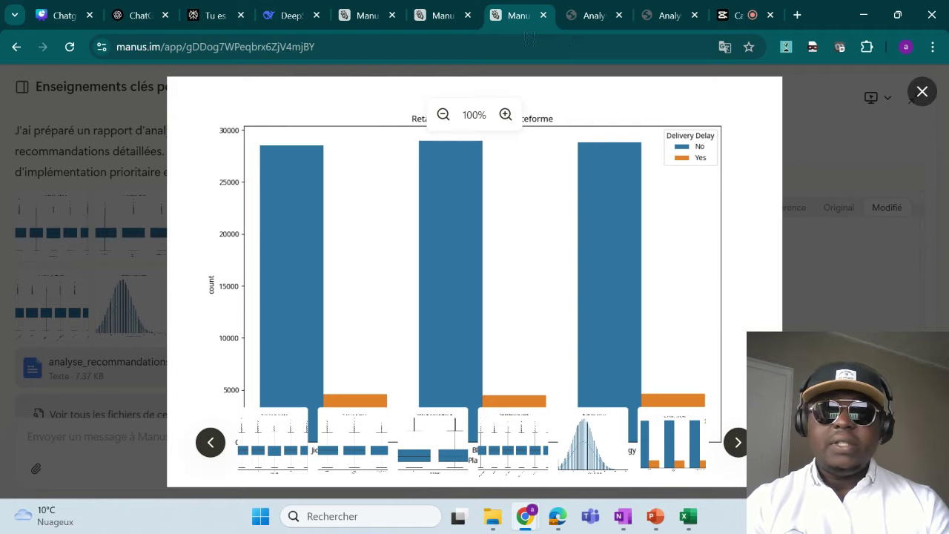
pyautogui.click(823, 371)
pyautogui.scroll(-1, 110, 375)
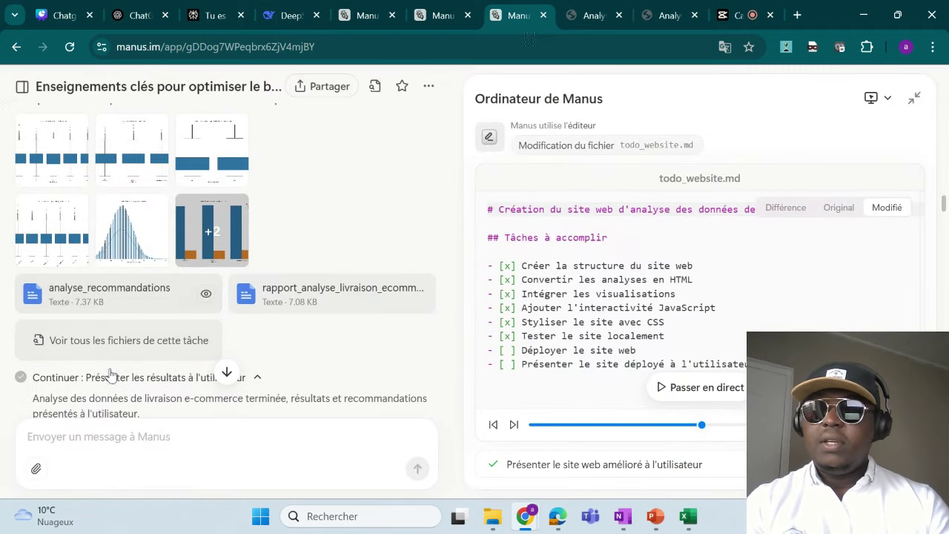
# - Preview the analyse_recommandations document, and open the delivery analysis report and skim its sections
pyautogui.click(110, 297)
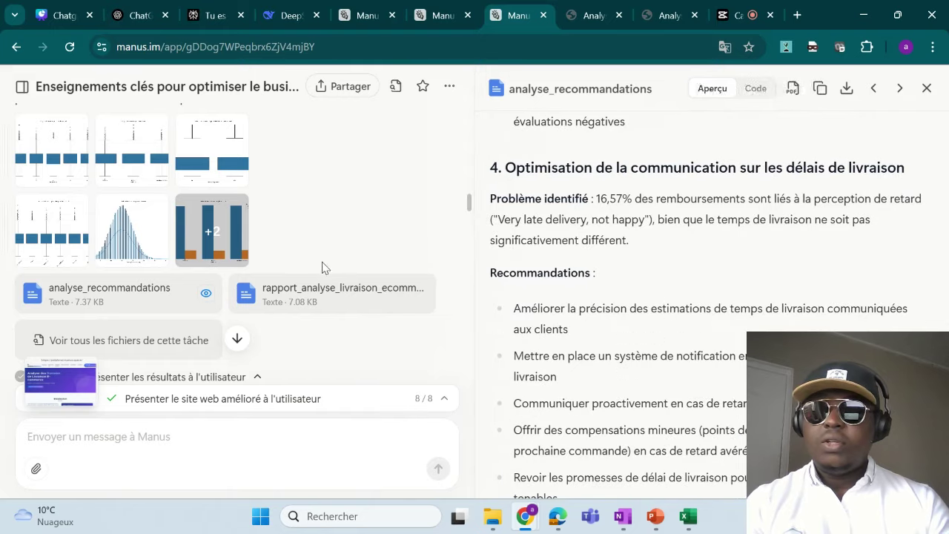
pyautogui.click(318, 298)
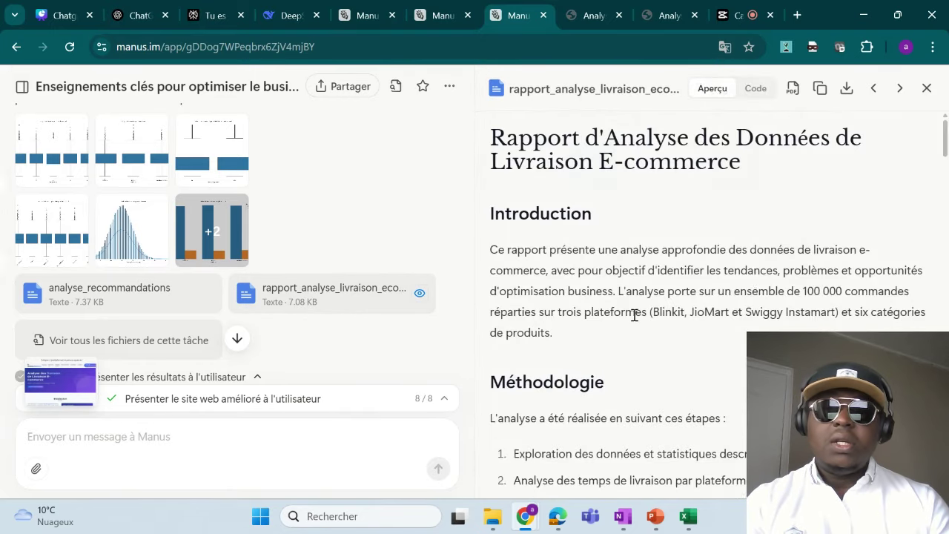
pyautogui.scroll(-15, 634, 315)
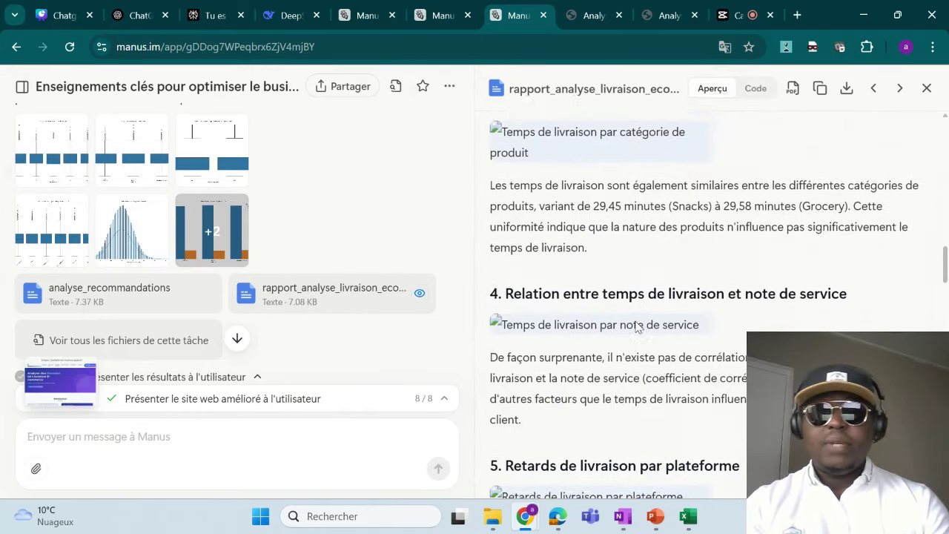
# - Skim the delivery report down to the customer comment analysis, and review the end of the results presentation in the conversation
pyautogui.scroll(-15, 635, 326)
pyautogui.moveTo(22, 339)
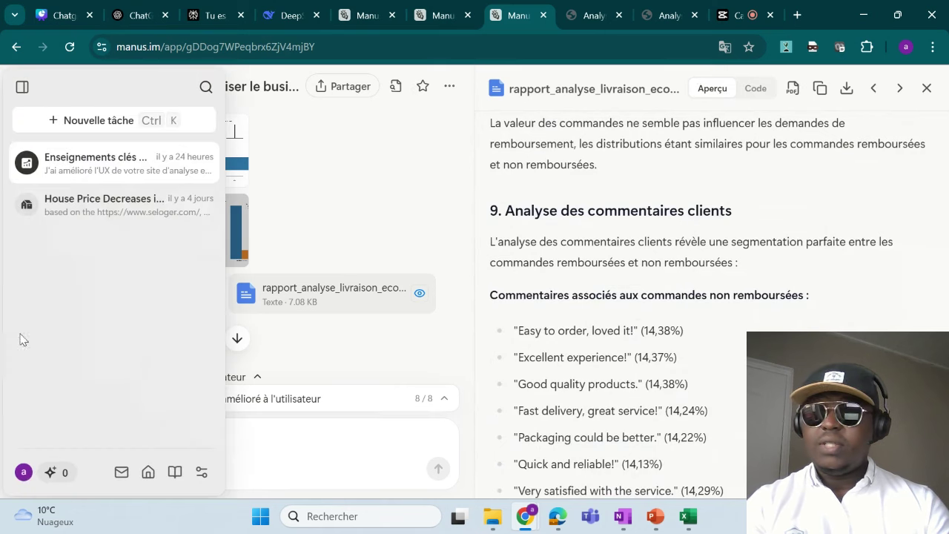
pyautogui.scroll(-2, 148, 356)
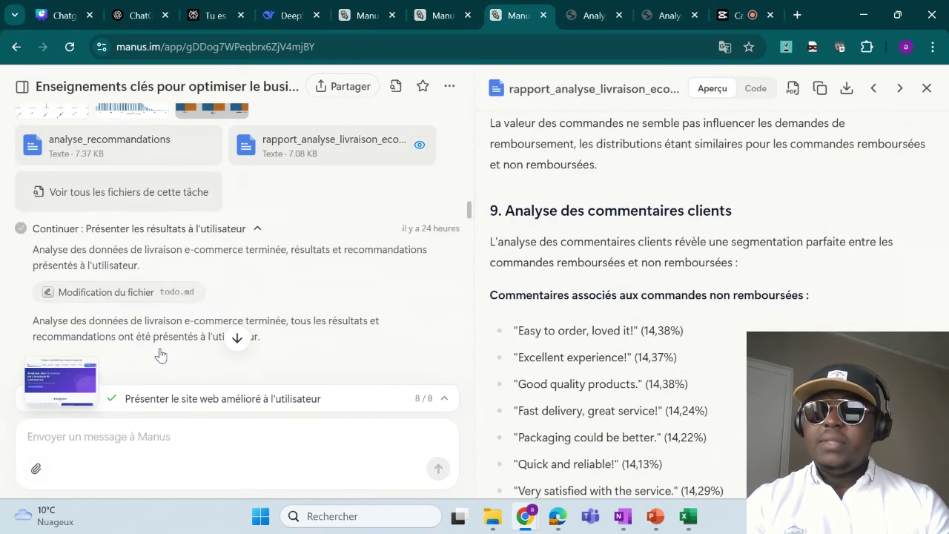
pyautogui.scroll(1, 163, 337)
pyautogui.scroll(-2, 164, 326)
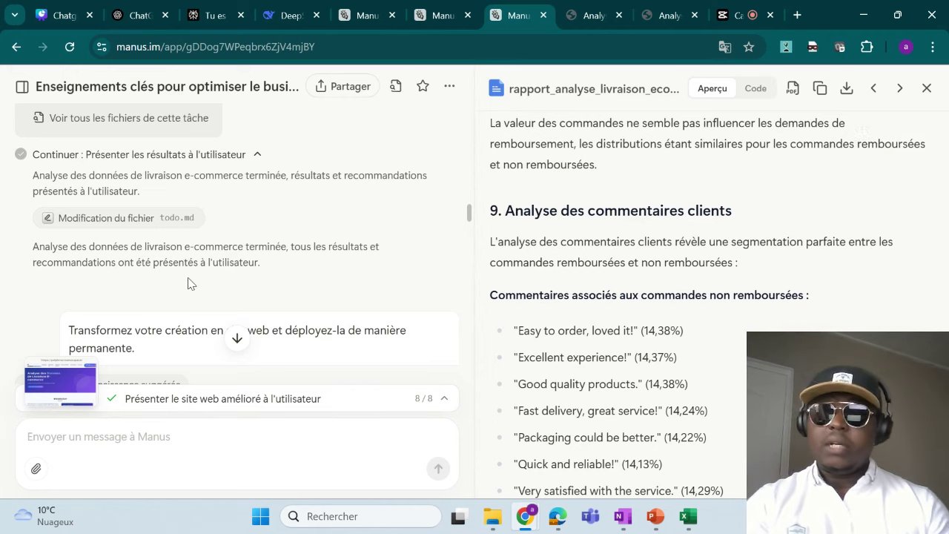
# - Read the request to turn the analysis into a permanently deployed website, and follow Manus's build and deployment steps to the site URL
pyautogui.scroll(-3, 230, 290)
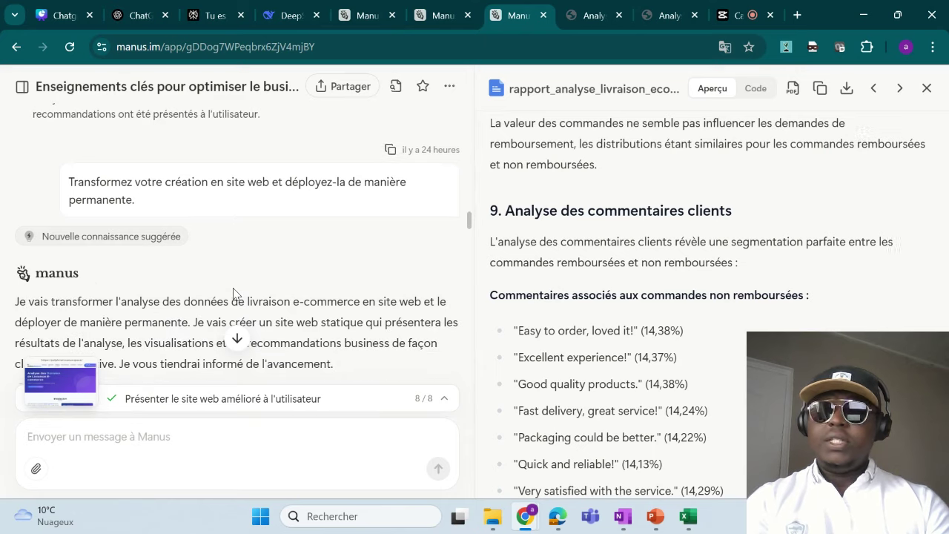
pyautogui.scroll(-1, 340, 235)
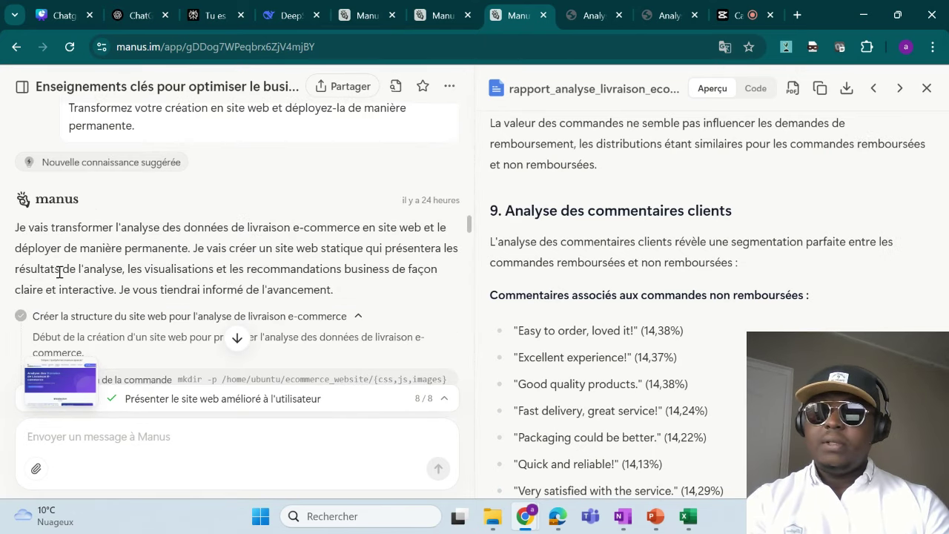
pyautogui.scroll(-3, 124, 265)
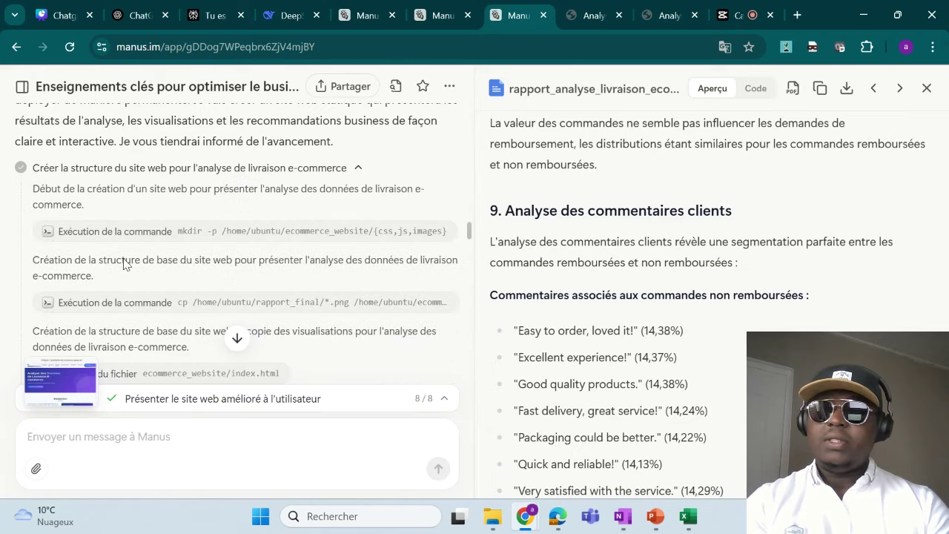
pyautogui.scroll(-8, 123, 264)
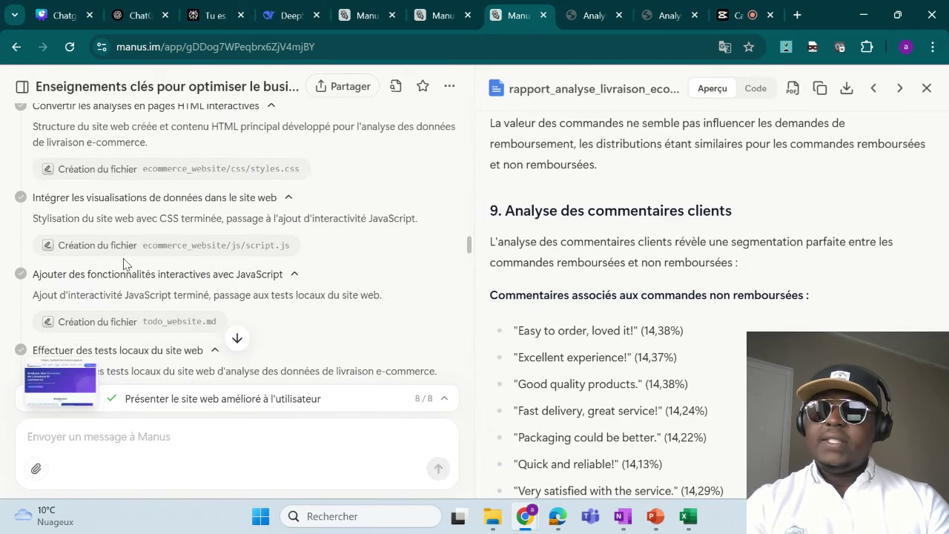
pyautogui.scroll(-1, 124, 264)
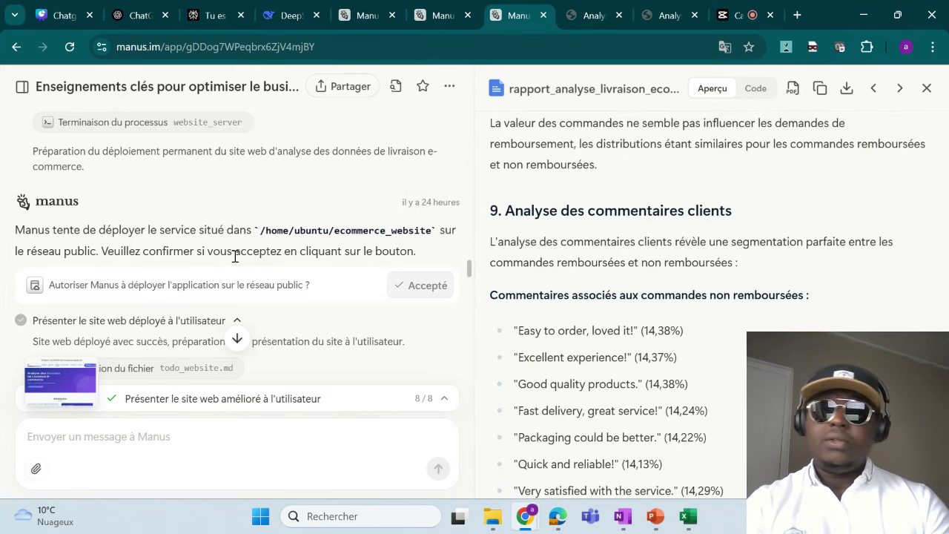
pyautogui.scroll(-3, 282, 284)
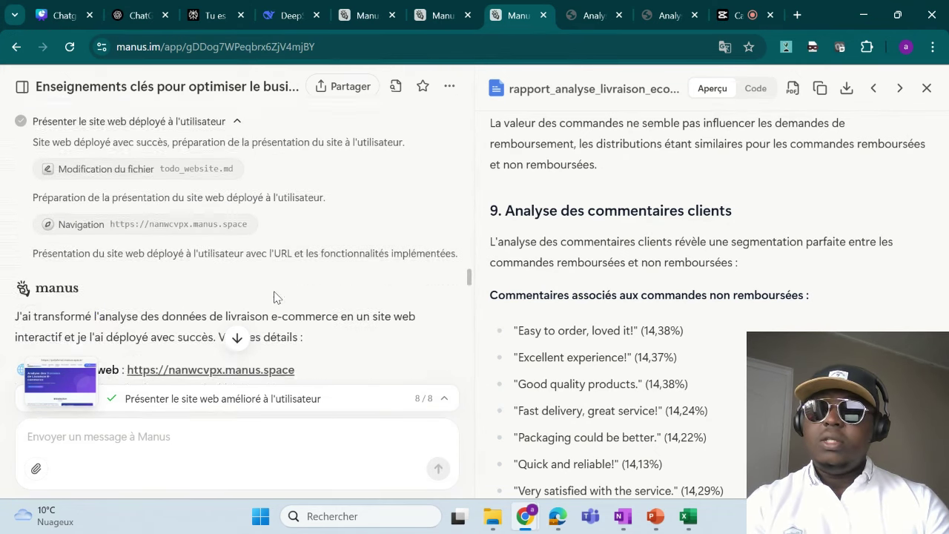
pyautogui.scroll(-1, 265, 329)
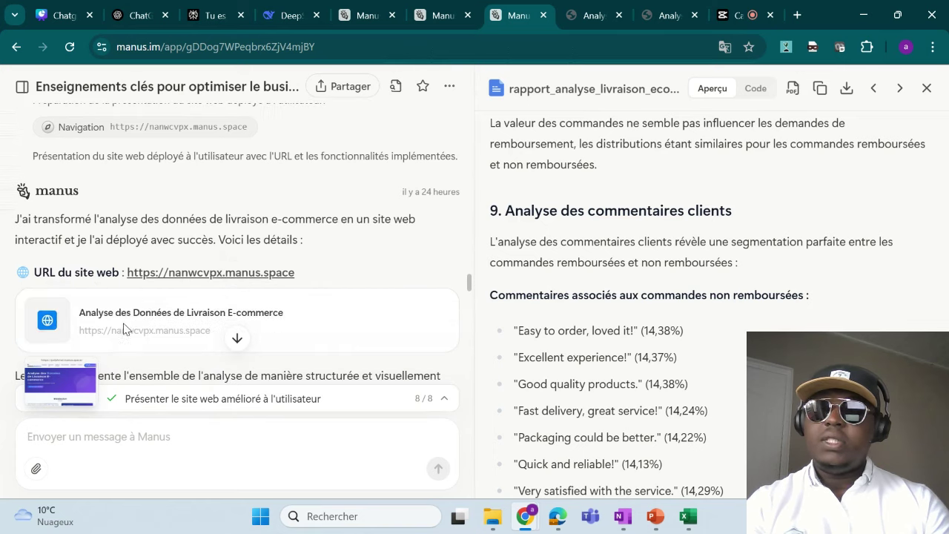
pyautogui.click(54, 378)
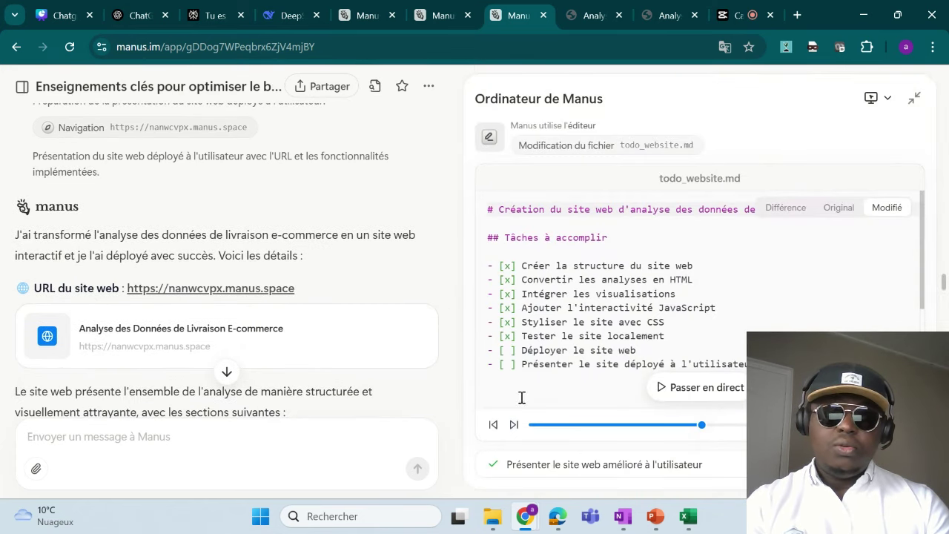
pyautogui.click(512, 424)
pyautogui.click(512, 425)
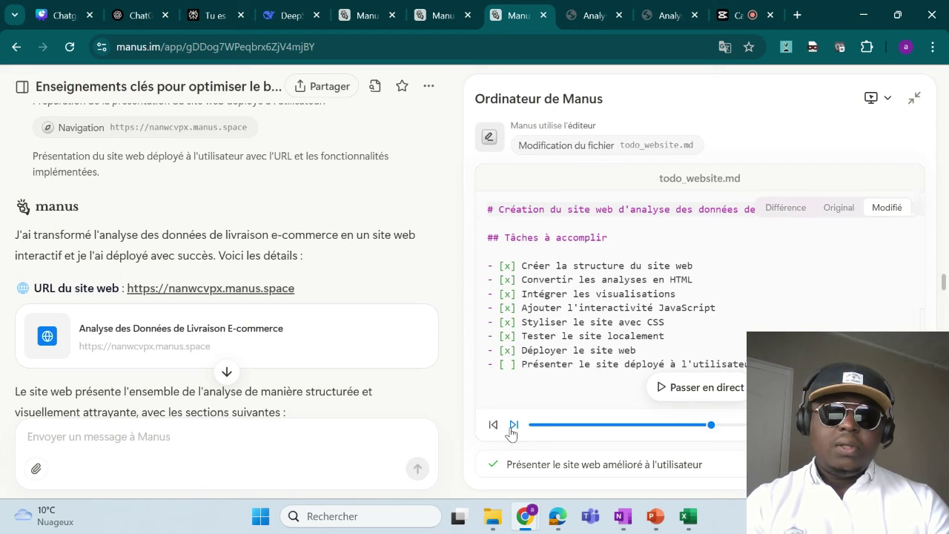
pyautogui.click(512, 426)
pyautogui.scroll(-3, 713, 319)
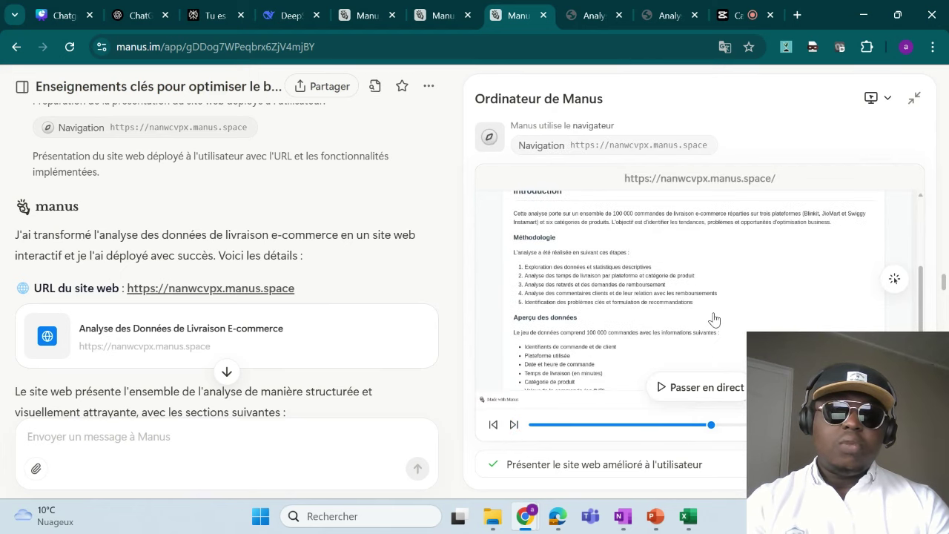
pyautogui.scroll(3, 713, 320)
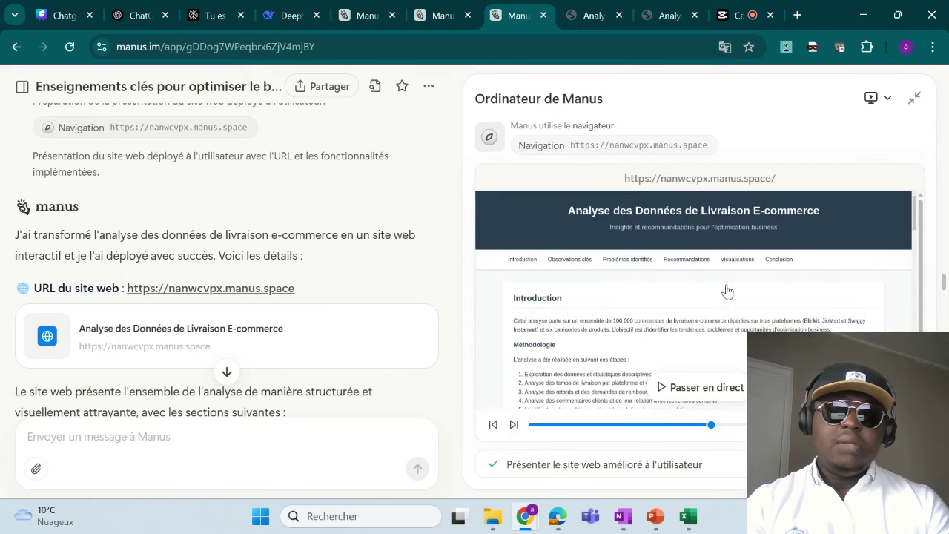
# - Open the deployed nanwcvpx.manus.space site in its own tab and review its introduction, key observations and identified problems
pyautogui.click(699, 178)
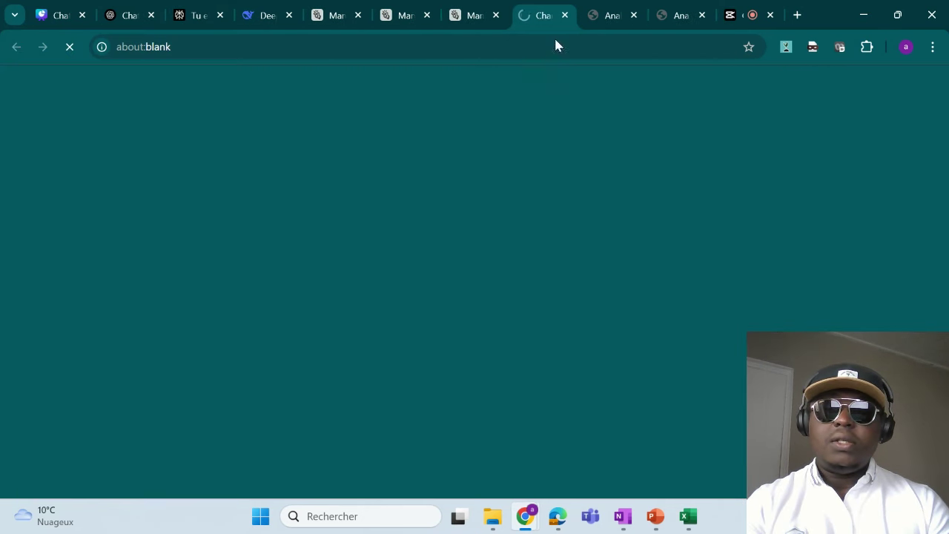
pyautogui.scroll(-7, 504, 297)
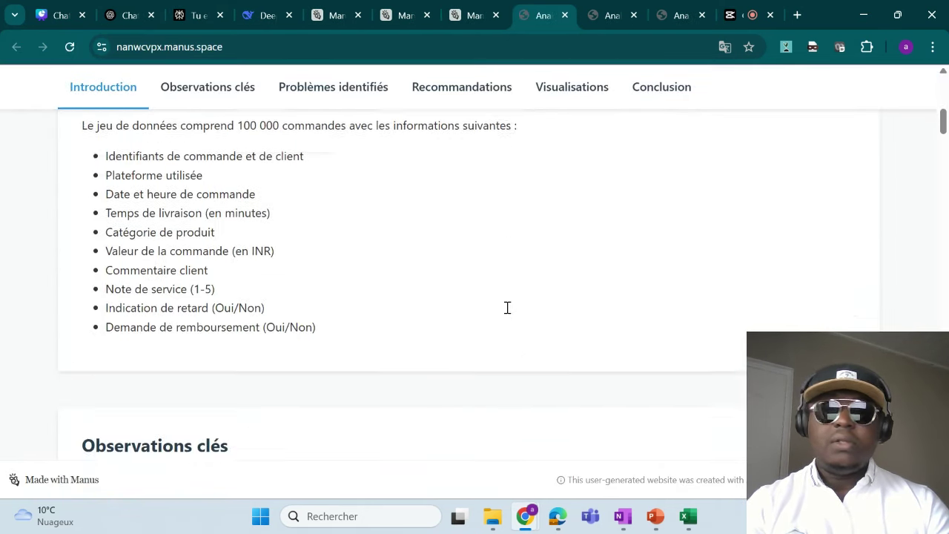
pyautogui.scroll(-10, 507, 307)
pyautogui.scroll(3, 508, 305)
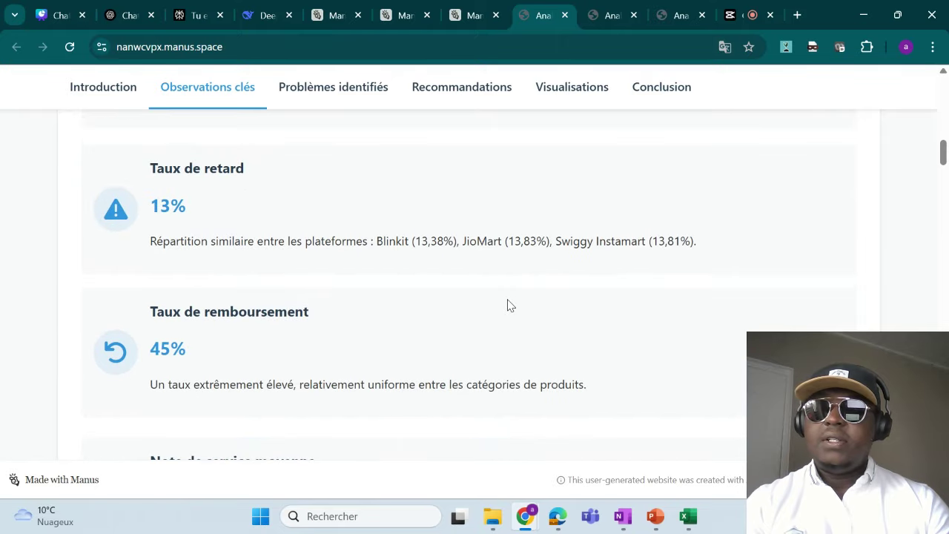
pyautogui.scroll(-8, 508, 305)
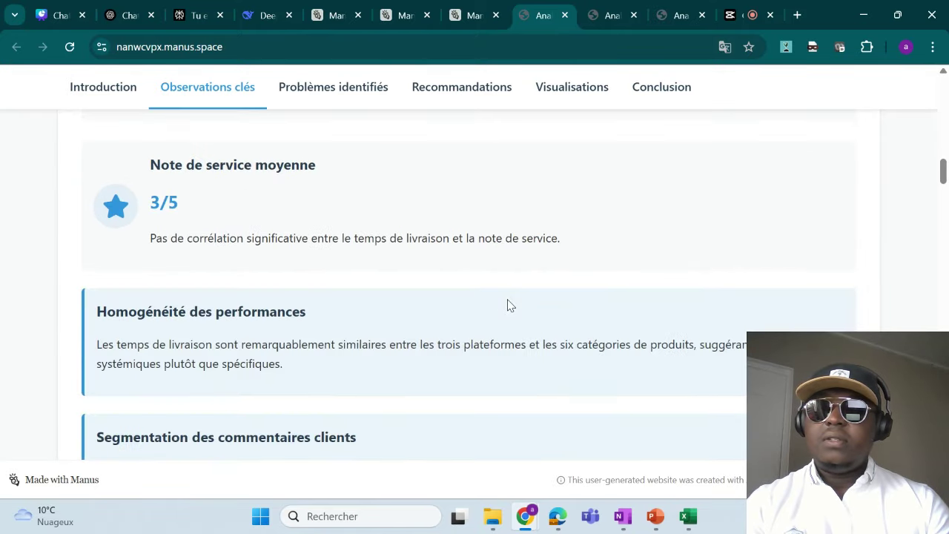
pyautogui.scroll(-3, 508, 305)
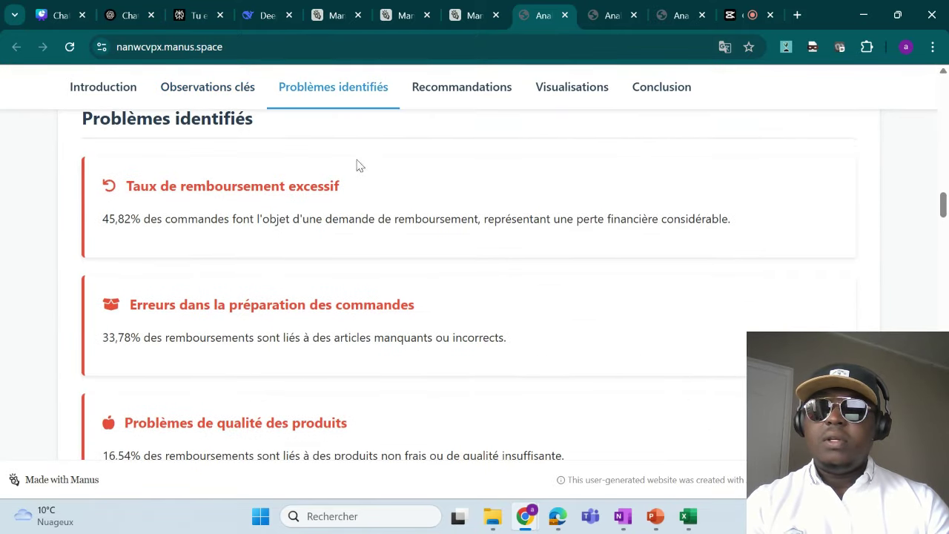
# - Go through the site's Recommandations, Visualisations and Conclusion sections, and look over the prioritised implementation plan
pyautogui.click(451, 95)
pyautogui.click(540, 106)
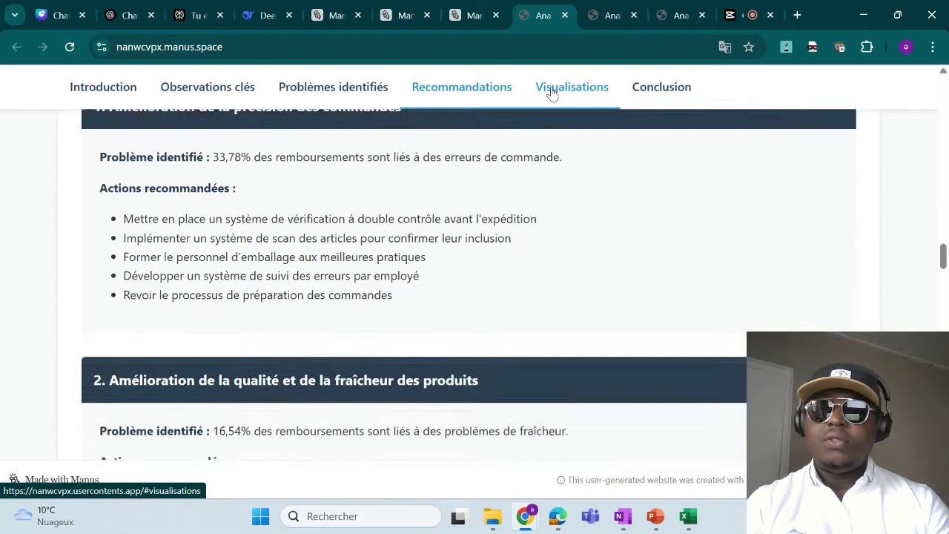
pyautogui.click(631, 96)
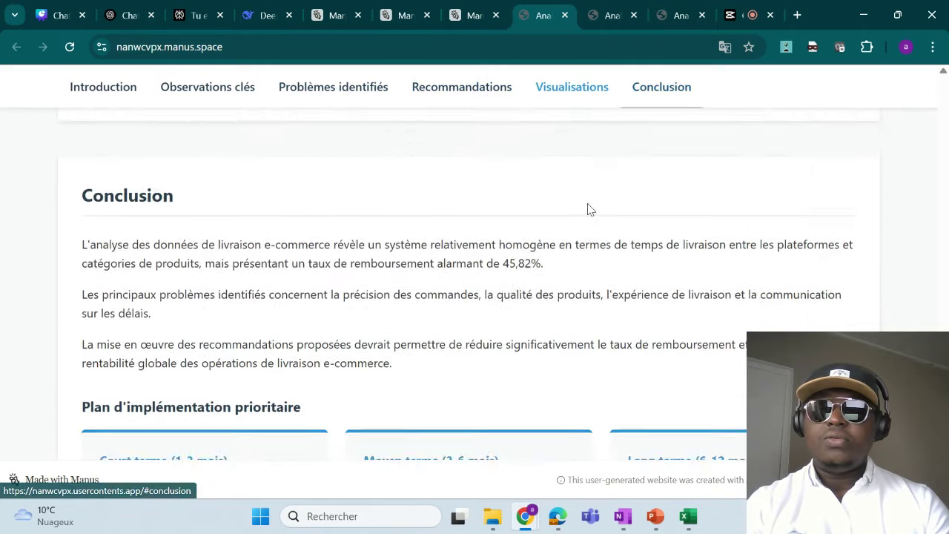
pyautogui.scroll(-3, 495, 267)
pyautogui.scroll(-2, 495, 265)
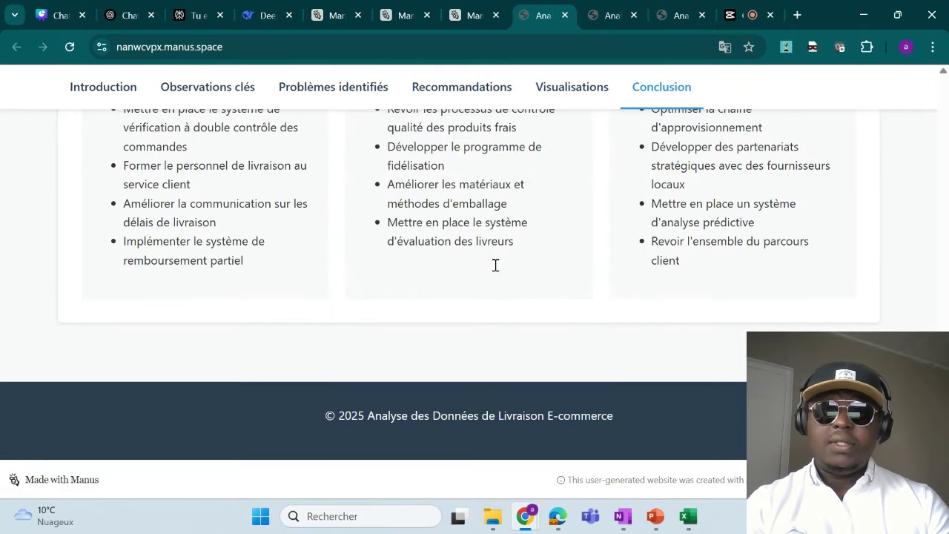
pyautogui.scroll(1, 495, 267)
pyautogui.scroll(-1, 491, 272)
pyautogui.scroll(6, 490, 274)
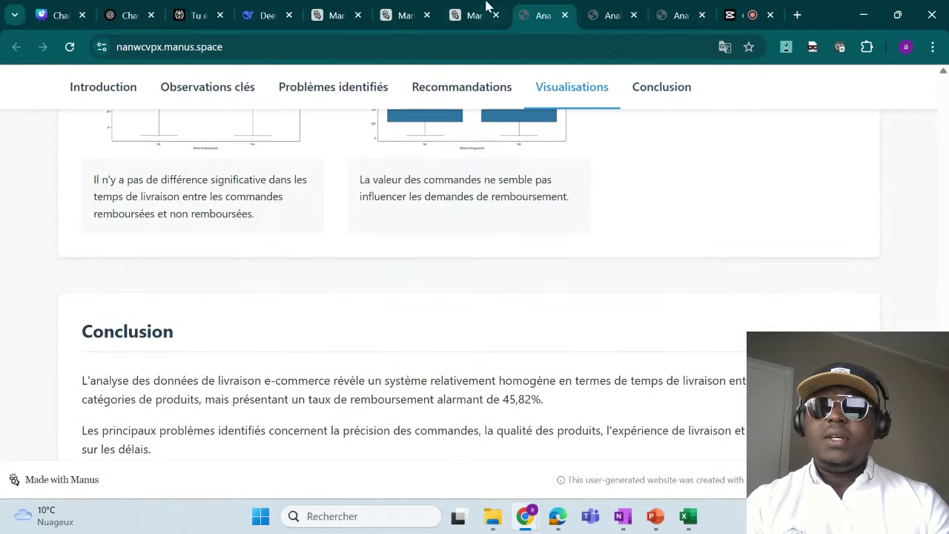
# - Return to the Manus conversation and read from the site summary to the request to improve its UX based on aprilford.com
pyautogui.click(466, 18)
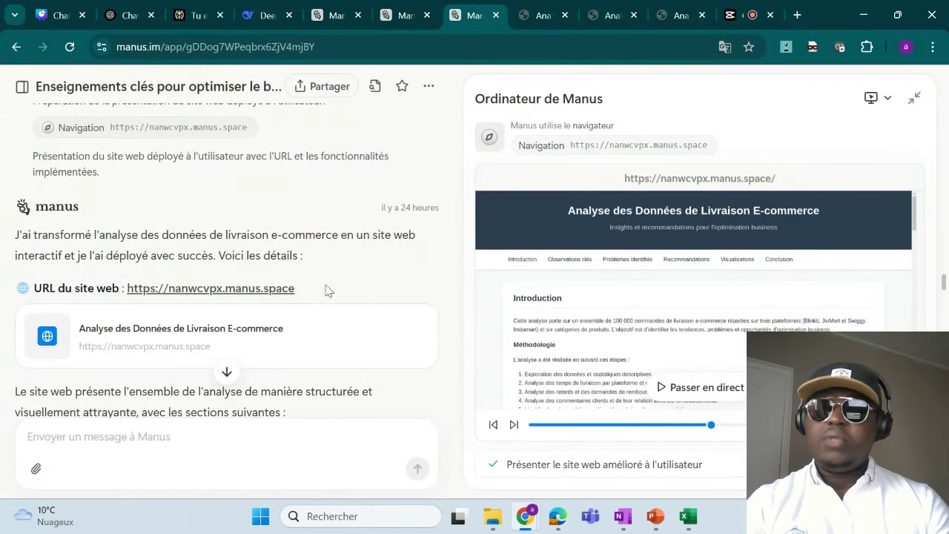
pyautogui.scroll(-2, 280, 304)
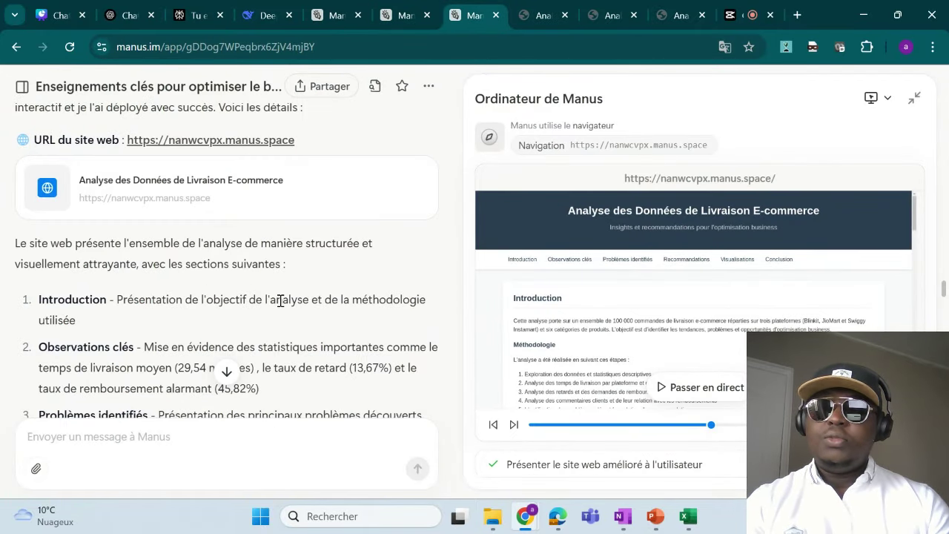
pyautogui.scroll(-8, 280, 300)
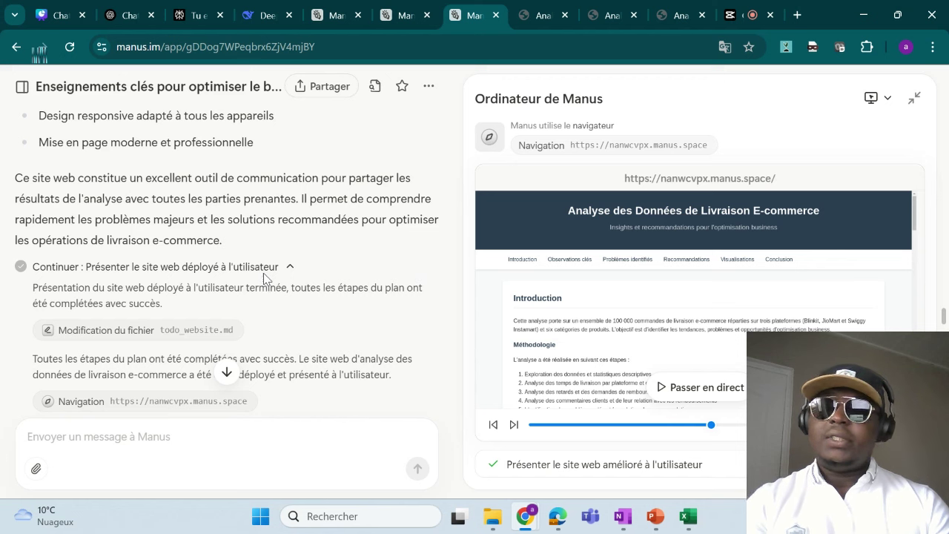
pyautogui.scroll(-3, 286, 274)
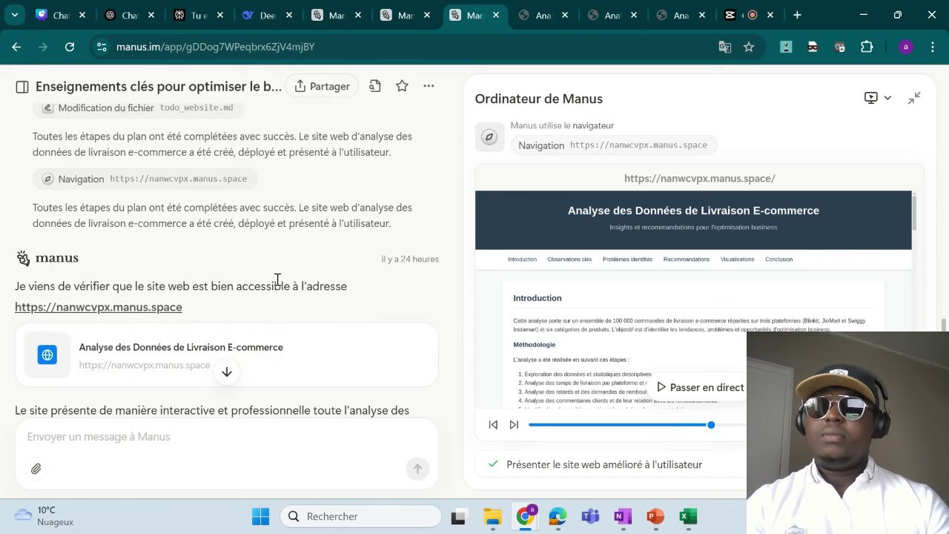
pyautogui.scroll(-8, 265, 288)
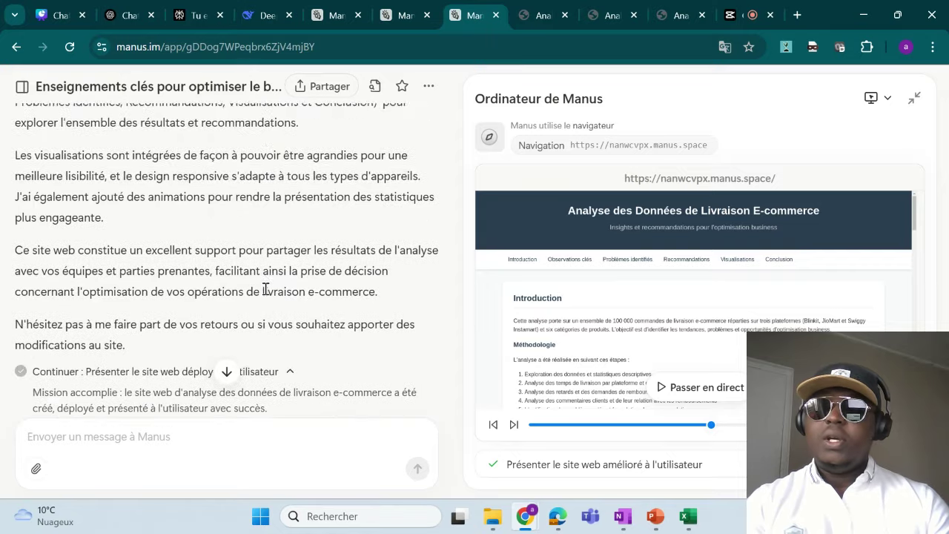
pyautogui.scroll(-2, 265, 289)
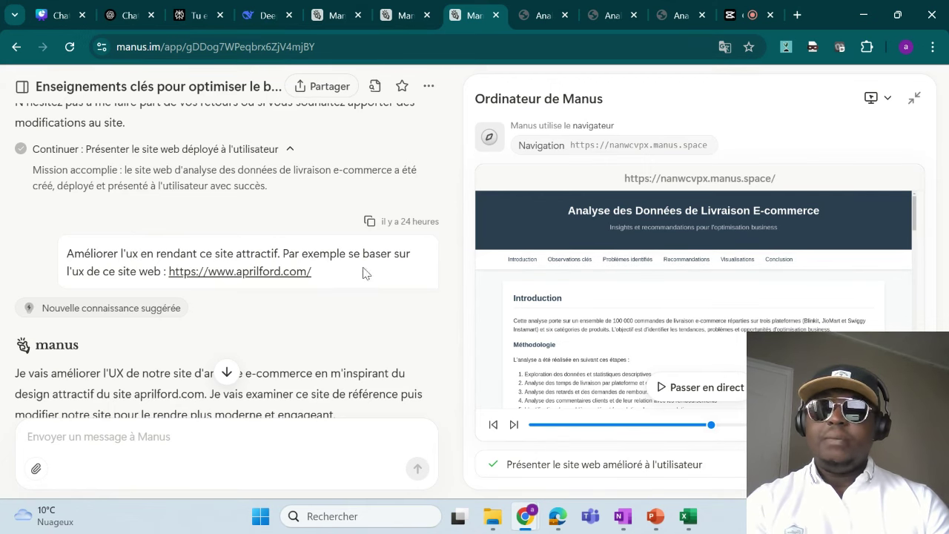
pyautogui.scroll(-1, 210, 322)
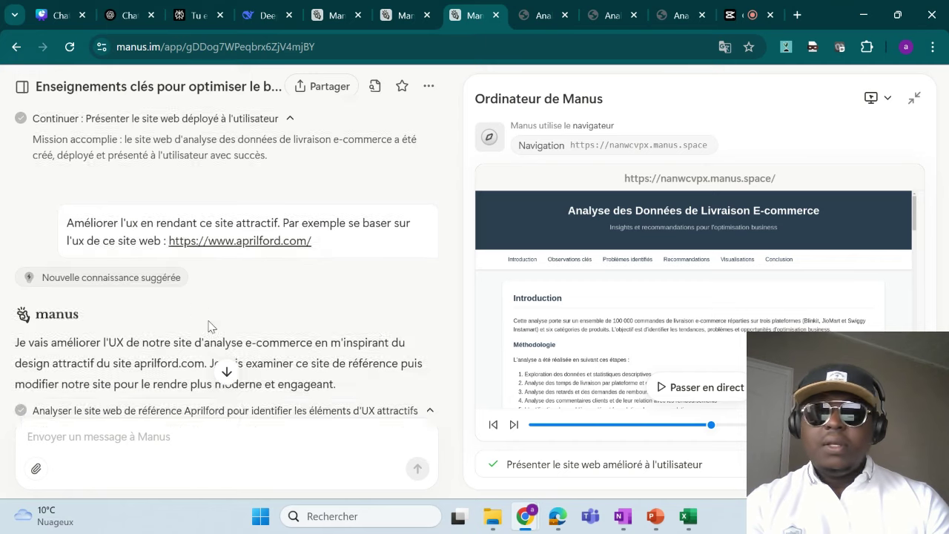
# - Advance the replay through Manus's visit to aprilford.com and examine the reference site's design as it scrolls down
pyautogui.click(513, 426)
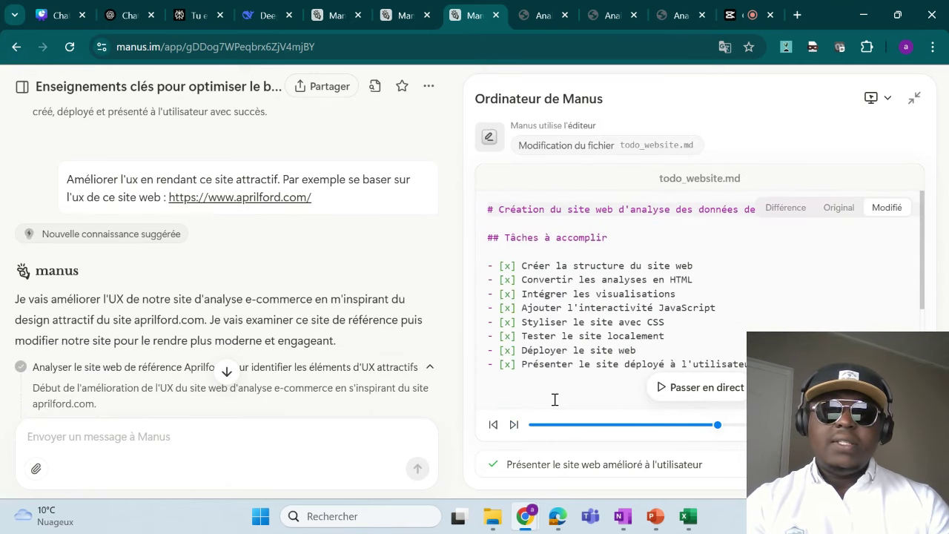
pyautogui.click(513, 425)
pyautogui.click(514, 426)
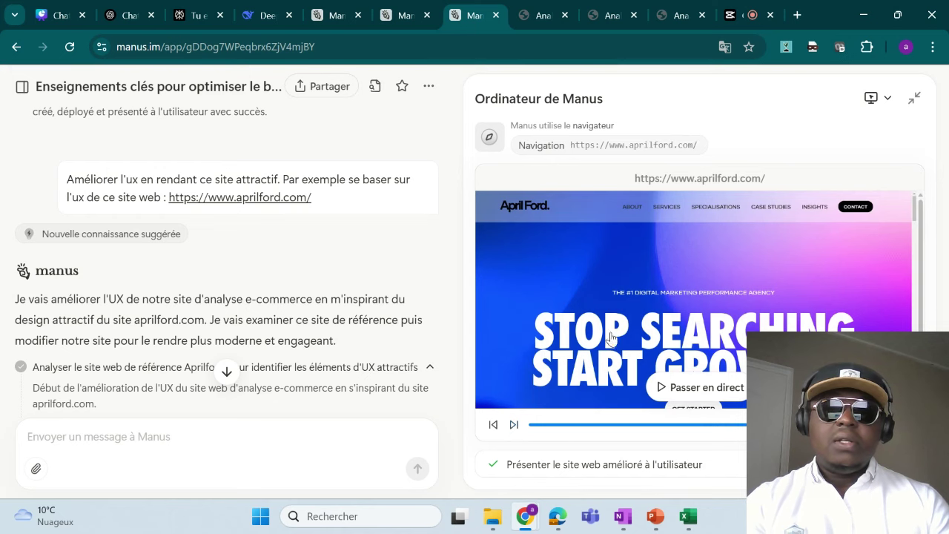
pyautogui.scroll(-2, 604, 351)
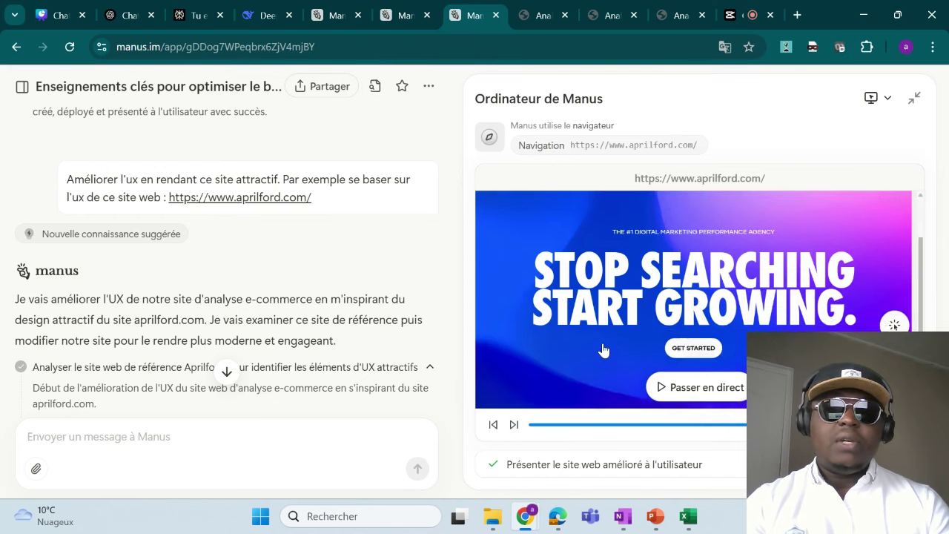
pyautogui.scroll(2, 603, 351)
pyautogui.click(513, 427)
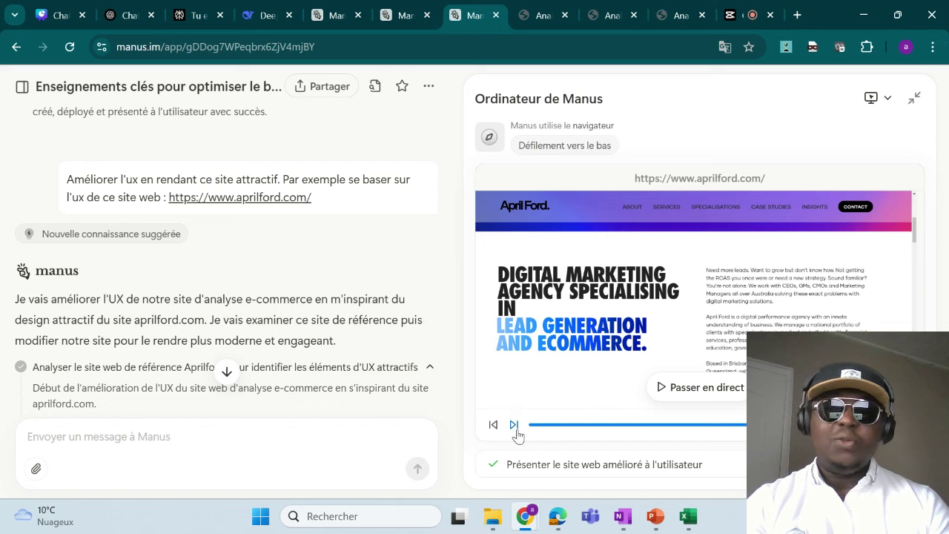
pyautogui.click(513, 426)
pyautogui.click(514, 427)
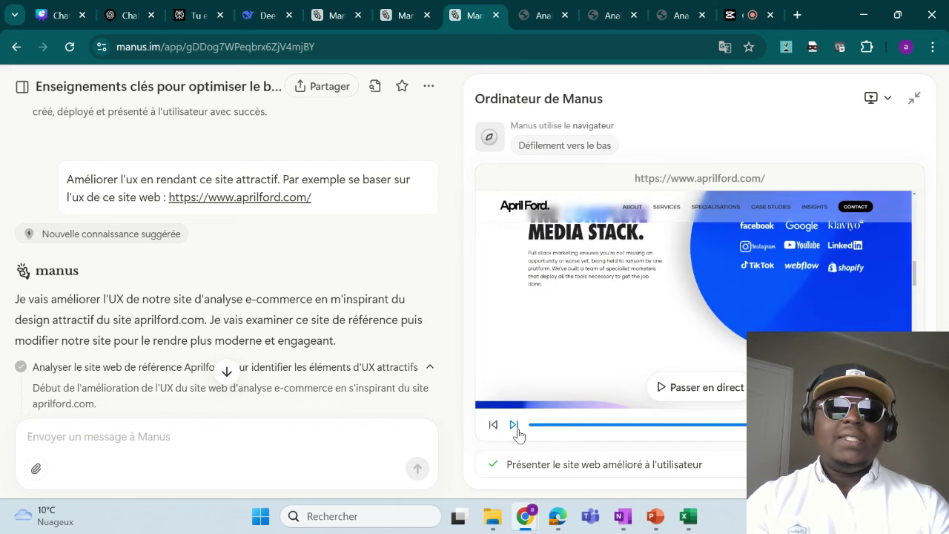
# - Advance the replay from the aprilford.com visit through the ecommerce_website_improved folder setup to the creation of index.html and styles.css
pyautogui.click(514, 426)
pyautogui.click(514, 426)
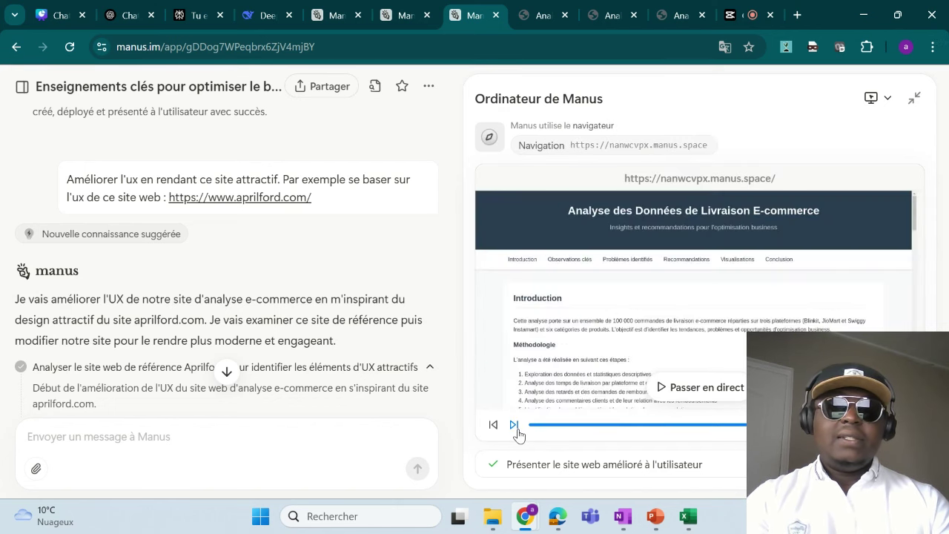
pyautogui.click(514, 425)
pyautogui.click(514, 425)
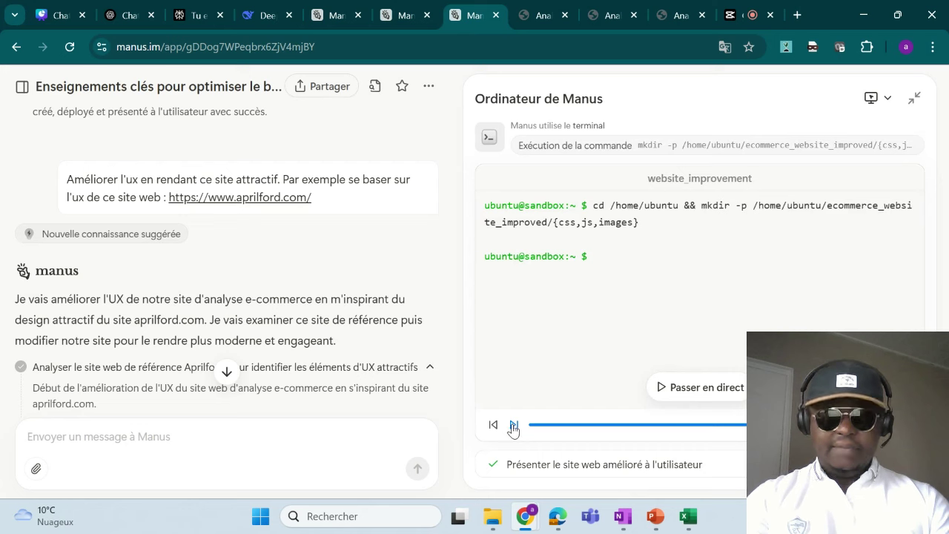
pyautogui.click(491, 425)
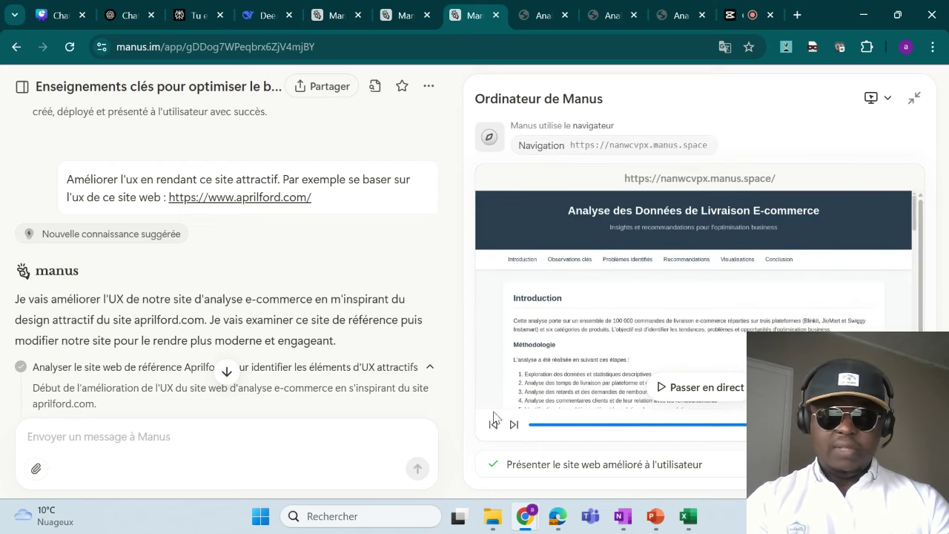
pyautogui.click(514, 425)
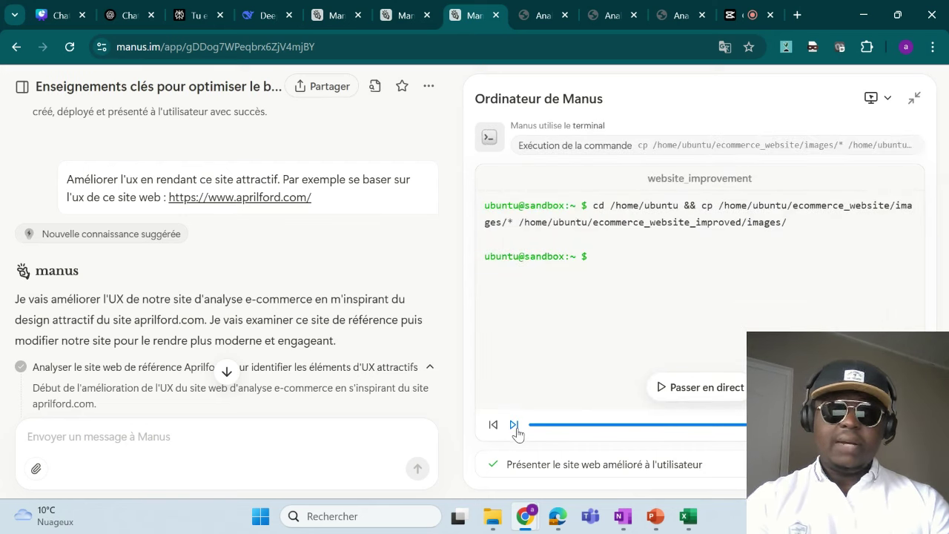
pyautogui.click(514, 426)
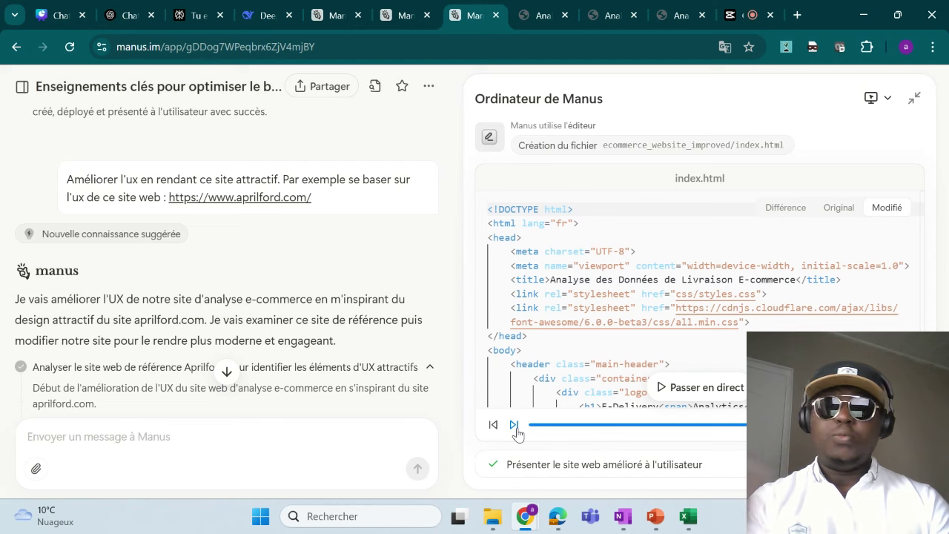
pyautogui.click(514, 425)
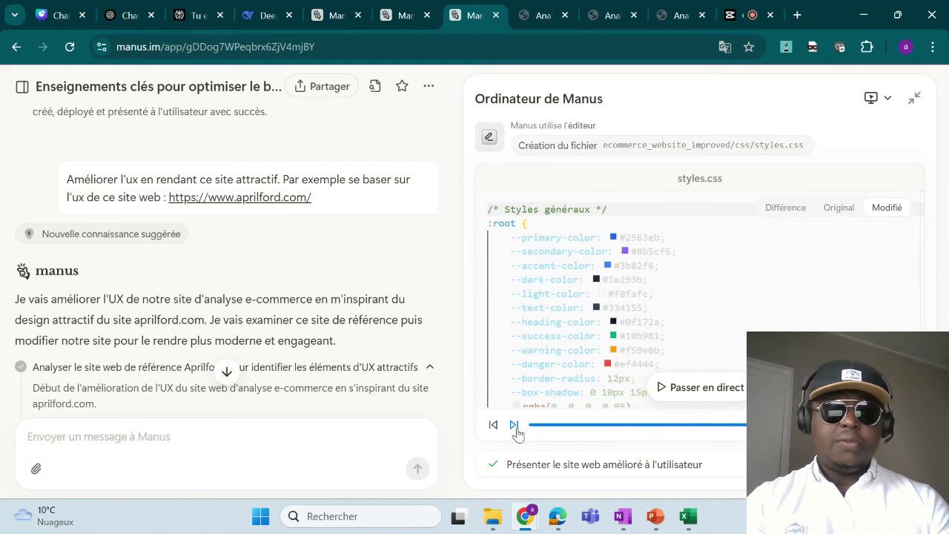
# - Advance the replay through Manus's website_test terminal commands, local server launches and browser error handling
pyautogui.click(513, 426)
pyautogui.click(514, 426)
pyautogui.click(513, 425)
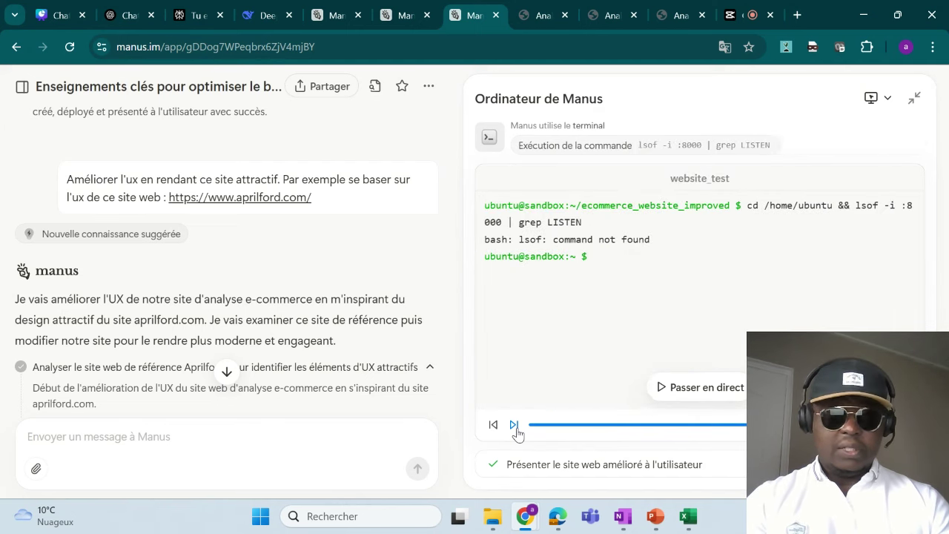
pyautogui.click(514, 425)
pyautogui.click(513, 426)
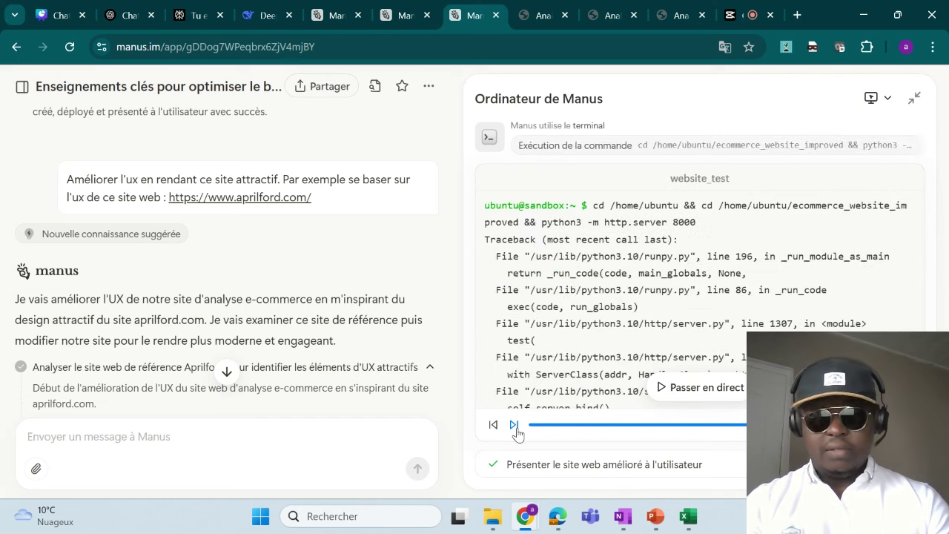
pyautogui.click(514, 426)
pyautogui.click(514, 425)
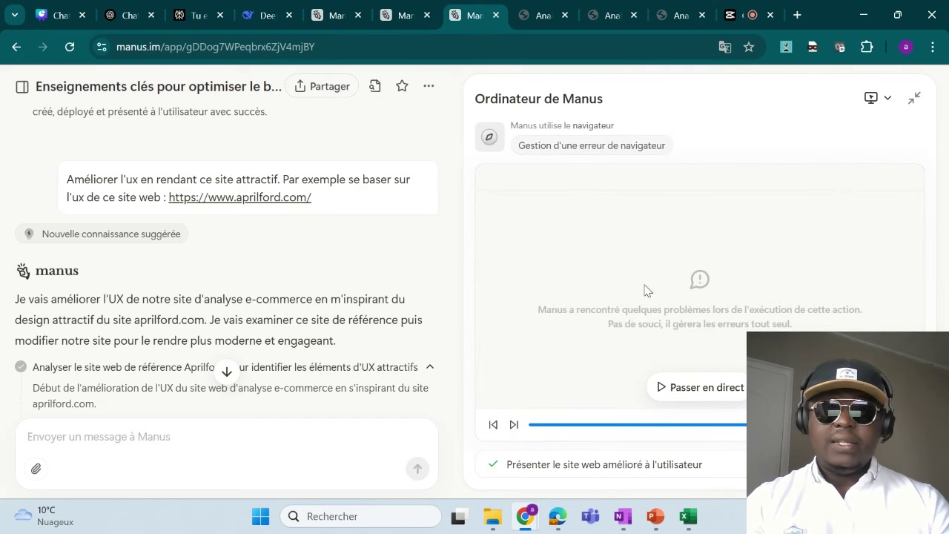
pyautogui.click(513, 426)
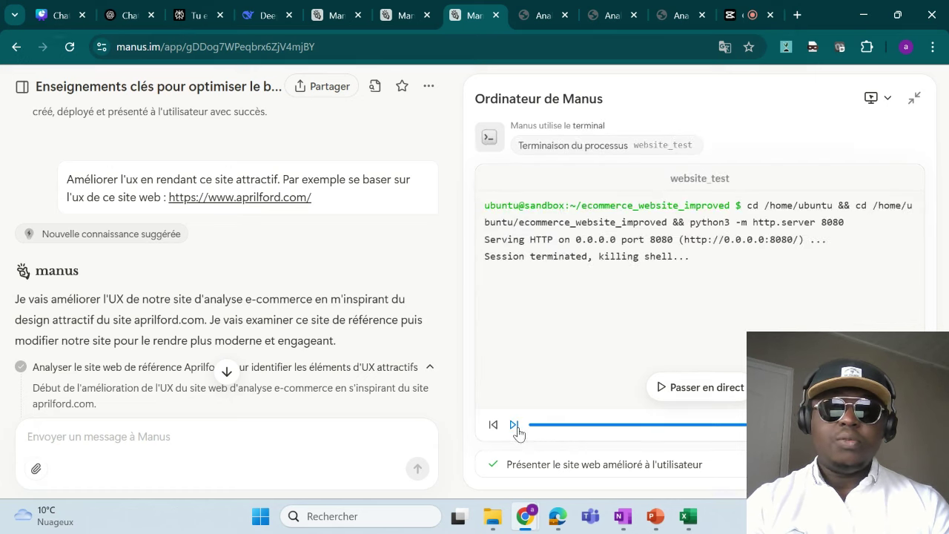
# - Advance the replay to the redesigned psiphmxi.manus.space site and open that site in its own tab
pyautogui.click(514, 426)
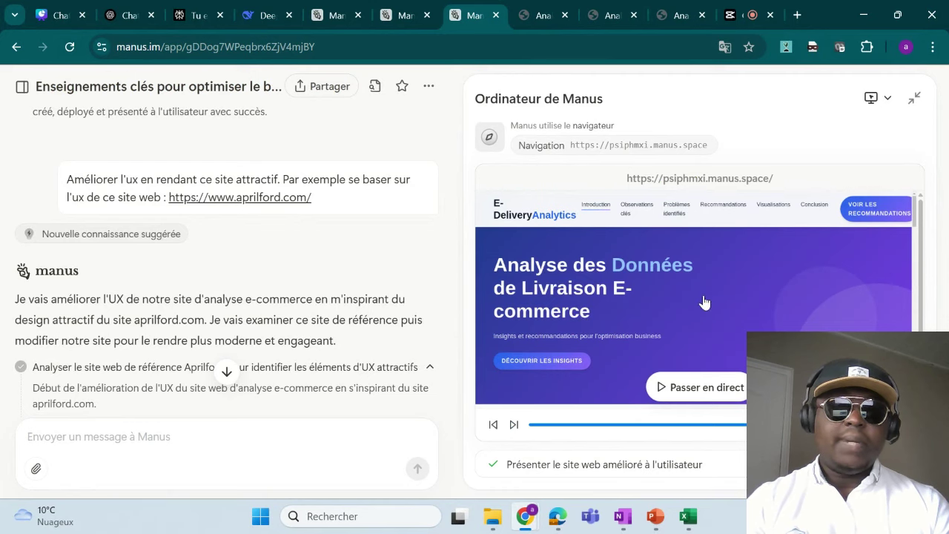
pyautogui.scroll(-2, 697, 250)
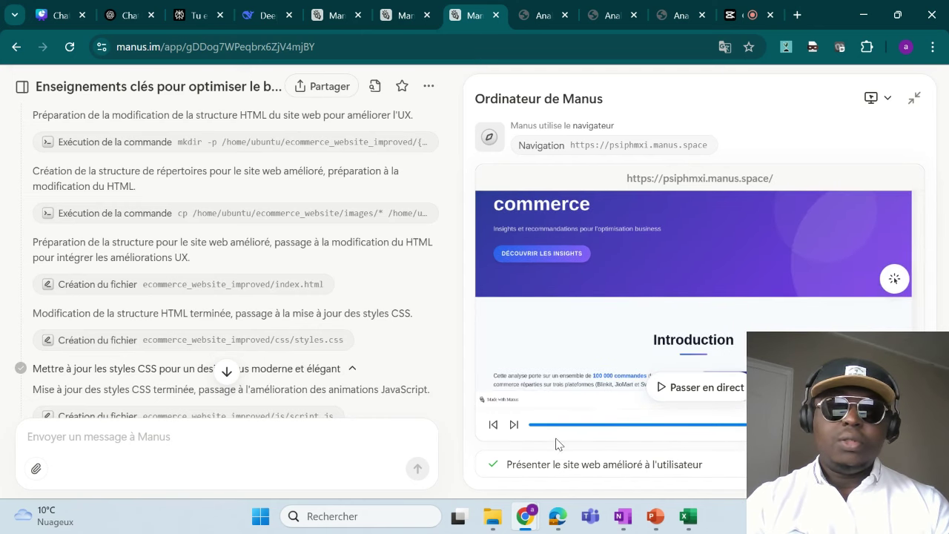
pyautogui.click(514, 424)
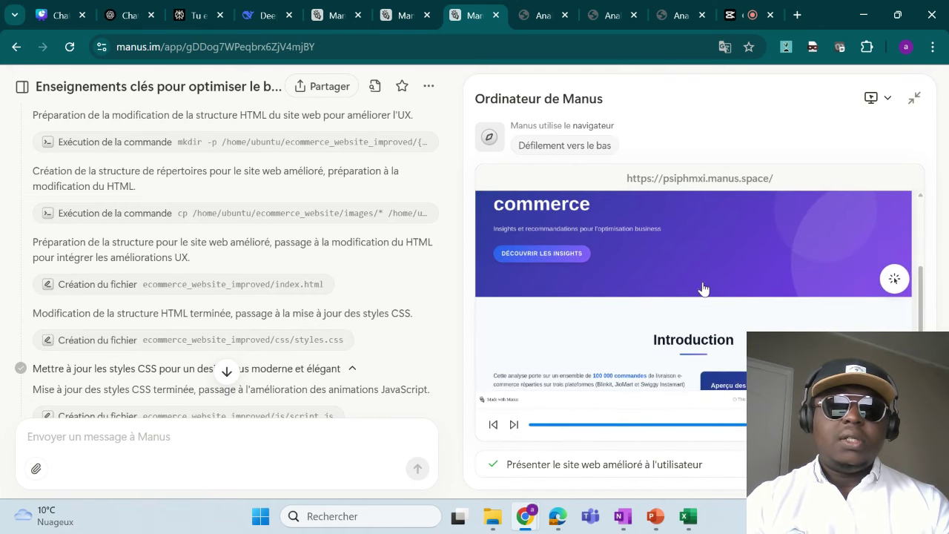
pyautogui.click(701, 179)
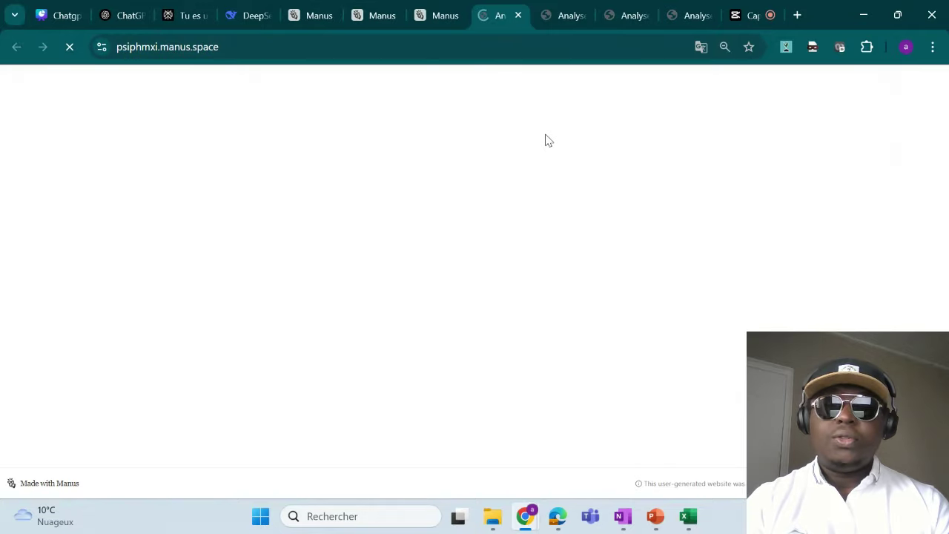
# - Review the redesigned site's hero banner and Introduction section, including the methodology and data overview cards
pyautogui.scroll(-2, 504, 267)
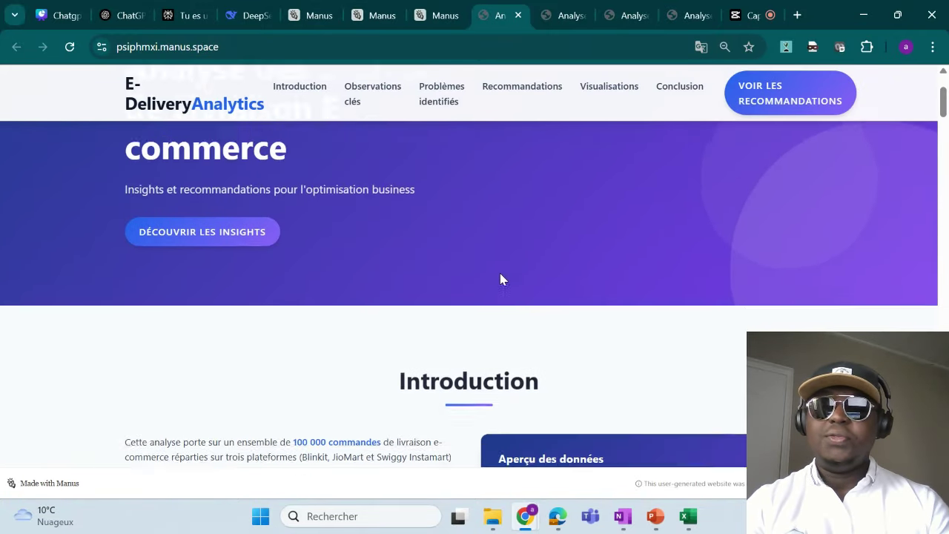
pyautogui.scroll(-3, 500, 278)
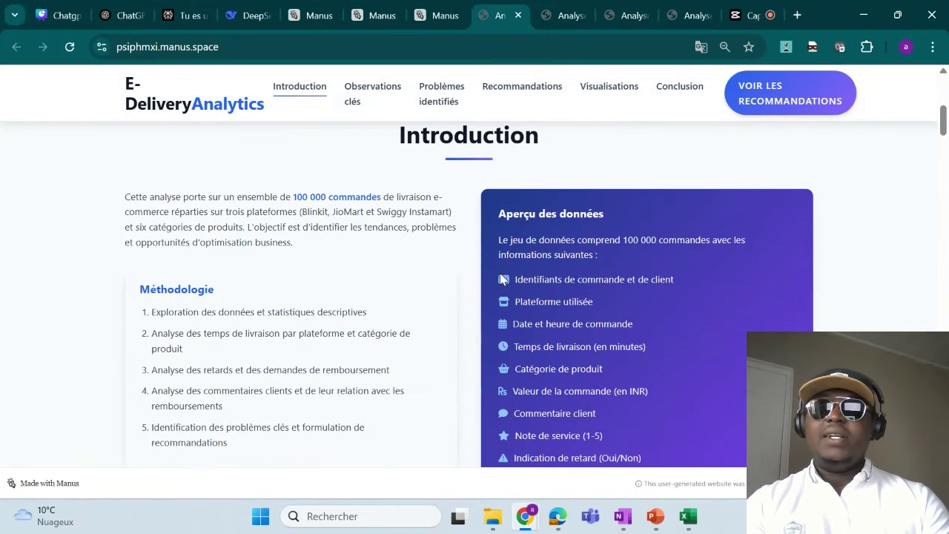
pyautogui.scroll(-2, 500, 278)
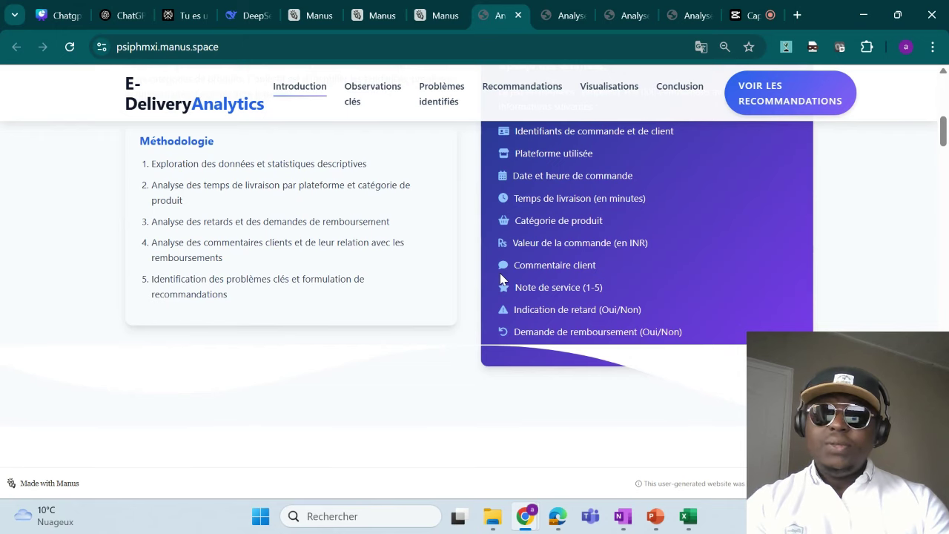
pyautogui.scroll(2, 501, 280)
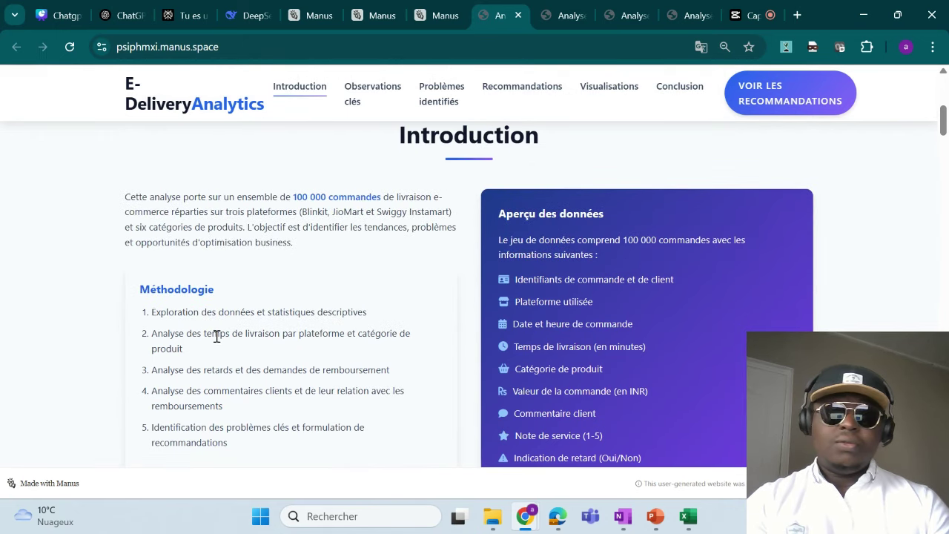
pyautogui.scroll(-2, 217, 335)
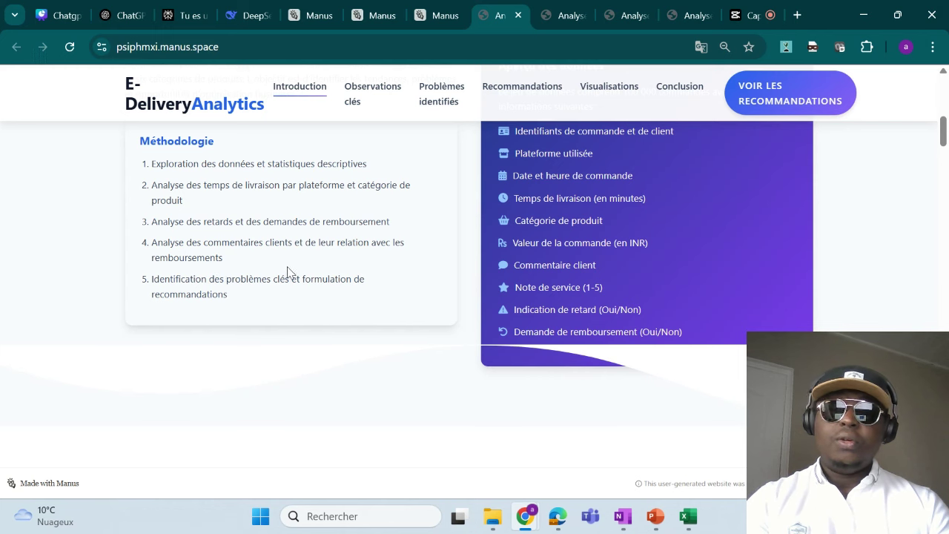
pyautogui.scroll(-1, 279, 278)
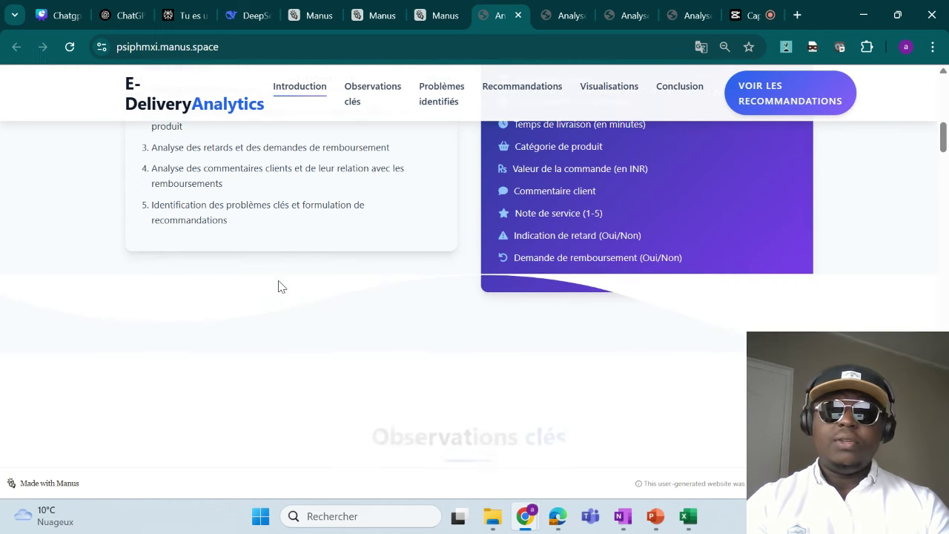
# - Look over the redesigned Observations clés indicator cards and the Problèmes identifiés section
pyautogui.scroll(-3, 279, 287)
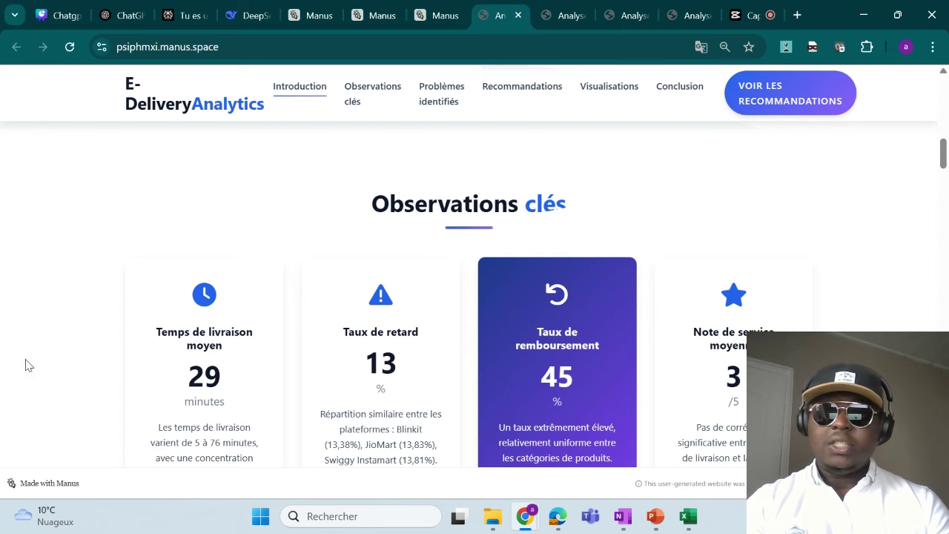
pyautogui.scroll(-1, 65, 357)
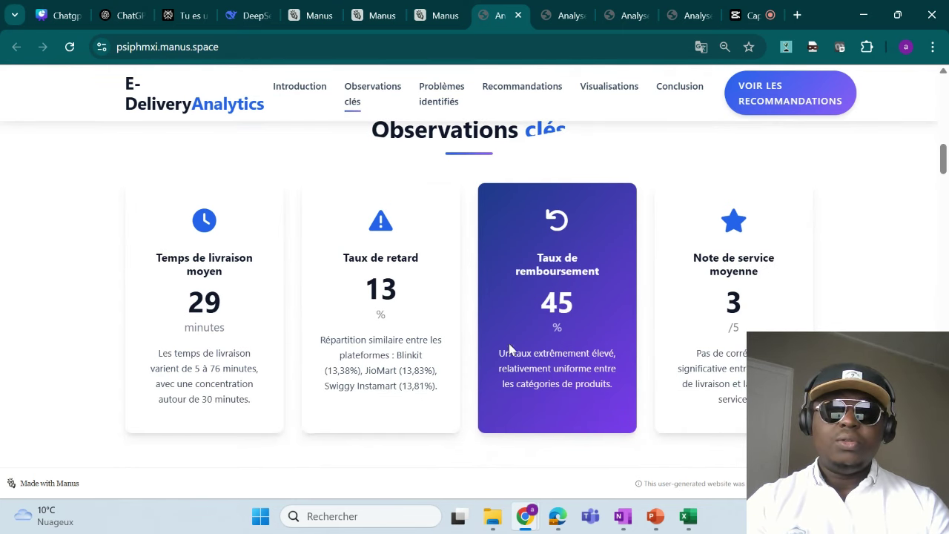
pyautogui.scroll(-6, 303, 340)
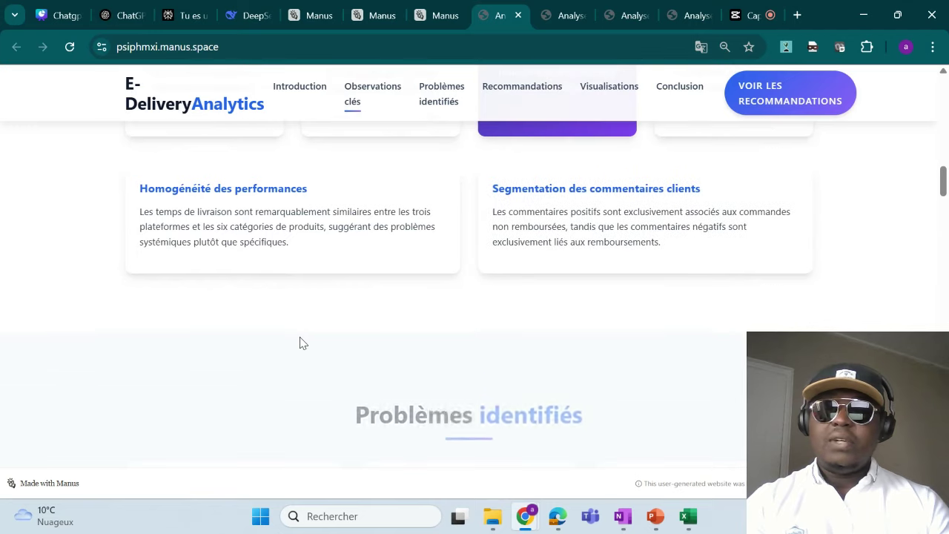
pyautogui.scroll(-3, 301, 342)
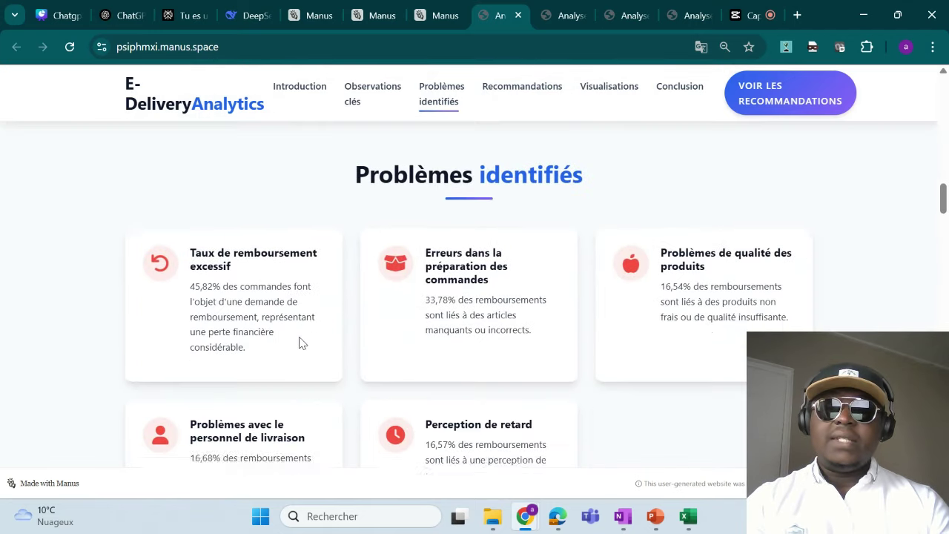
pyautogui.scroll(-2, 300, 343)
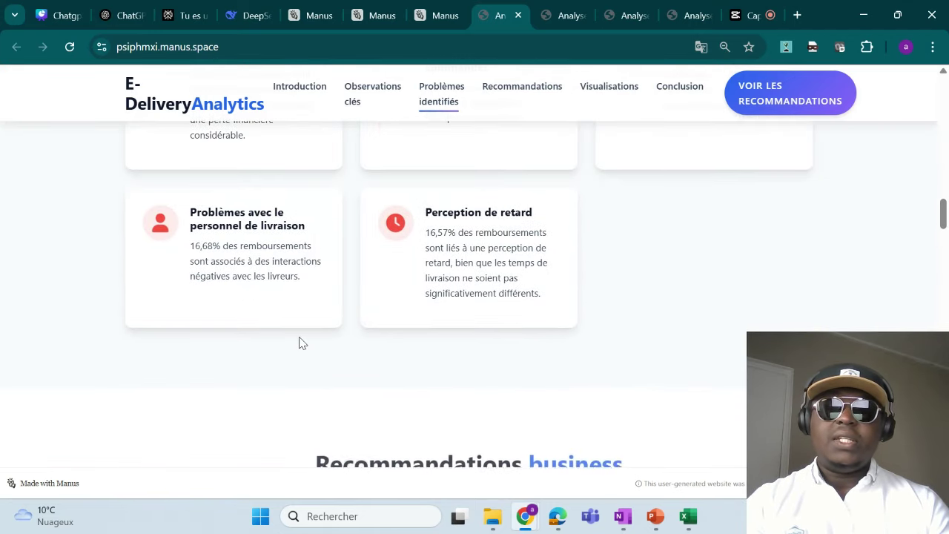
# - Examine the Recommandations business cards with their identified problems and recommended actions
pyautogui.scroll(-3, 300, 343)
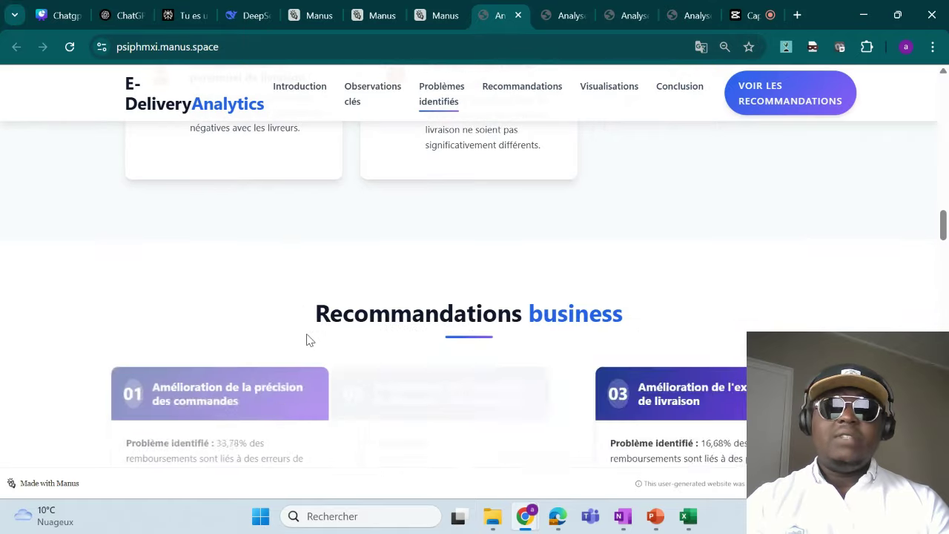
pyautogui.scroll(-2, 307, 338)
pyautogui.scroll(-1, 311, 338)
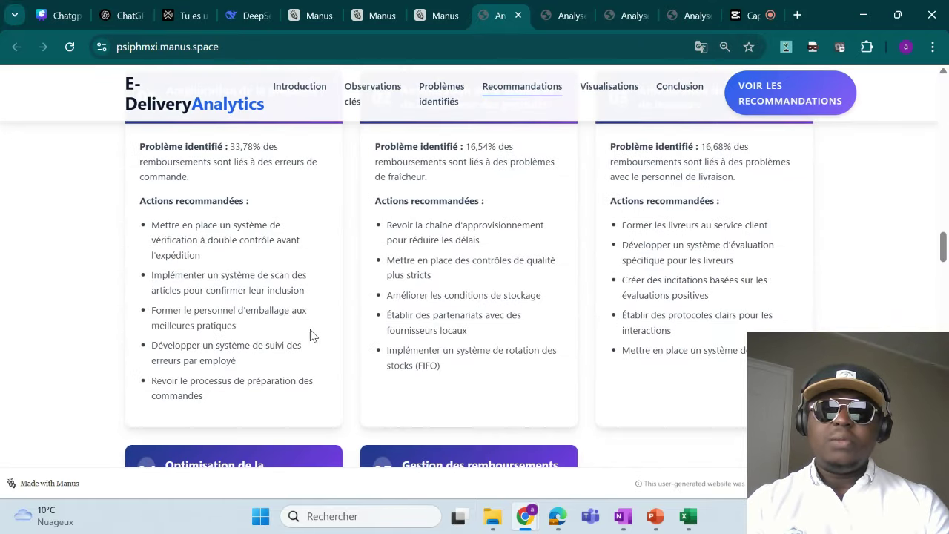
pyautogui.scroll(-1, 311, 335)
pyautogui.scroll(3, 312, 336)
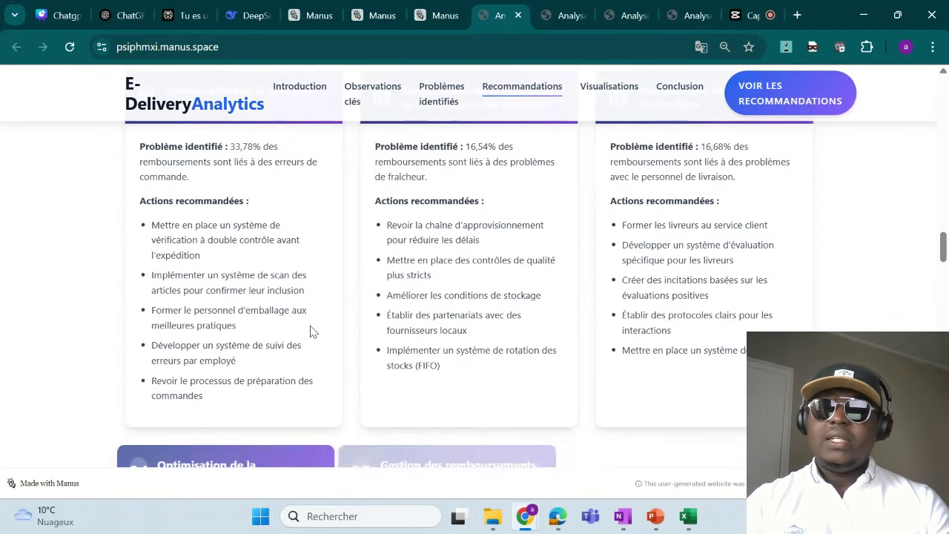
pyautogui.scroll(-2, 192, 345)
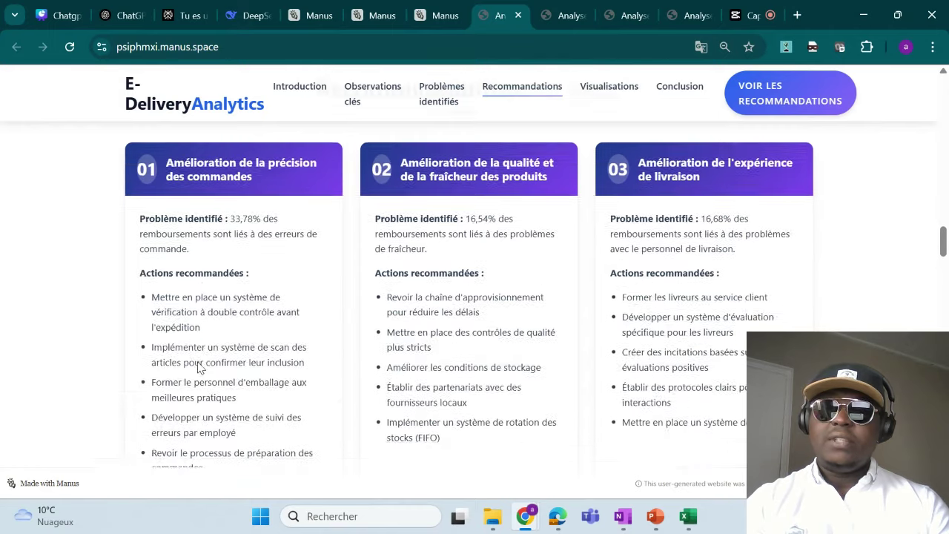
pyautogui.scroll(-7, 218, 294)
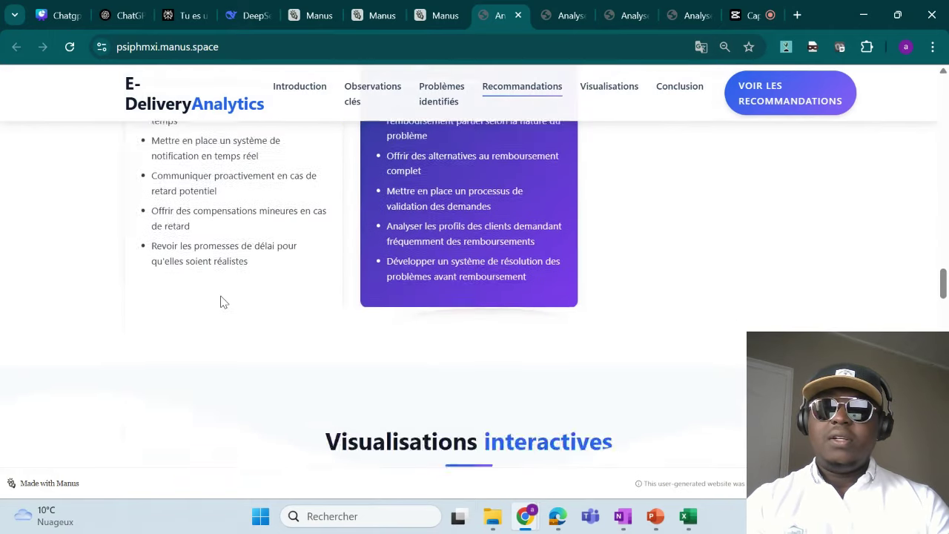
# - Look through the Visualisations interactives charts and the Conclusion's prioritised implementation timeline
pyautogui.scroll(-2, 220, 301)
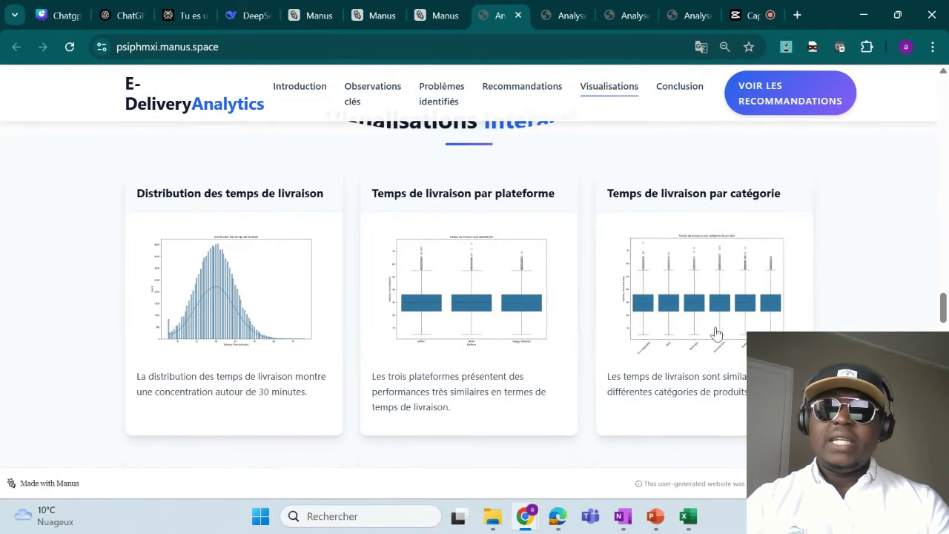
pyautogui.scroll(-10, 259, 345)
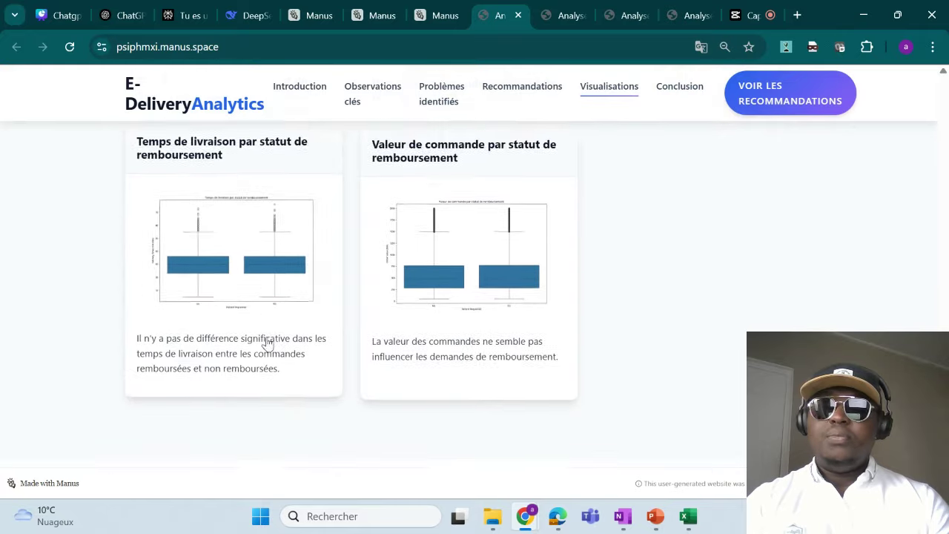
pyautogui.scroll(-5, 269, 343)
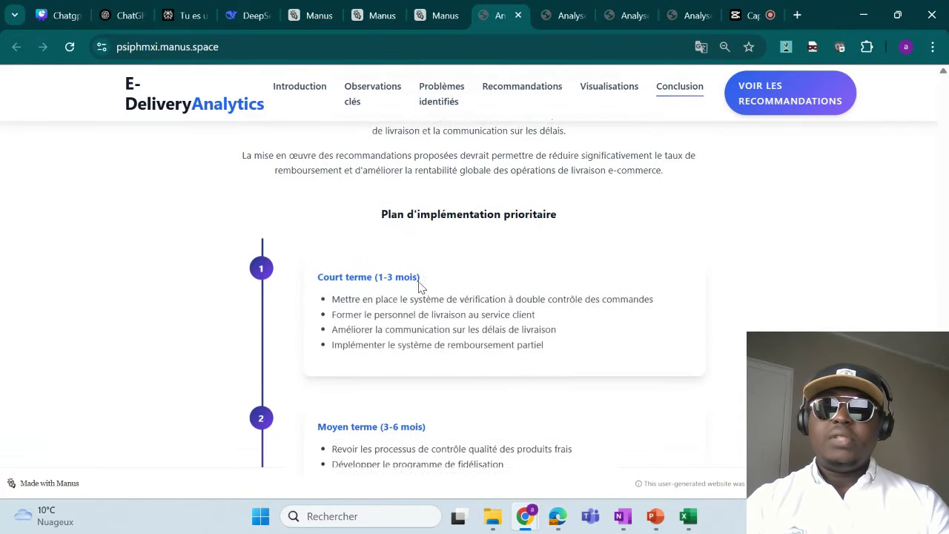
pyautogui.scroll(-3, 431, 298)
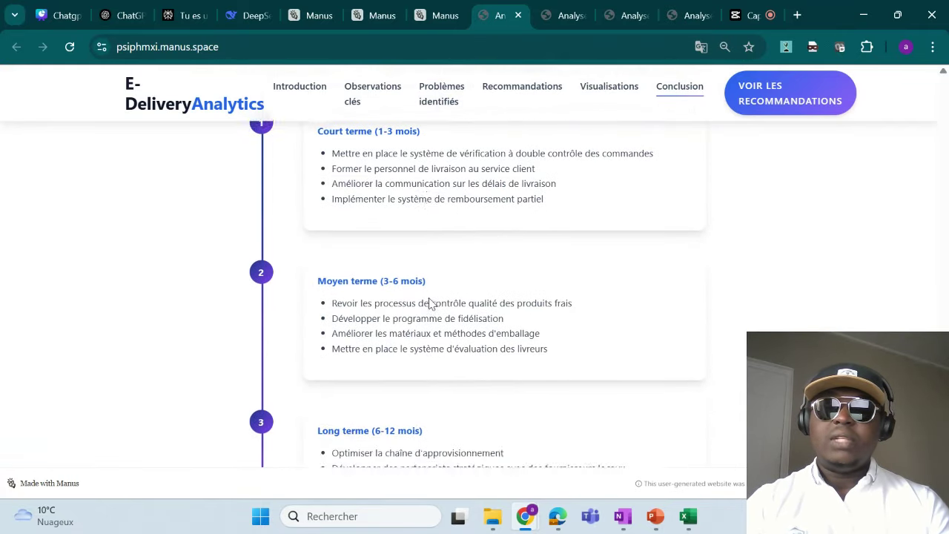
pyautogui.scroll(2, 429, 301)
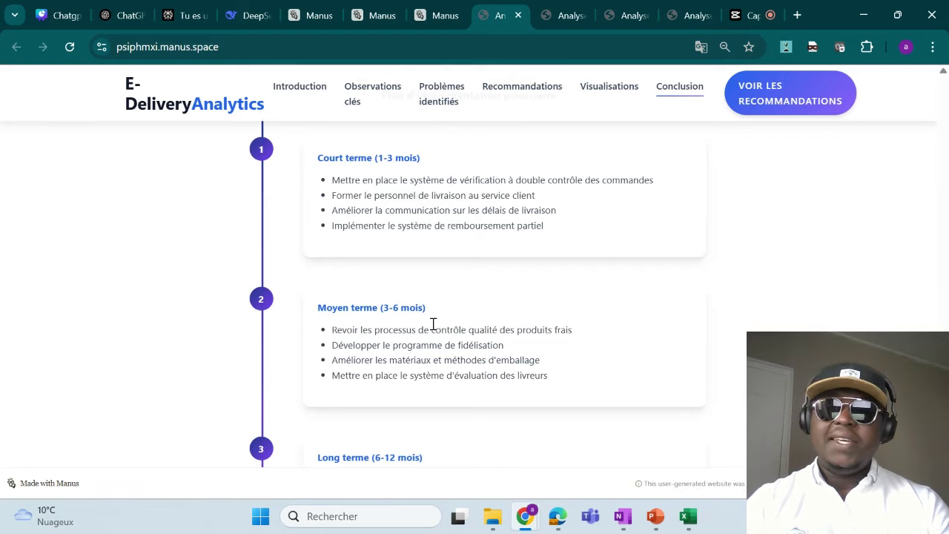
# - View the end of the redesigned site down to its footer and skim back through its sections to the hero banner
pyautogui.scroll(-6, 433, 324)
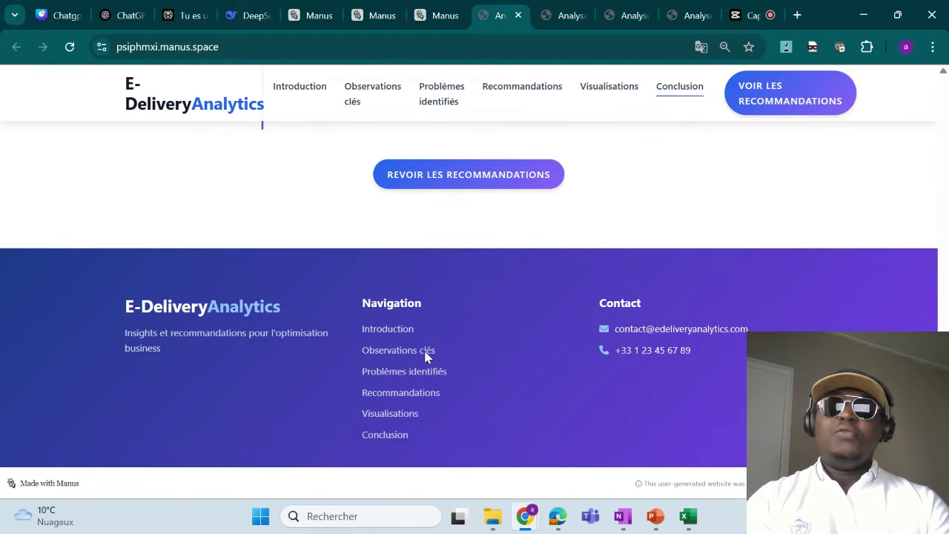
pyautogui.scroll(10, 433, 352)
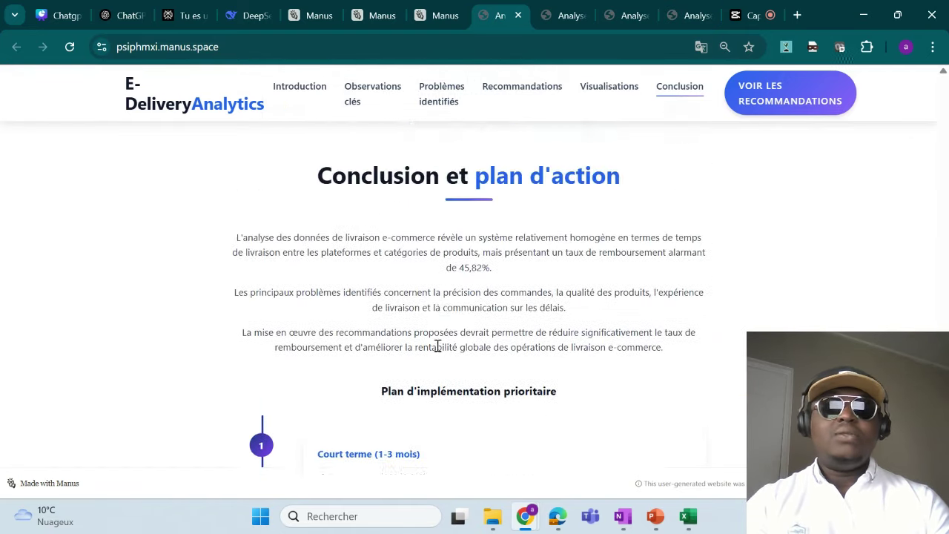
pyautogui.scroll(10, 440, 345)
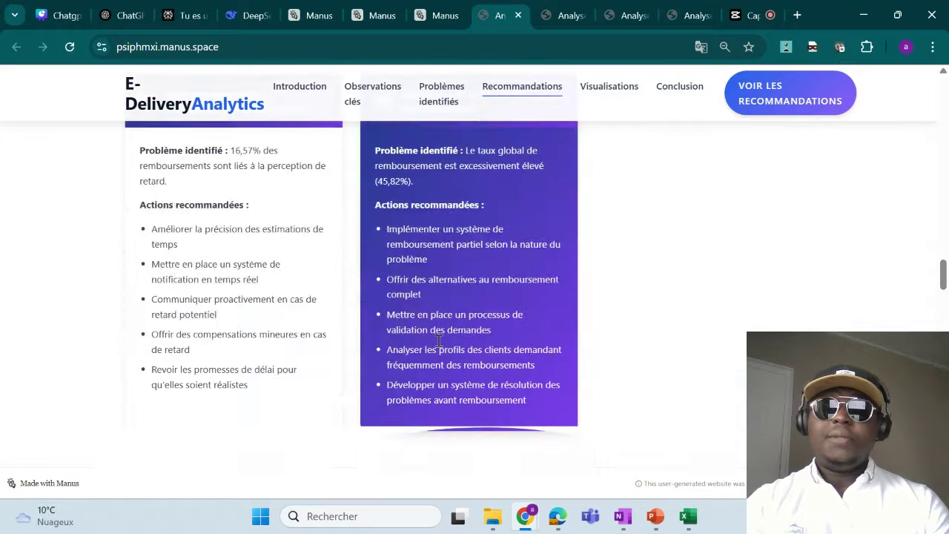
pyautogui.scroll(5, 439, 338)
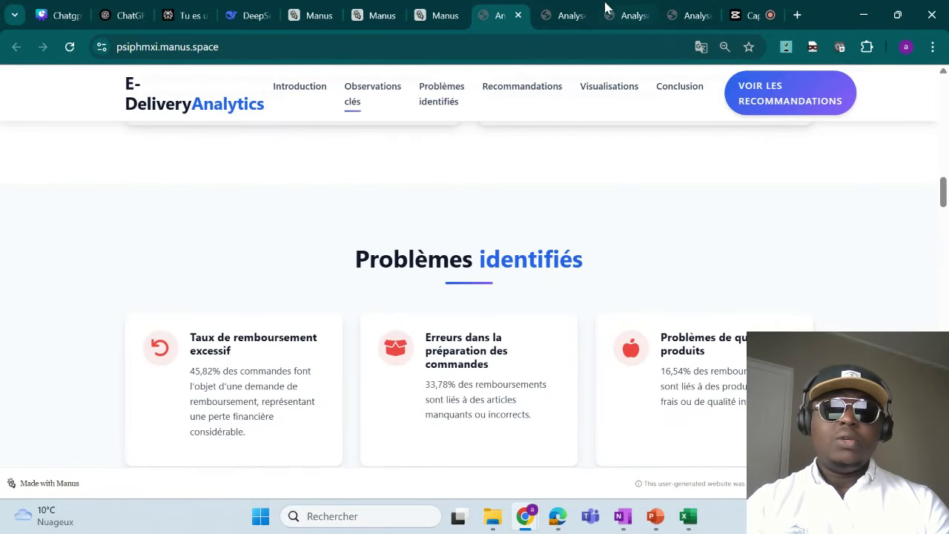
pyautogui.scroll(10, 434, 111)
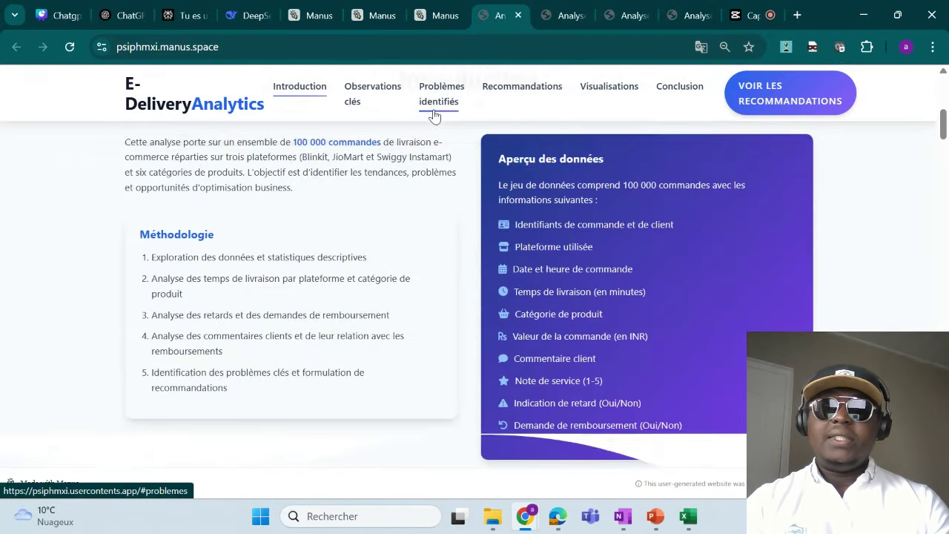
pyautogui.scroll(3, 435, 121)
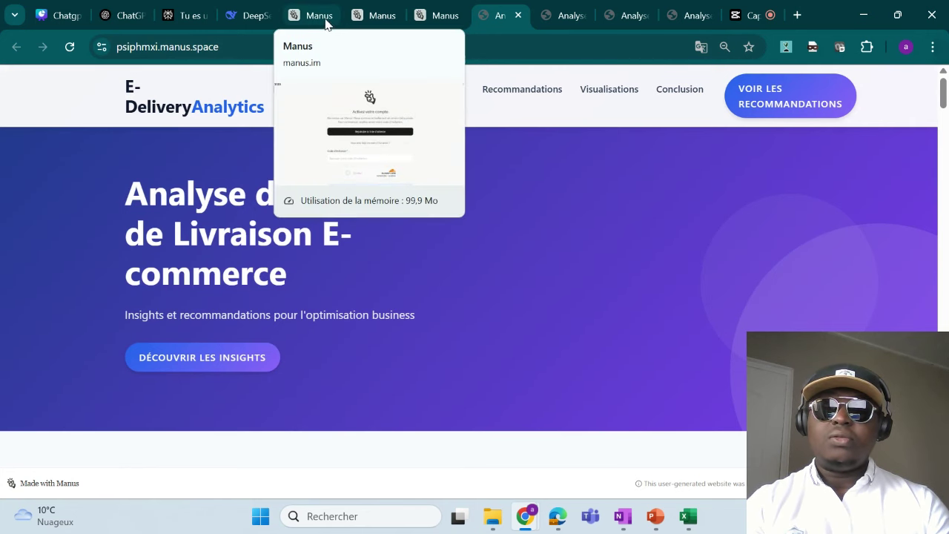
# - Switch to the Manus home page and look at the example use cases in the Recherche category
pyautogui.click(373, 26)
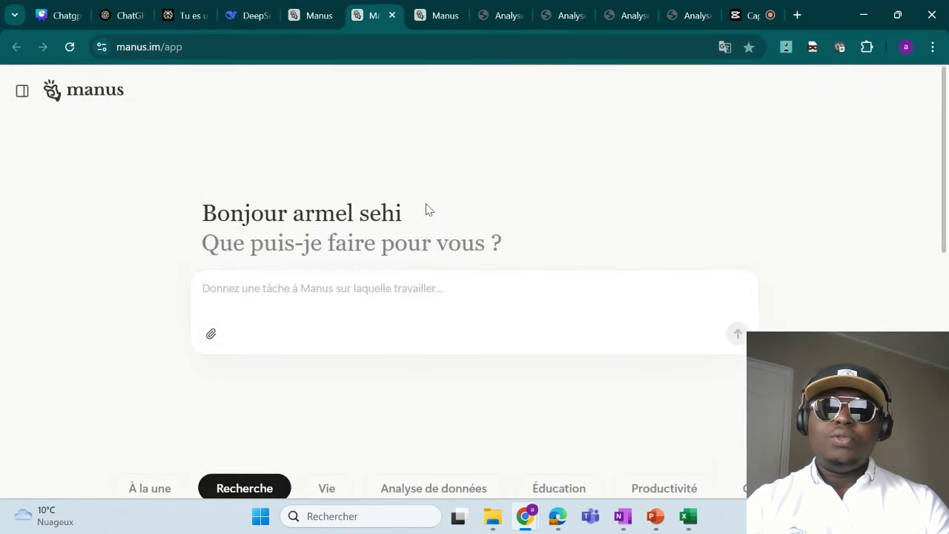
pyautogui.scroll(-3, 427, 210)
pyautogui.scroll(-1, 426, 210)
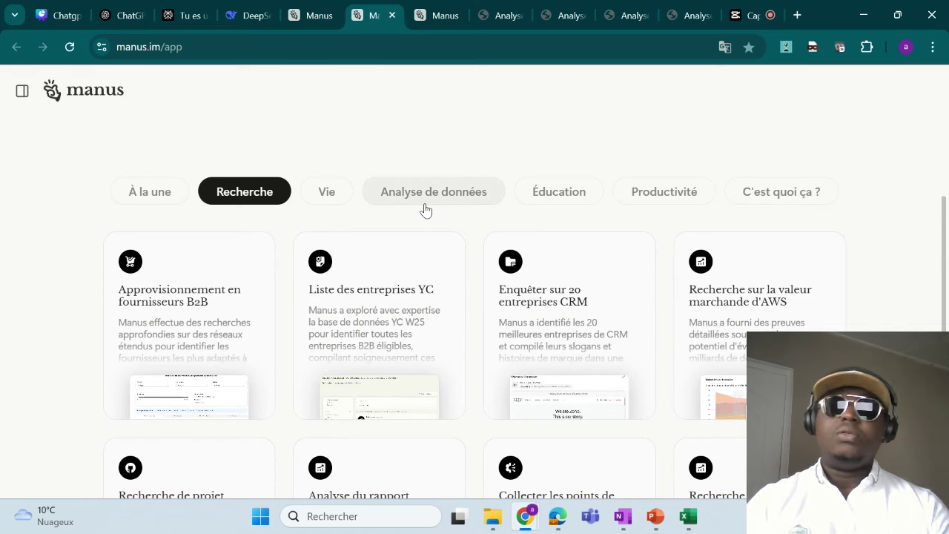